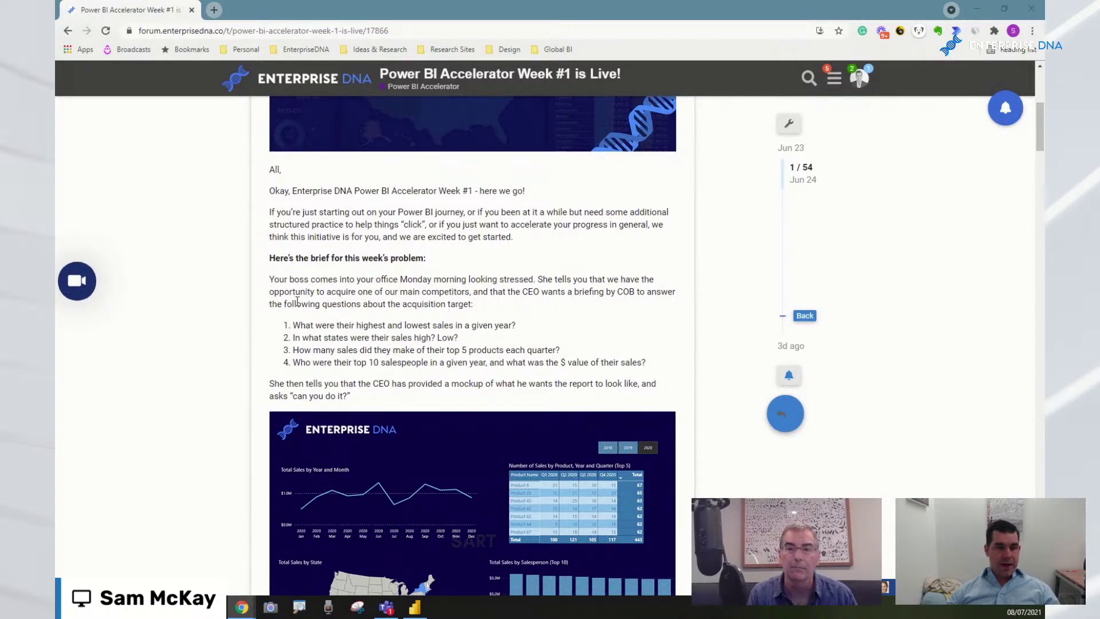
Switch from the forum brief to the Power BI Desktop report and open the Demo Solution page.
left_click(233, 311)
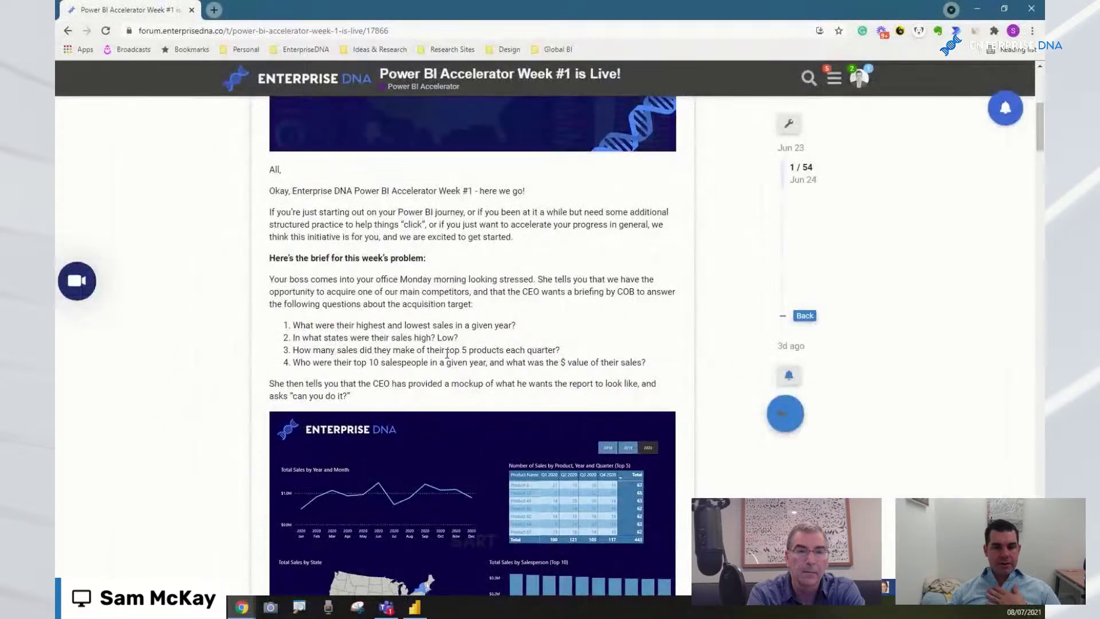
left_click(416, 606)
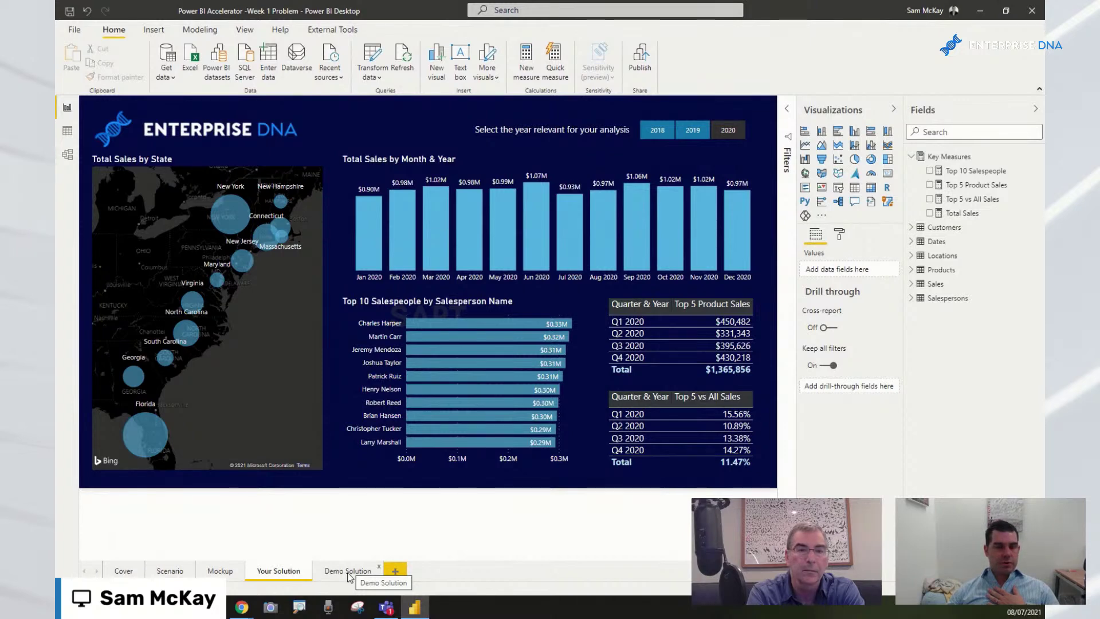
left_click(348, 570)
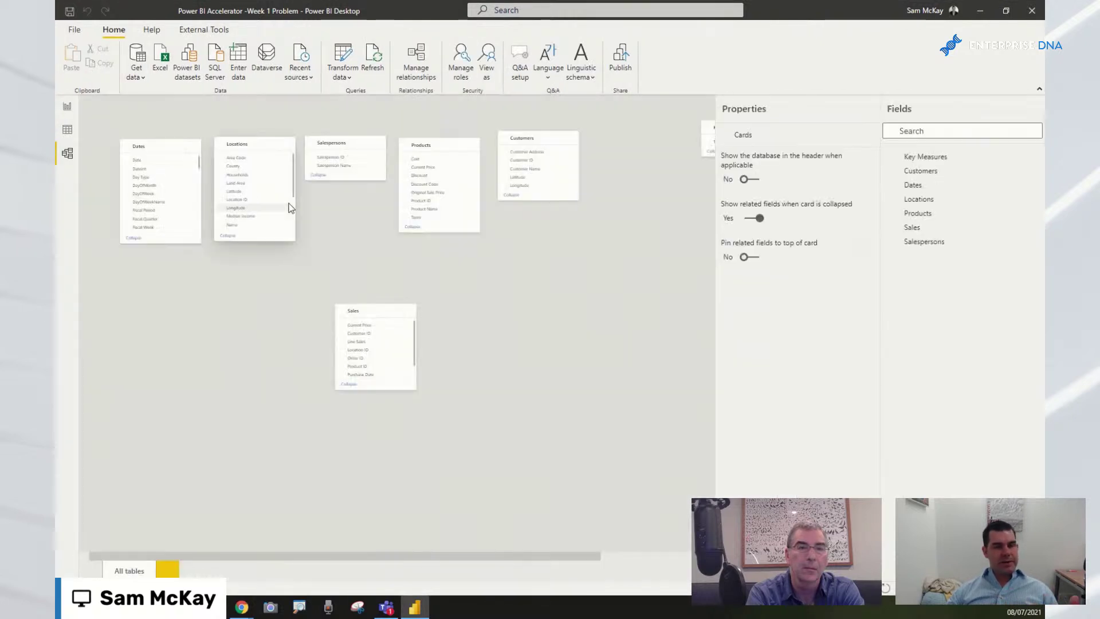
In the model view, collapse the Properties pane and the Dates, Locations, Salespersons, Products and Customers table cards.
left_click(871, 109)
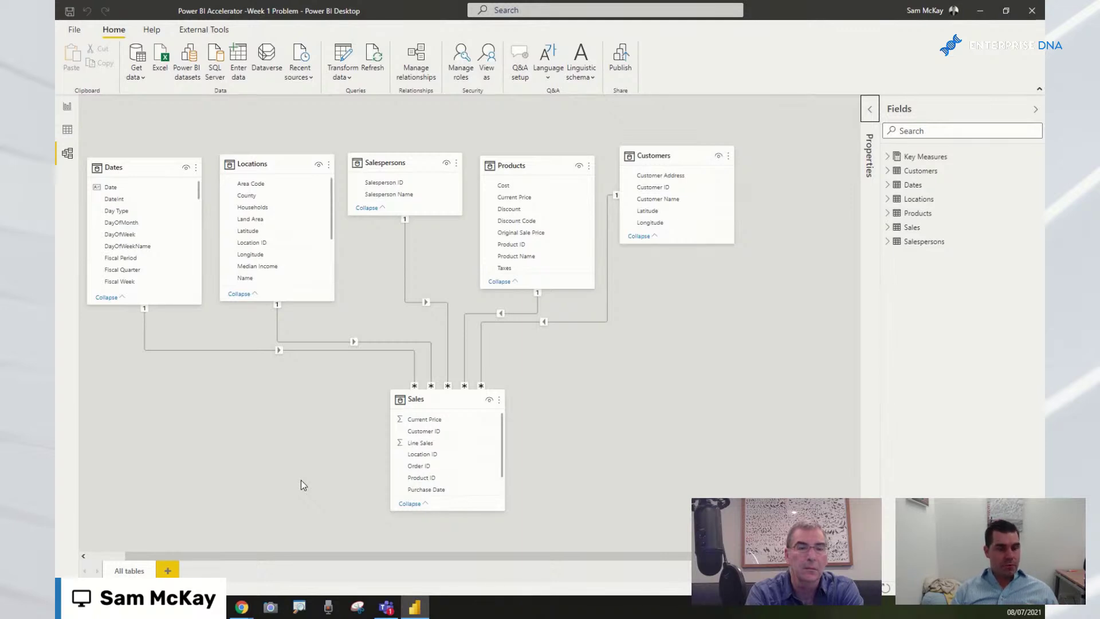
left_click(106, 297)
left_click(239, 294)
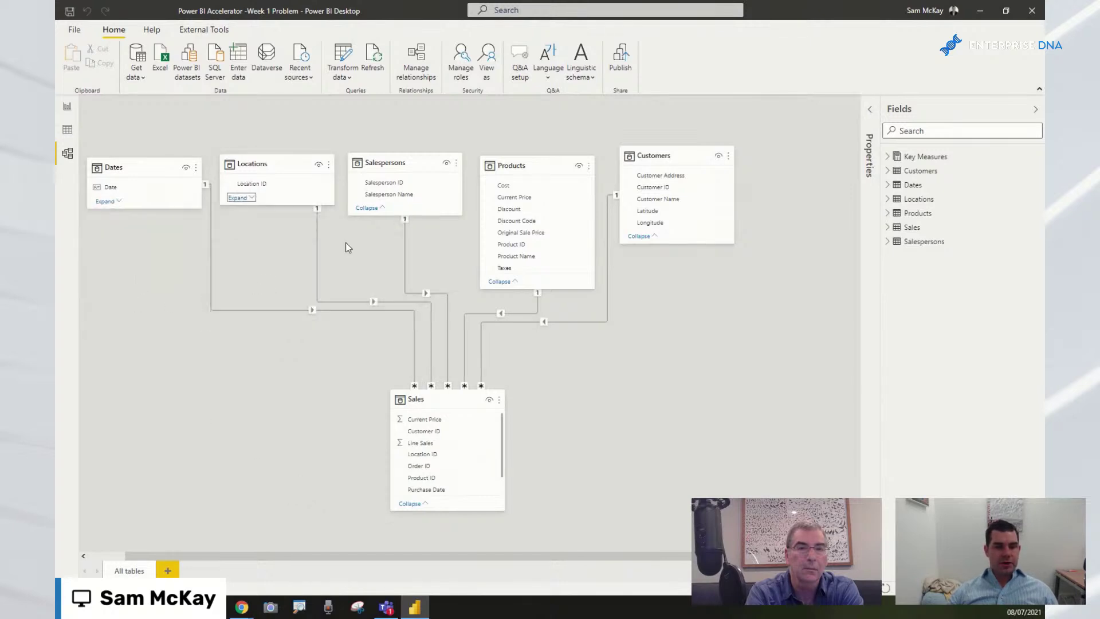
left_click(367, 207)
left_click(500, 282)
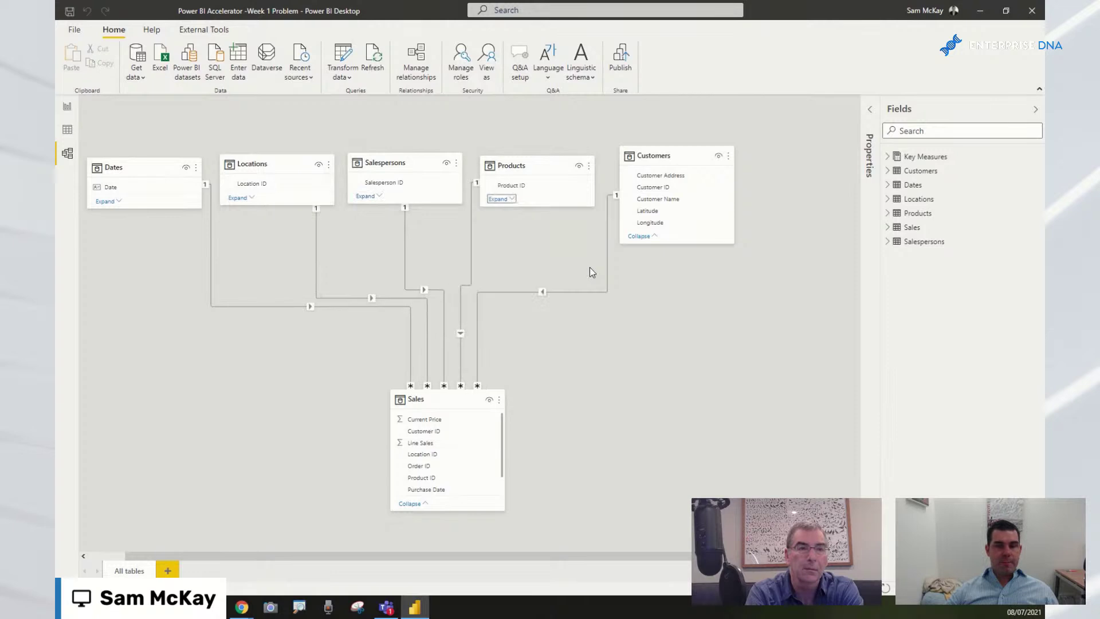
left_click(652, 236)
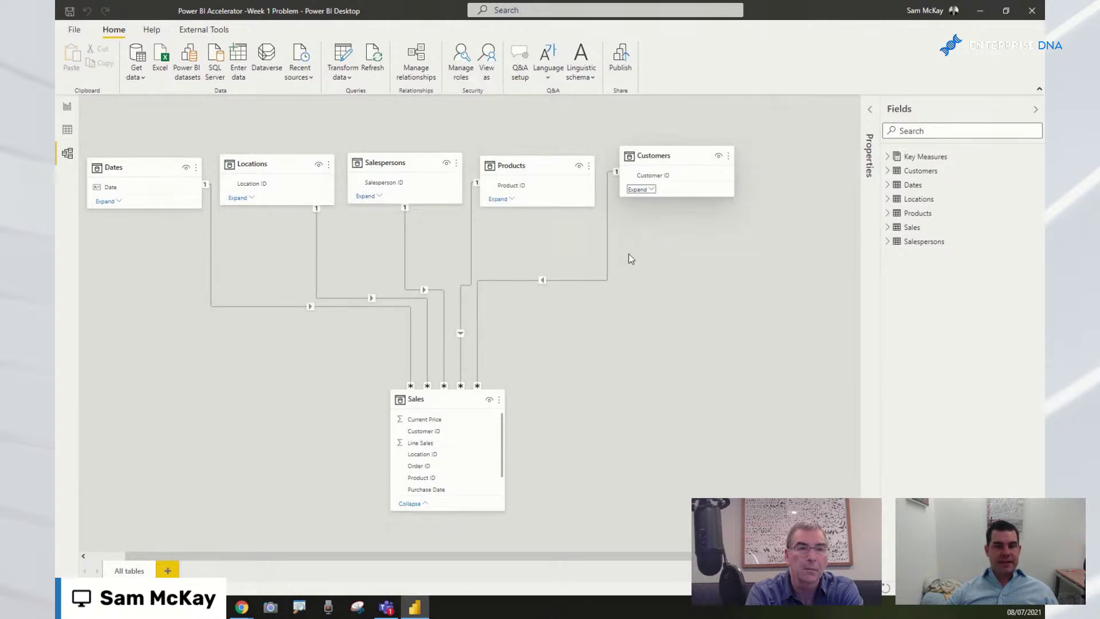
Collapse the Sales card, move it up closer beneath the lookup tables, and line up the Customers card with their row.
left_click(410, 503)
left_click_drag(459, 399, 474, 319)
left_click_drag(658, 163, 673, 171)
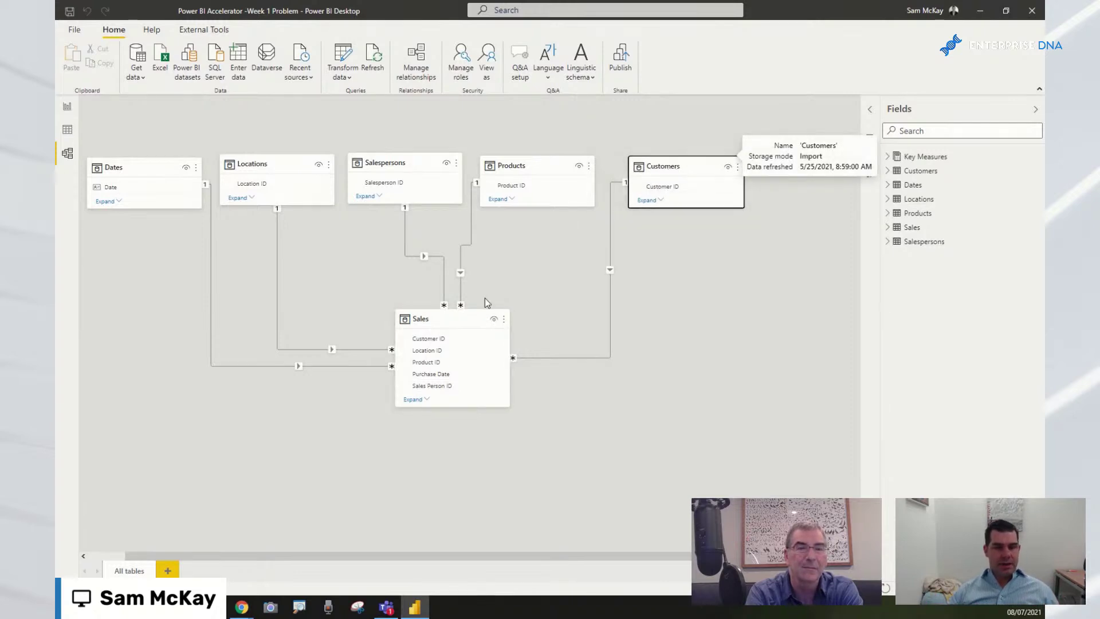
left_click_drag(462, 315, 444, 319)
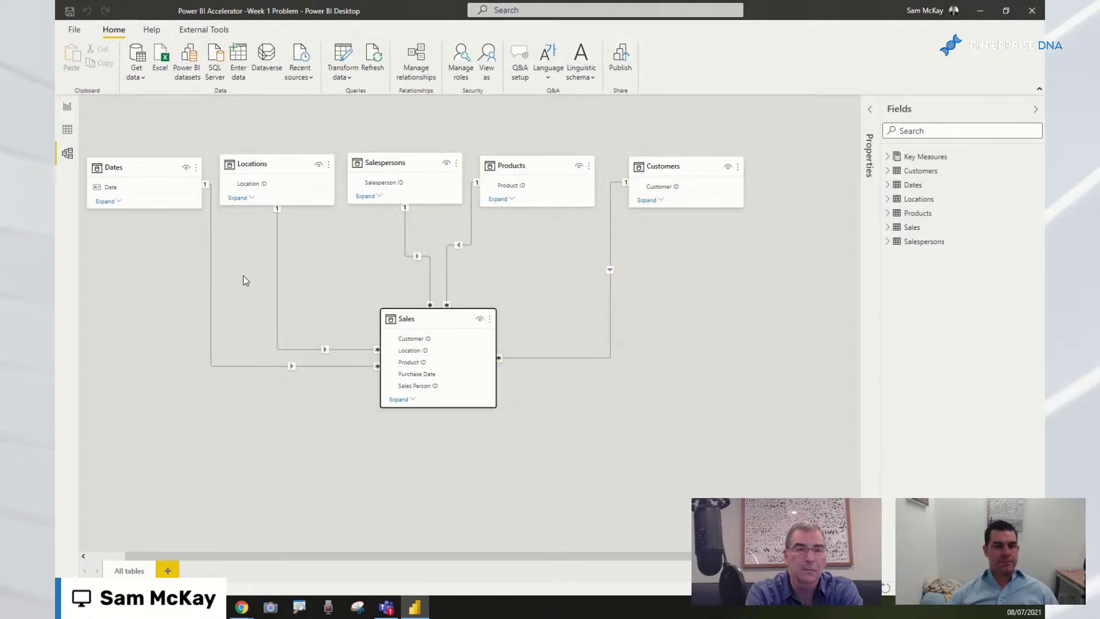
Examine the blank Demo Solution report page and the table relationships in the data model.
left_click(68, 106)
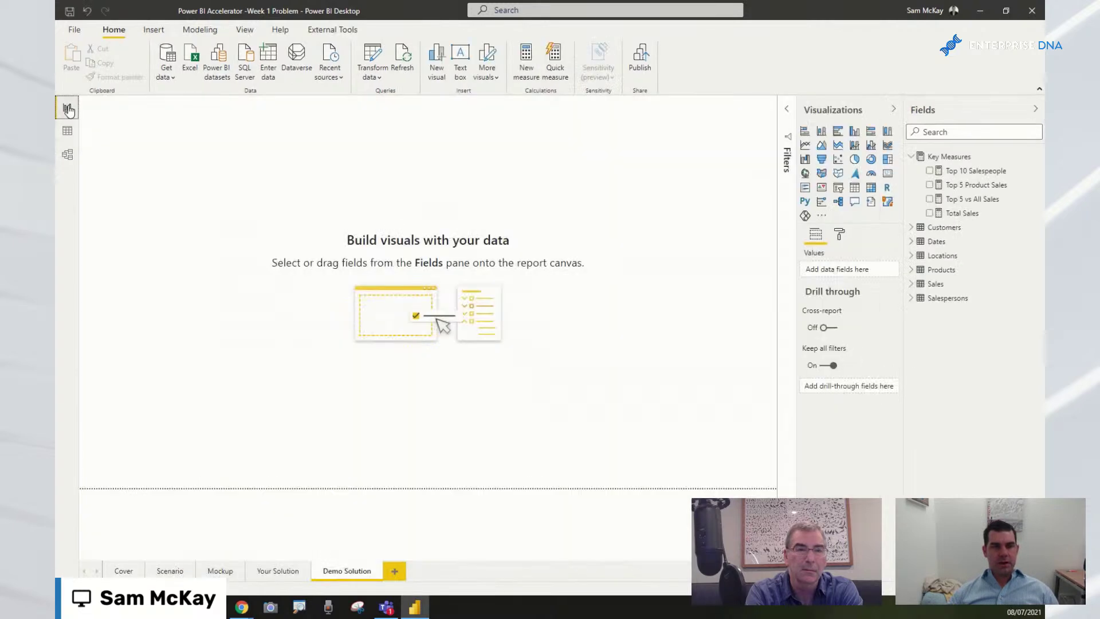
left_click(67, 153)
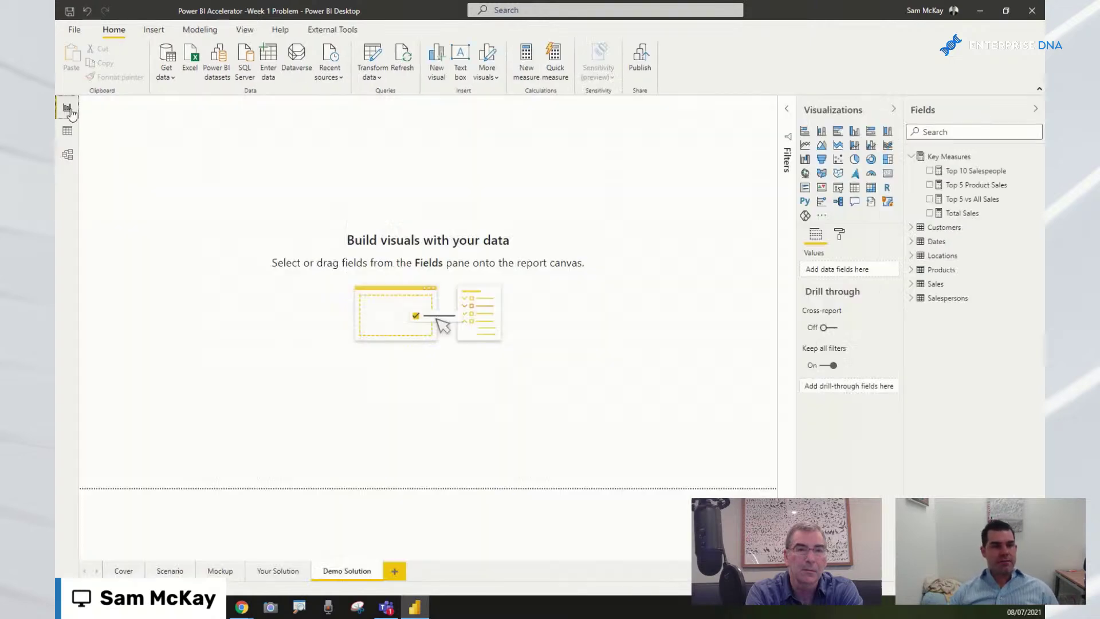
left_click(69, 109)
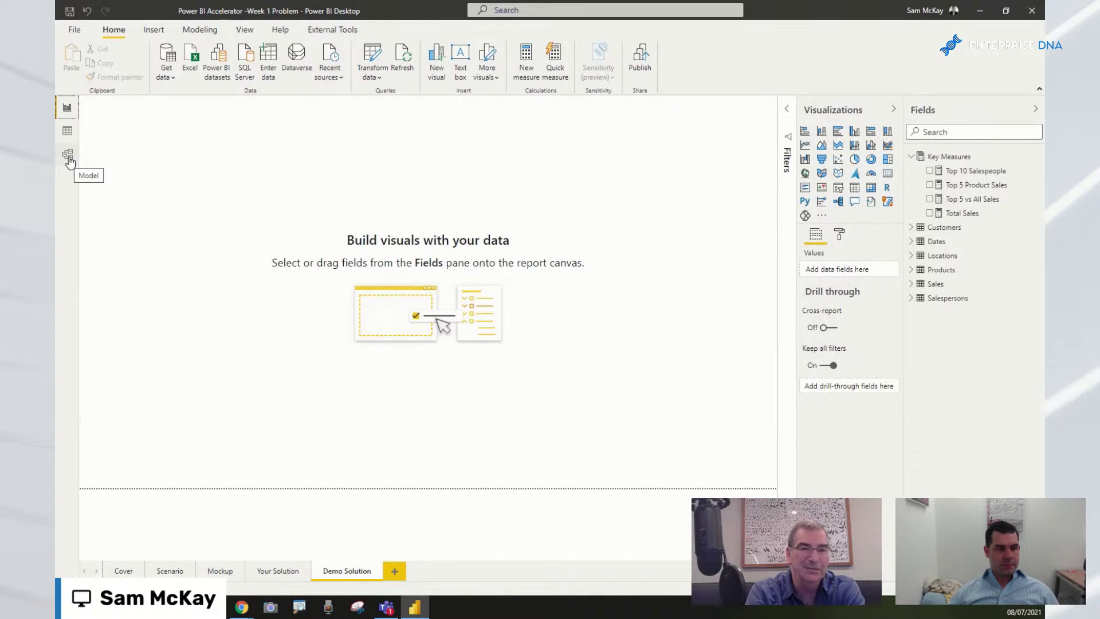
left_click(68, 159)
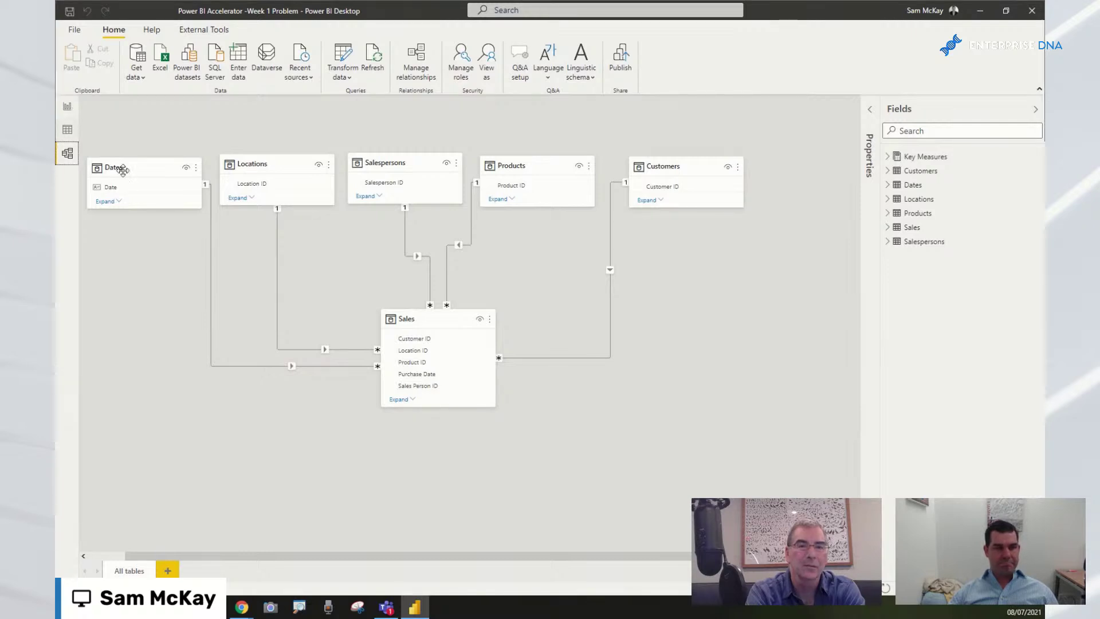
left_click(67, 107)
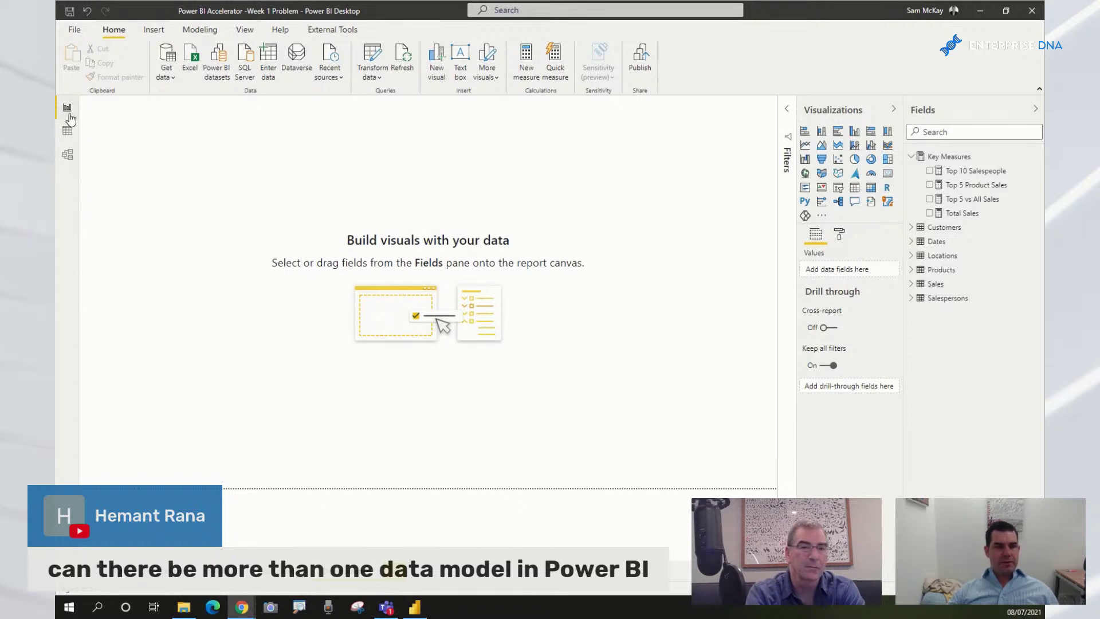
left_click(68, 154)
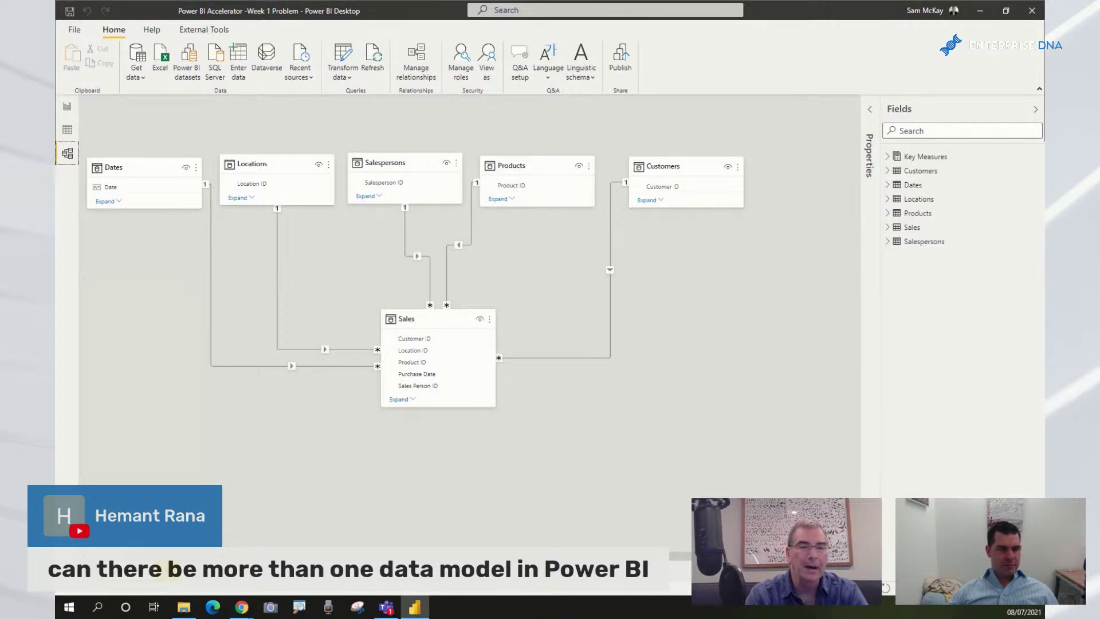
Create a column chart of the Total Sales measure on the Demo Solution page, then slightly resize and reposition it.
left_click(67, 107)
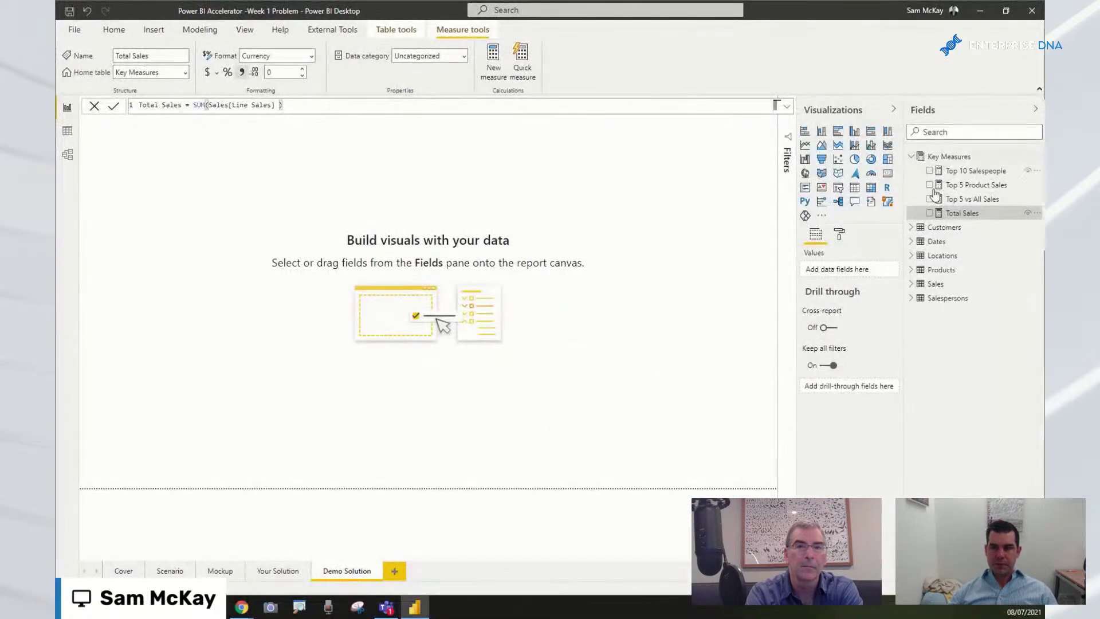
left_click_drag(952, 214, 449, 225)
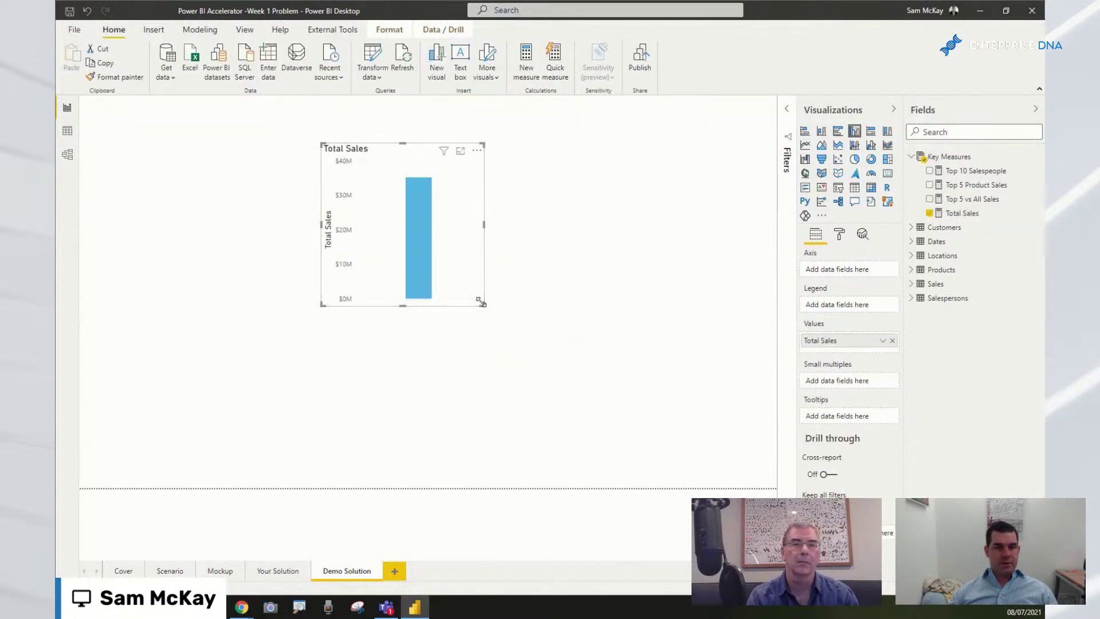
mouse_move(483, 305)
left_mouse_down()
mouse_move(541, 349)
mouse_move(482, 318)
mouse_move(492, 301)
left_mouse_up()
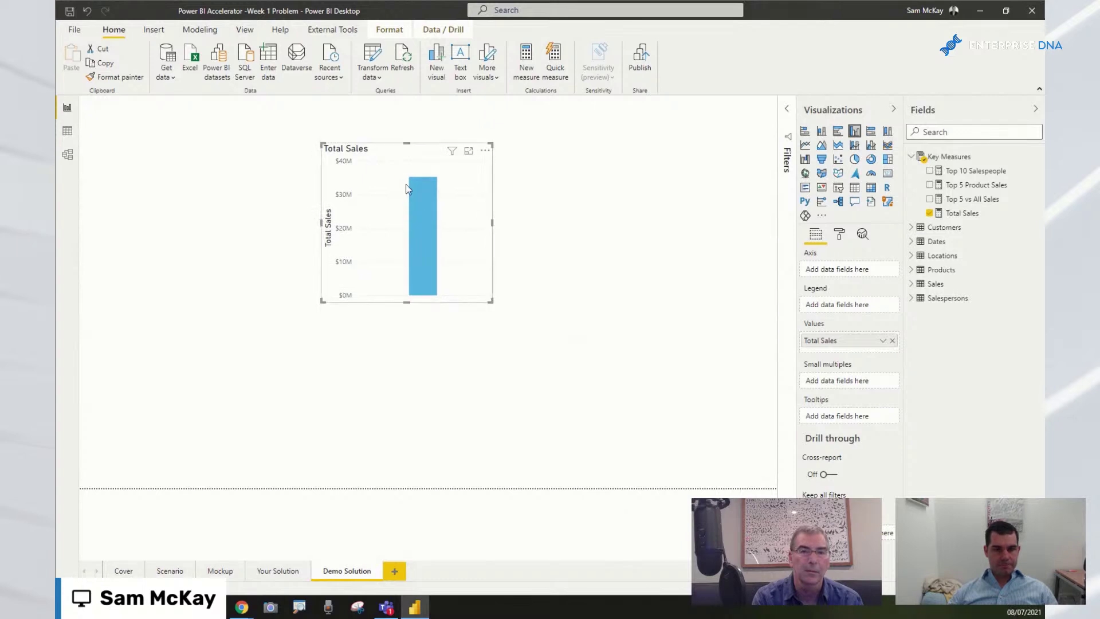
left_click_drag(427, 152, 393, 203)
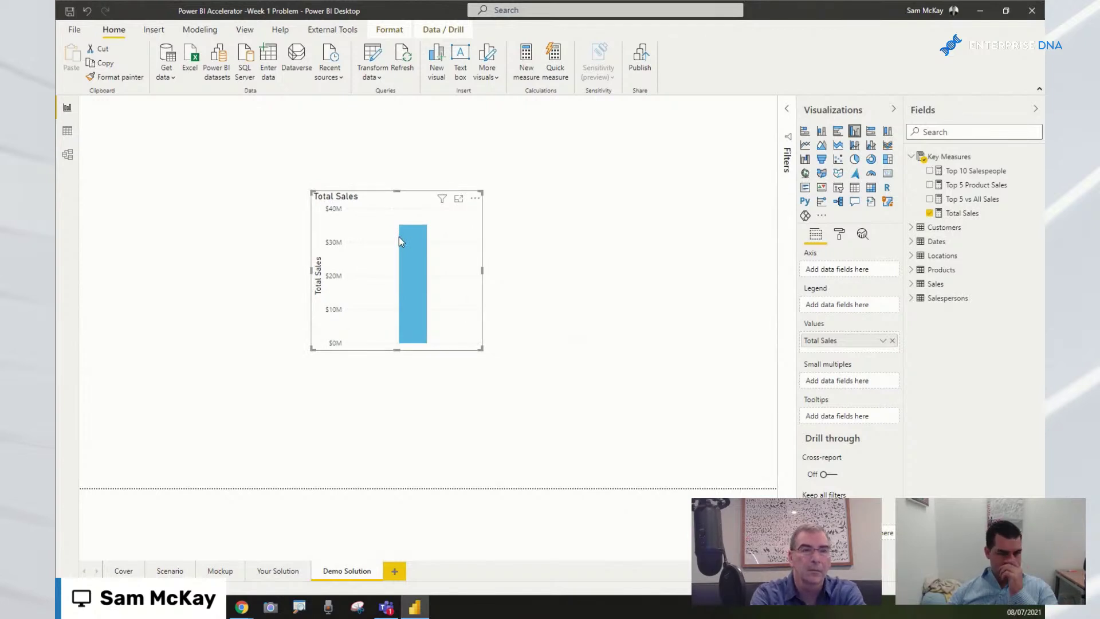
Switch to Chrome and review the report mockup in the Power BI Accelerator Week #1 forum brief.
mouse_move(241, 607)
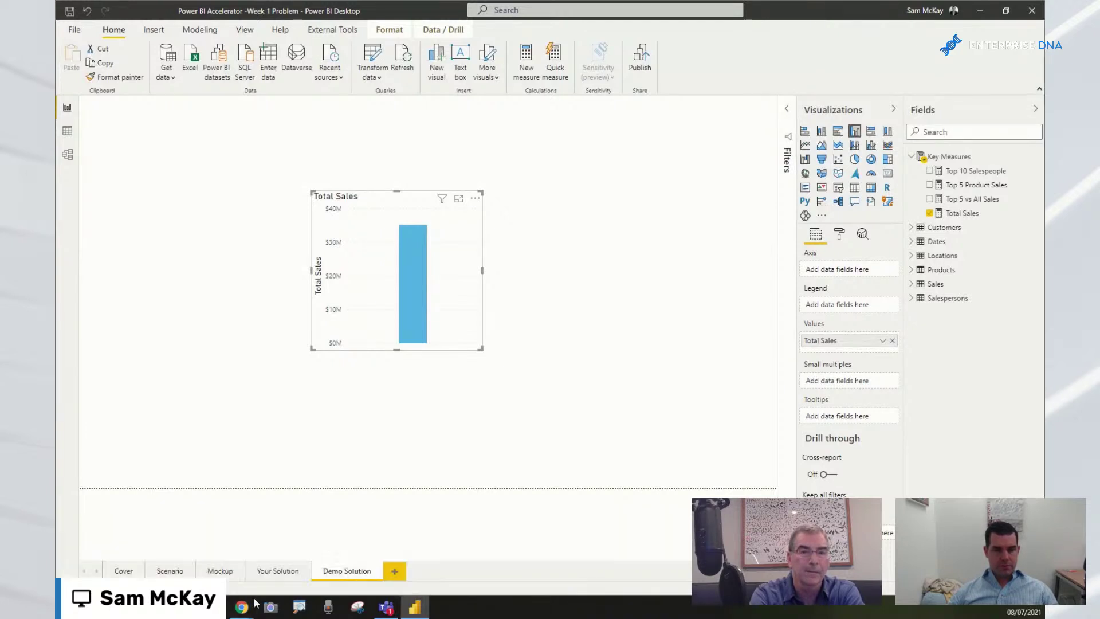
left_click(348, 567)
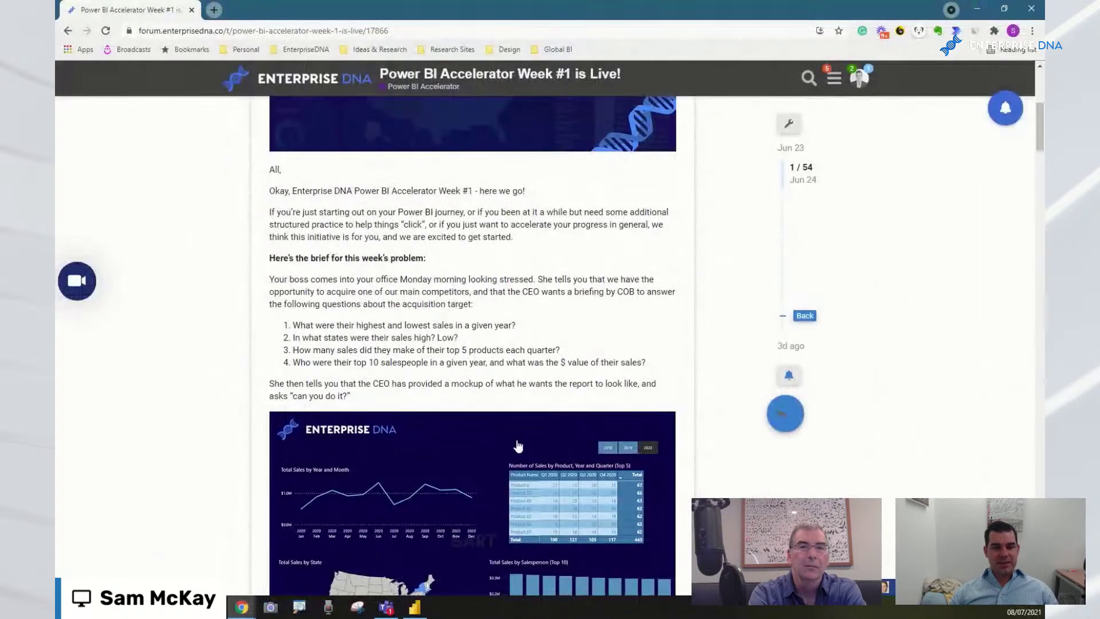
scroll(535, 504, "down", 3)
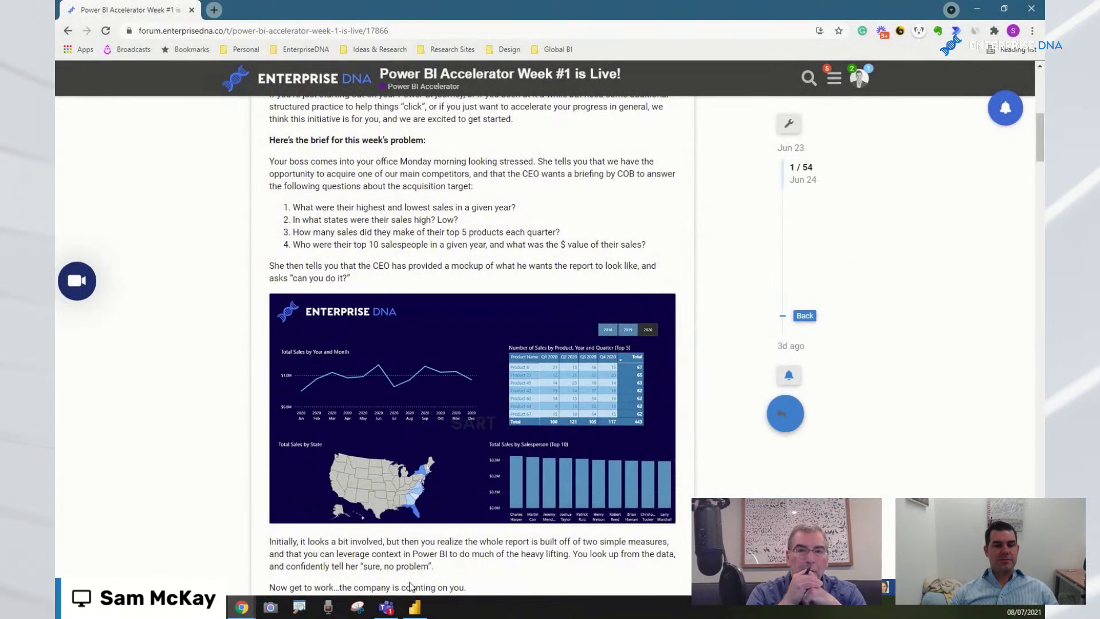
Back in Power BI Desktop, put Month & Year from the Dates table on the Total Sales chart's axis and widen the chart.
left_click(414, 609)
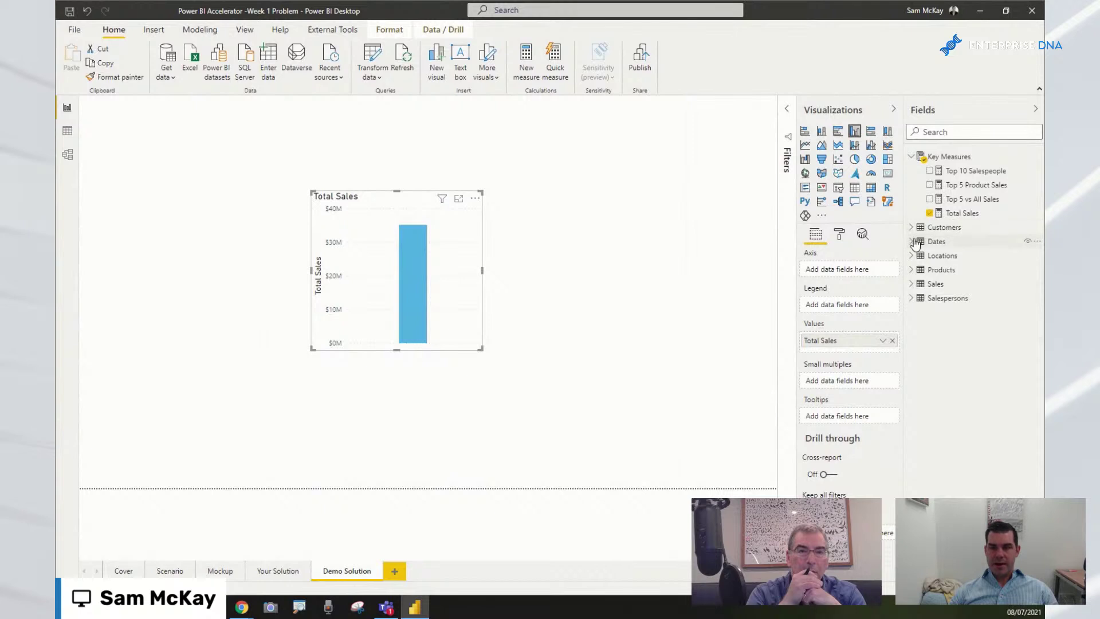
left_click(917, 243)
scroll(970, 344, "down", 2)
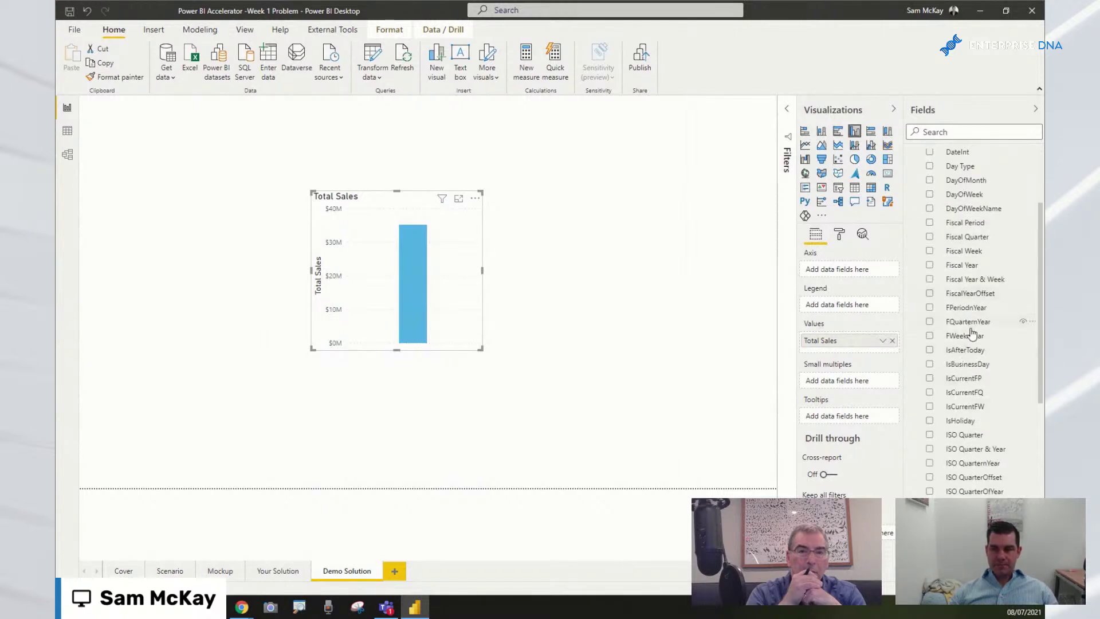
scroll(971, 332, "down", 1)
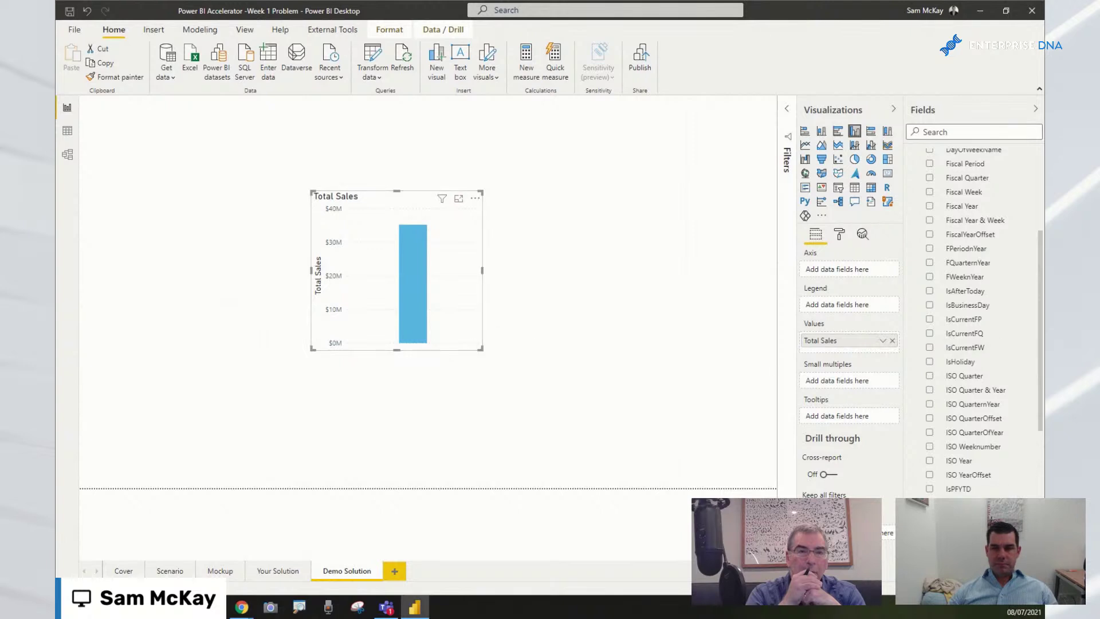
left_click(930, 532)
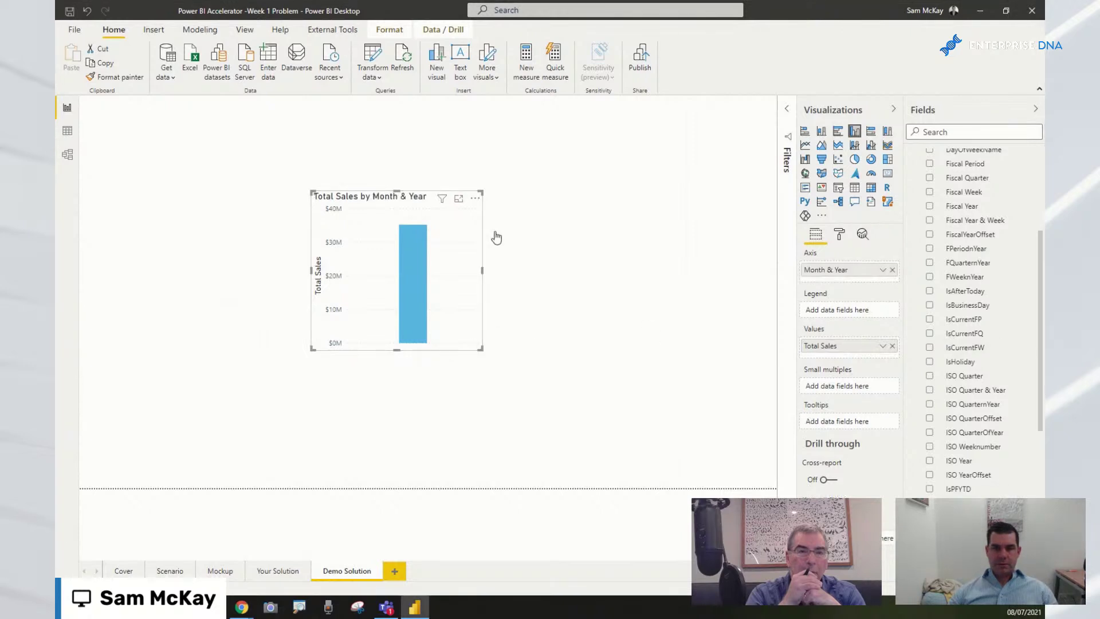
left_click_drag(478, 352, 752, 375)
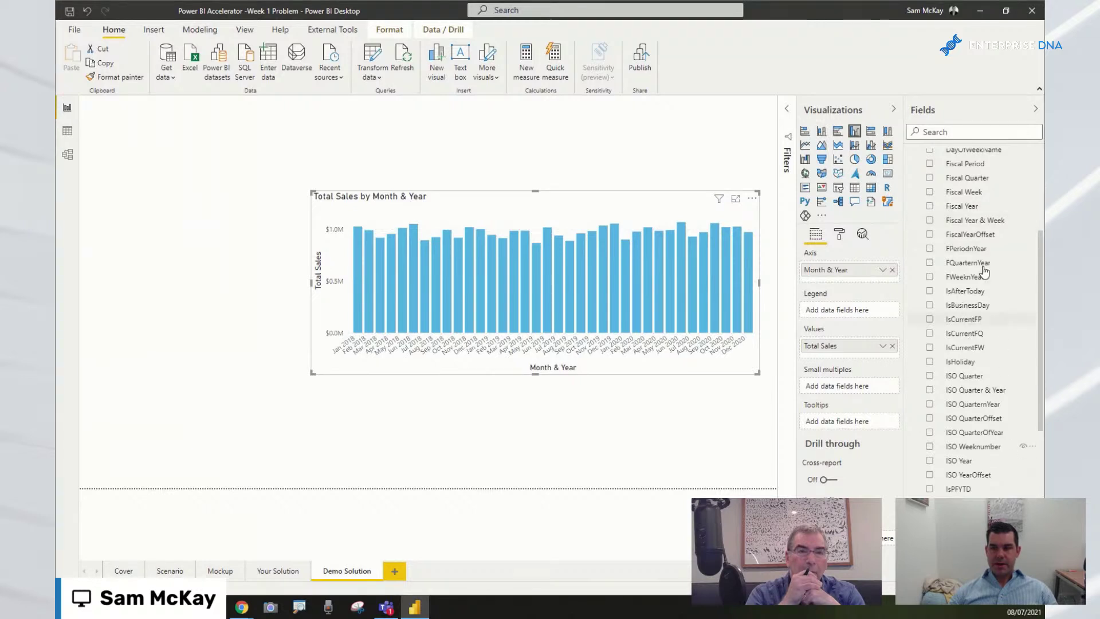
Add a slicer on the Year field from the Dates table and shrink it to fit above the chart's right end.
scroll(984, 273, "down", 5)
scroll(970, 365, "up", 5)
scroll(970, 365, "down", 6)
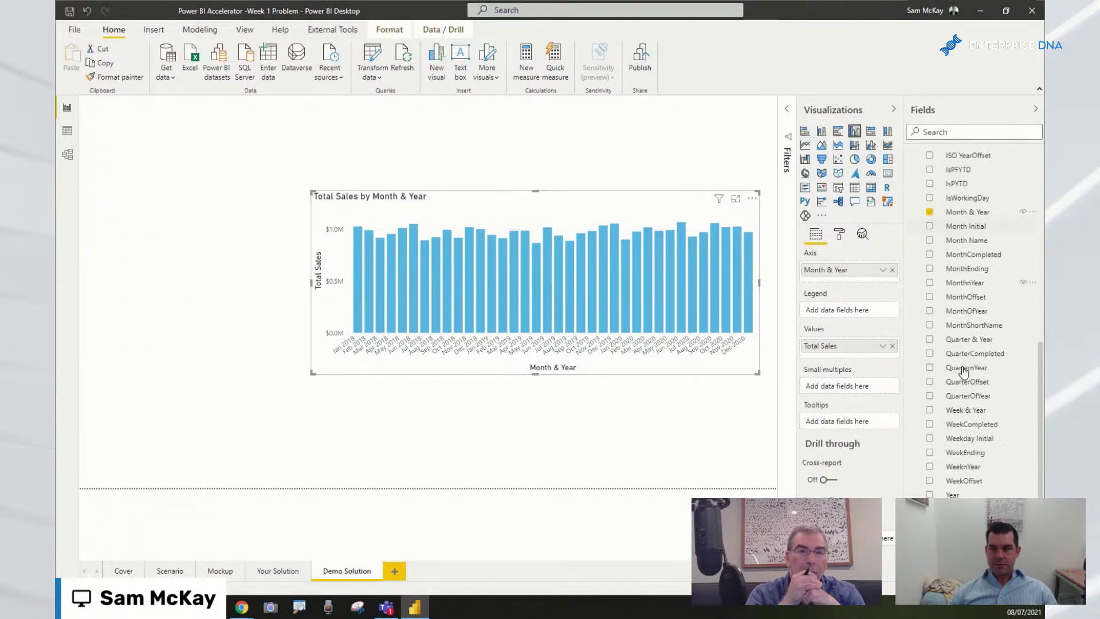
left_click_drag(948, 487, 690, 143)
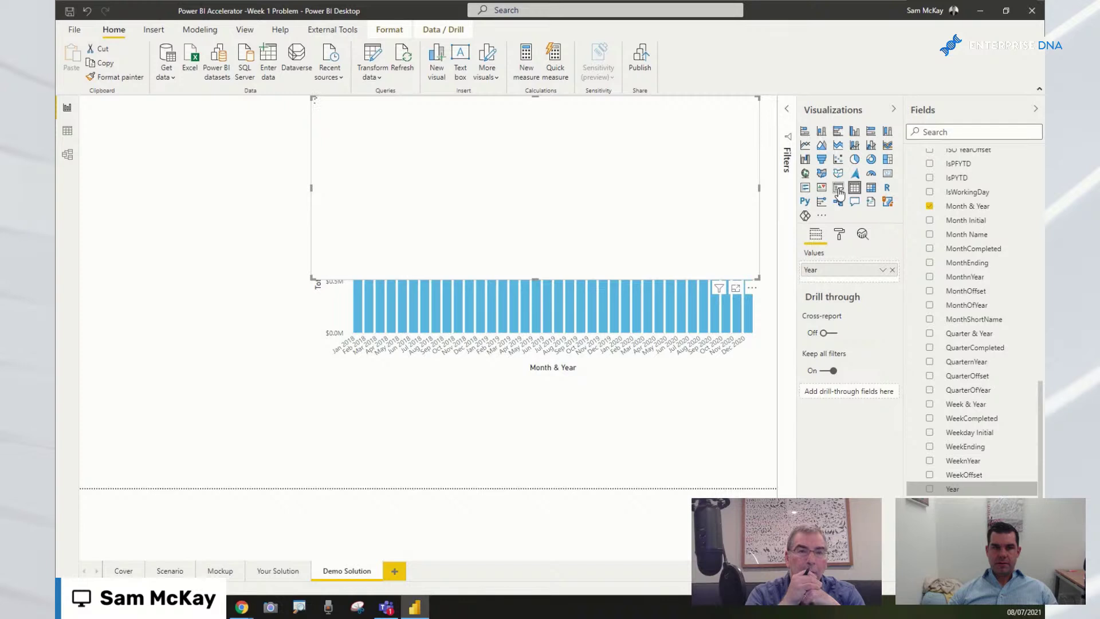
left_click(838, 189)
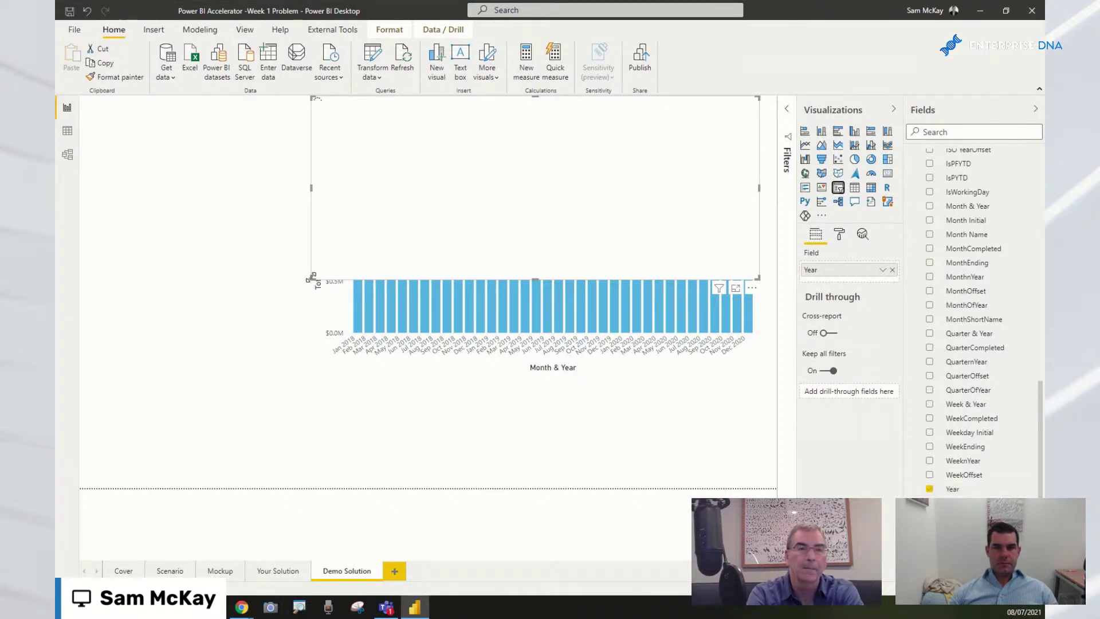
left_click_drag(312, 277, 600, 155)
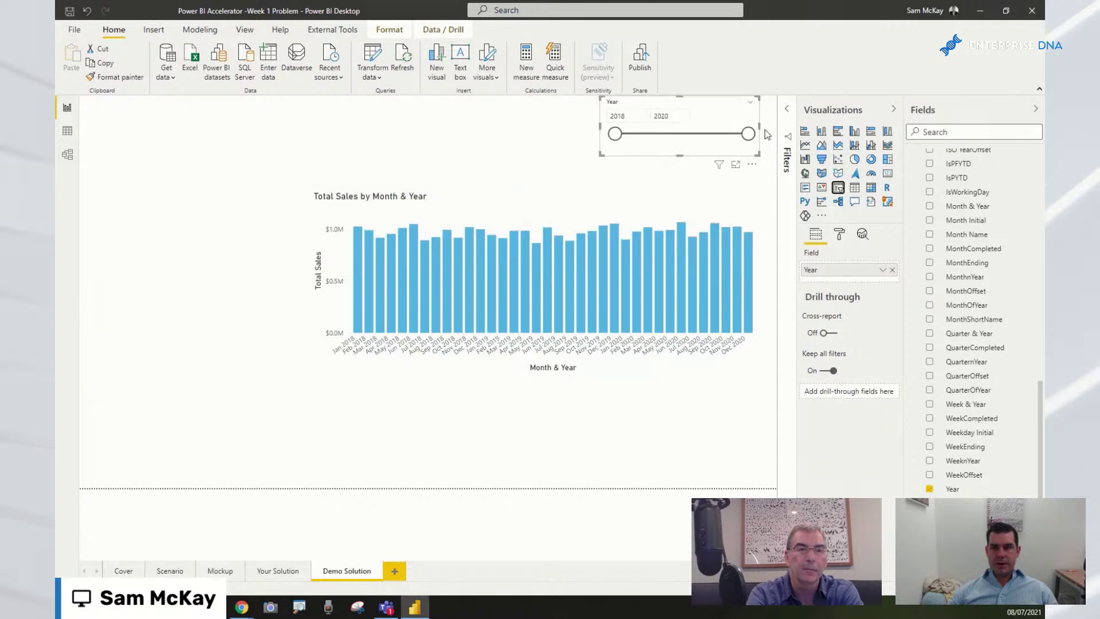
Turn the Year slicer into a compact horizontal list and filter the report to 2019.
left_click(751, 109)
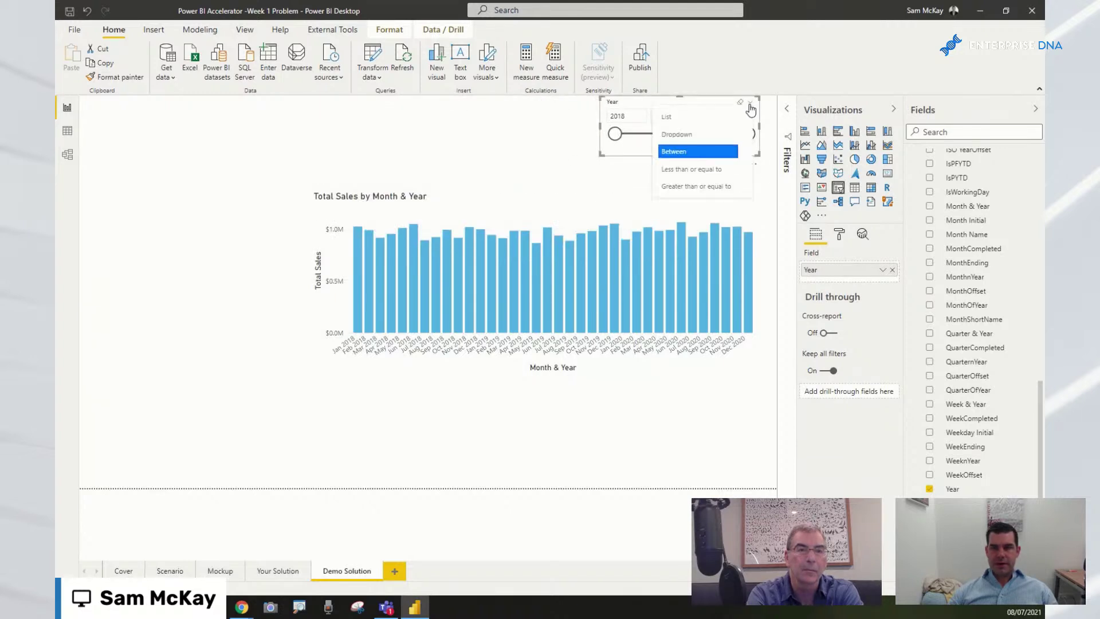
left_click(685, 118)
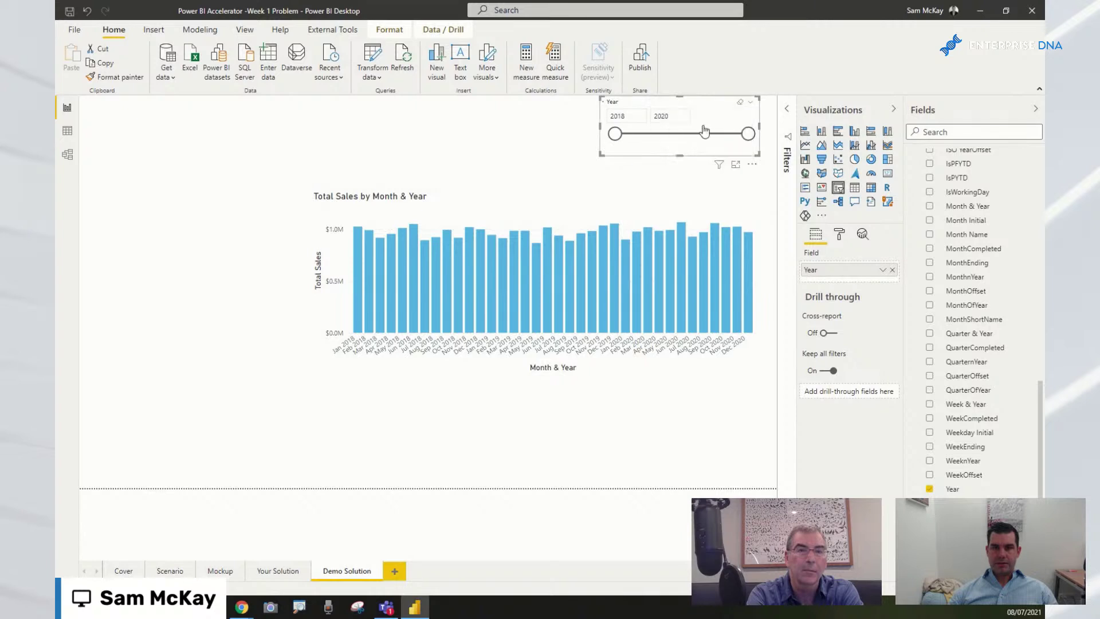
left_click(839, 234)
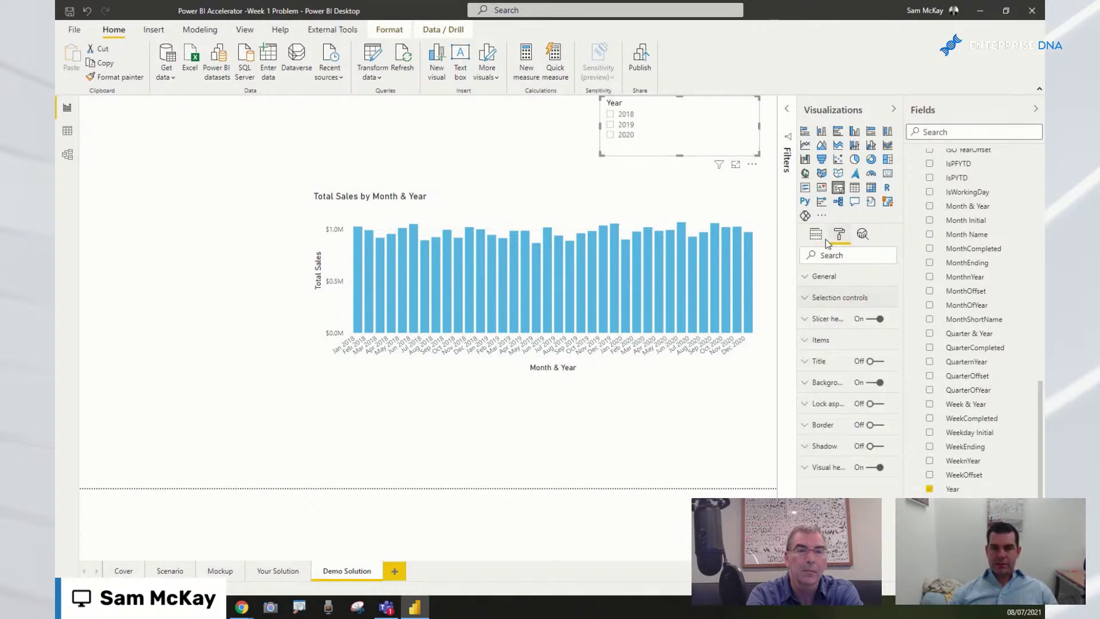
left_click(814, 302)
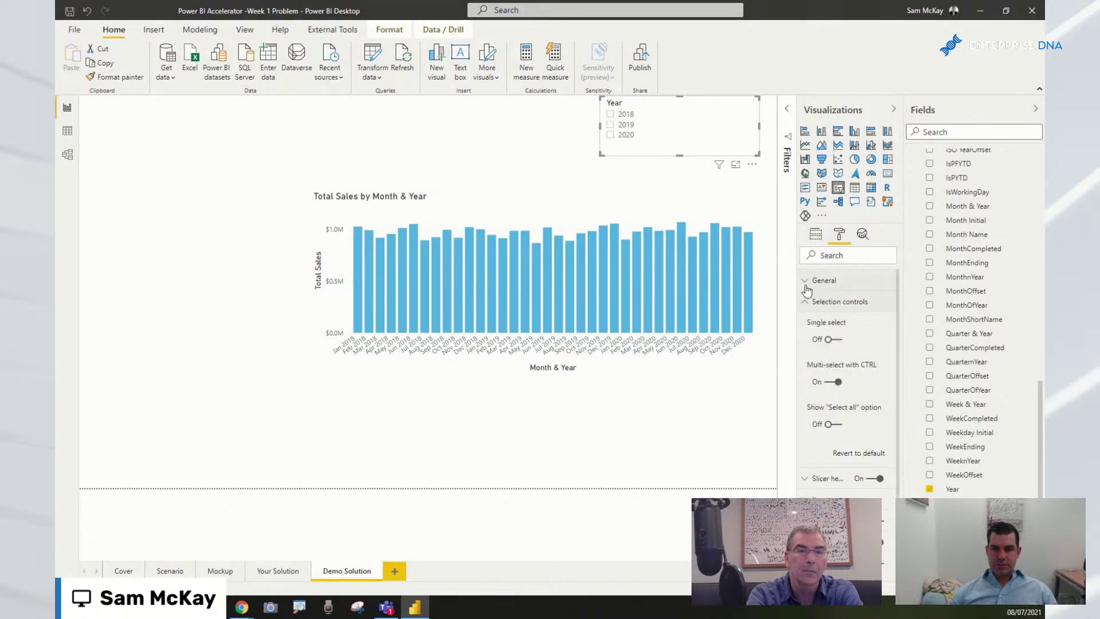
left_click(808, 295)
left_click(808, 288)
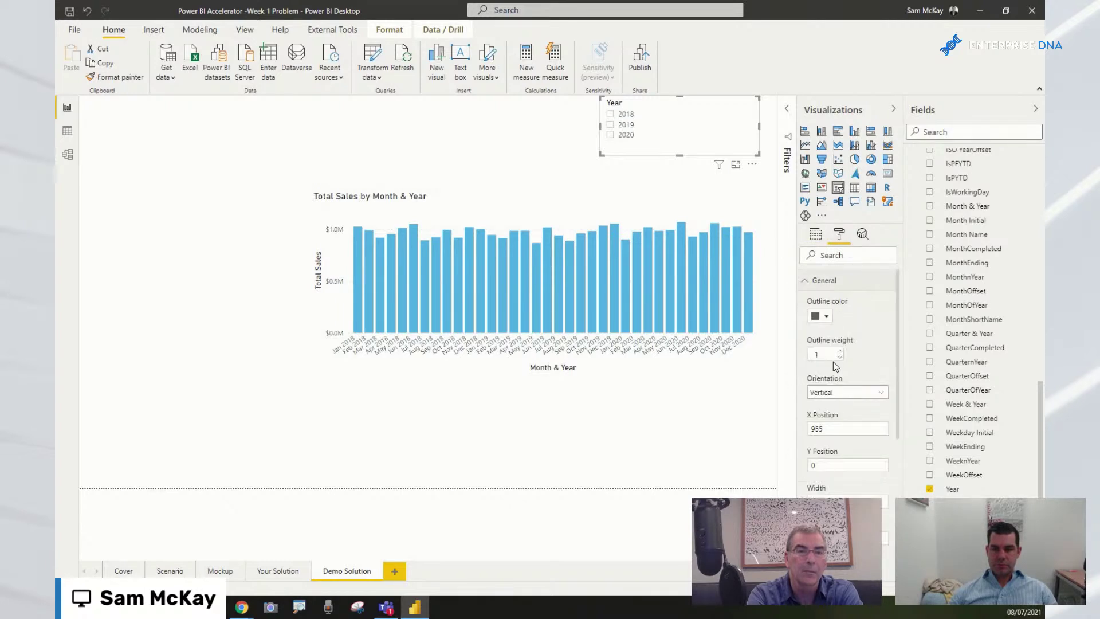
left_click(847, 398)
left_click(840, 421)
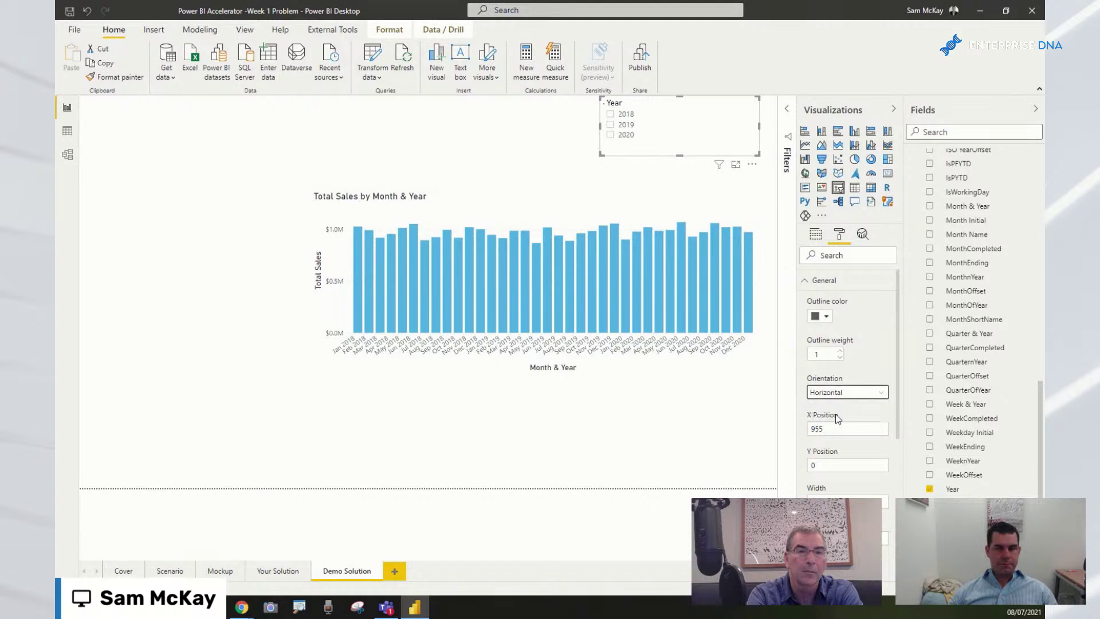
left_click_drag(601, 154, 604, 135)
left_click(679, 122)
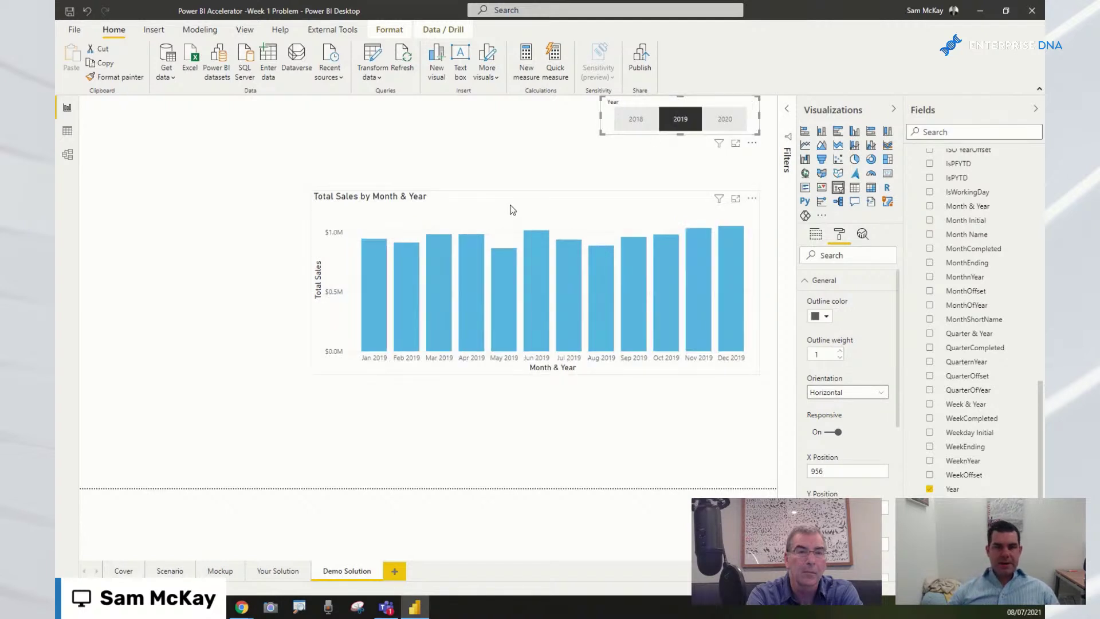
Move the Total Sales by Month & Year chart up beneath the slicer and narrow it to a width of about 766.
left_click_drag(586, 199, 590, 155)
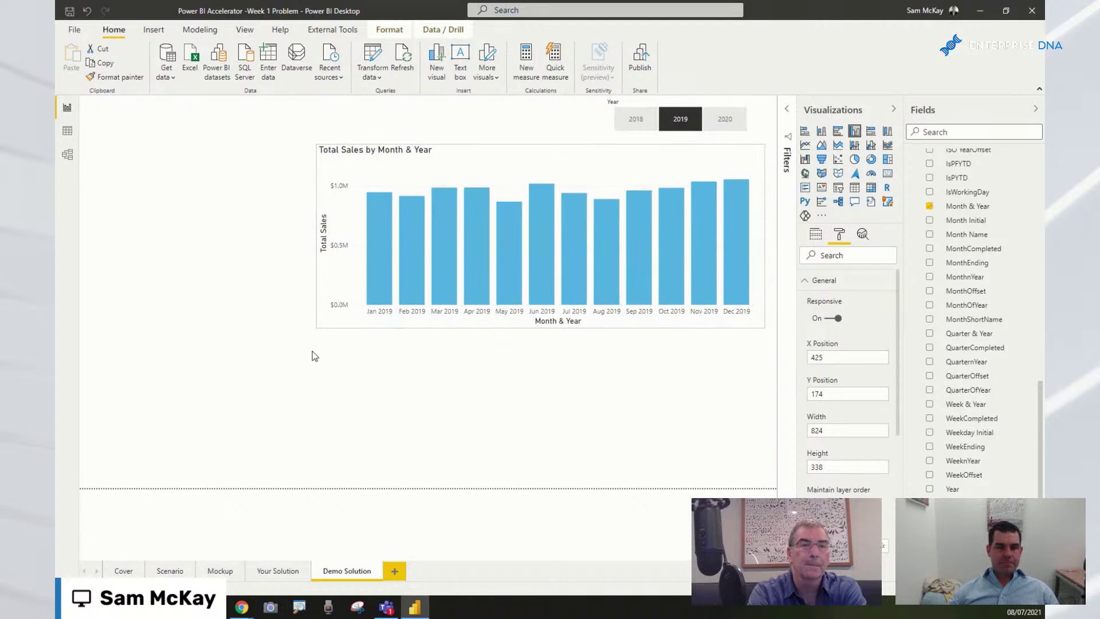
left_click_drag(318, 326, 348, 327)
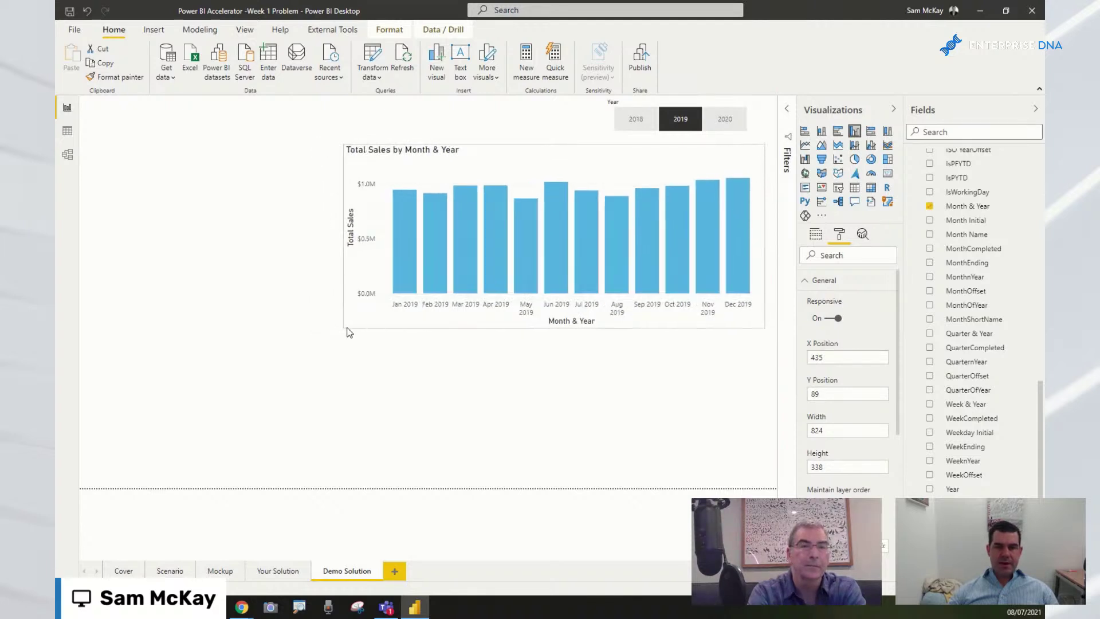
Create a map of State from the Locations table beside the monthly chart and resize it to about 467 wide by 462 high.
scroll(945, 321, "up", 10)
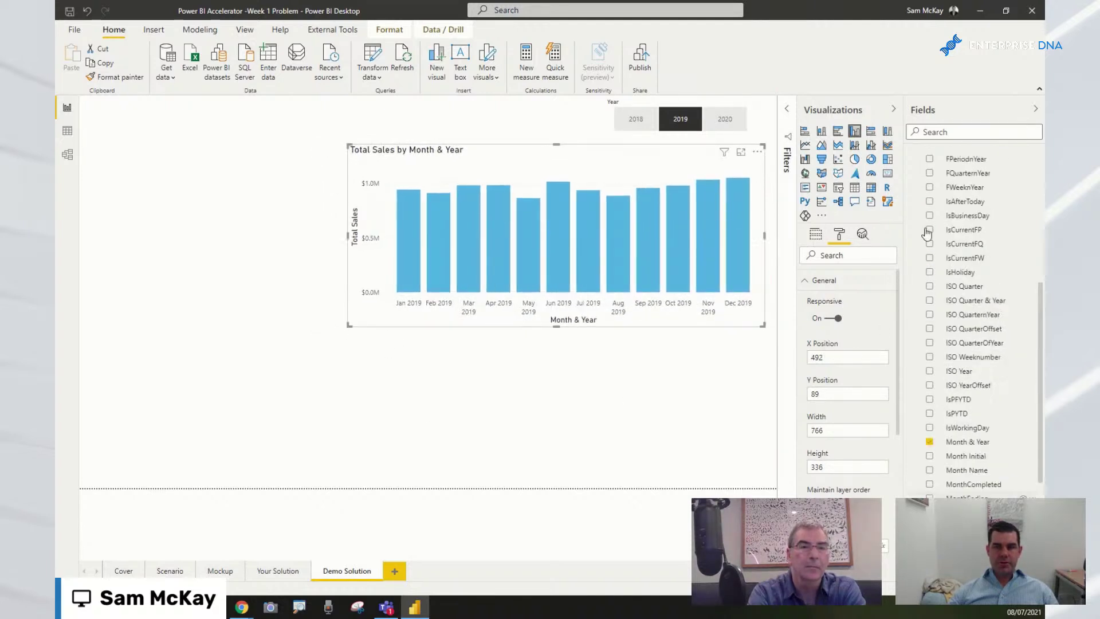
scroll(920, 186, "up", 3)
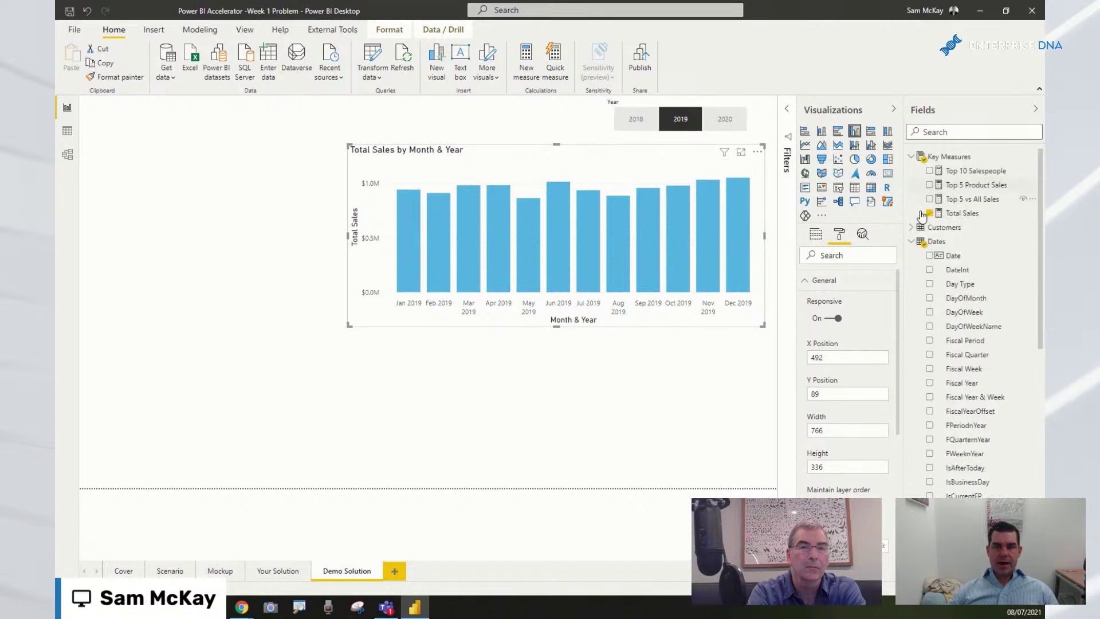
left_click(912, 242)
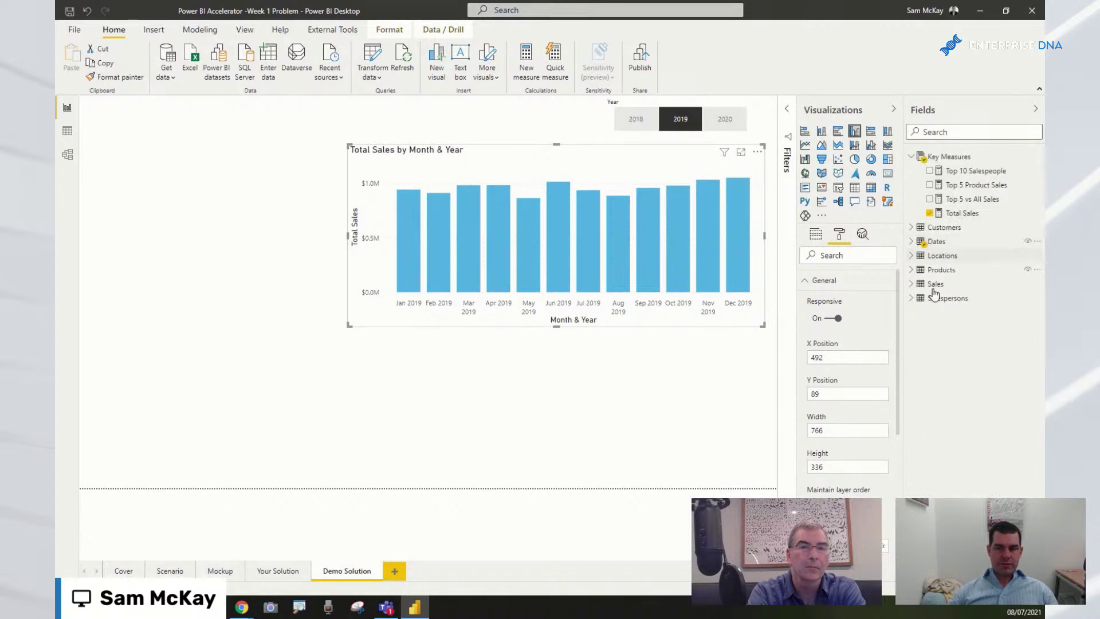
left_click(912, 256)
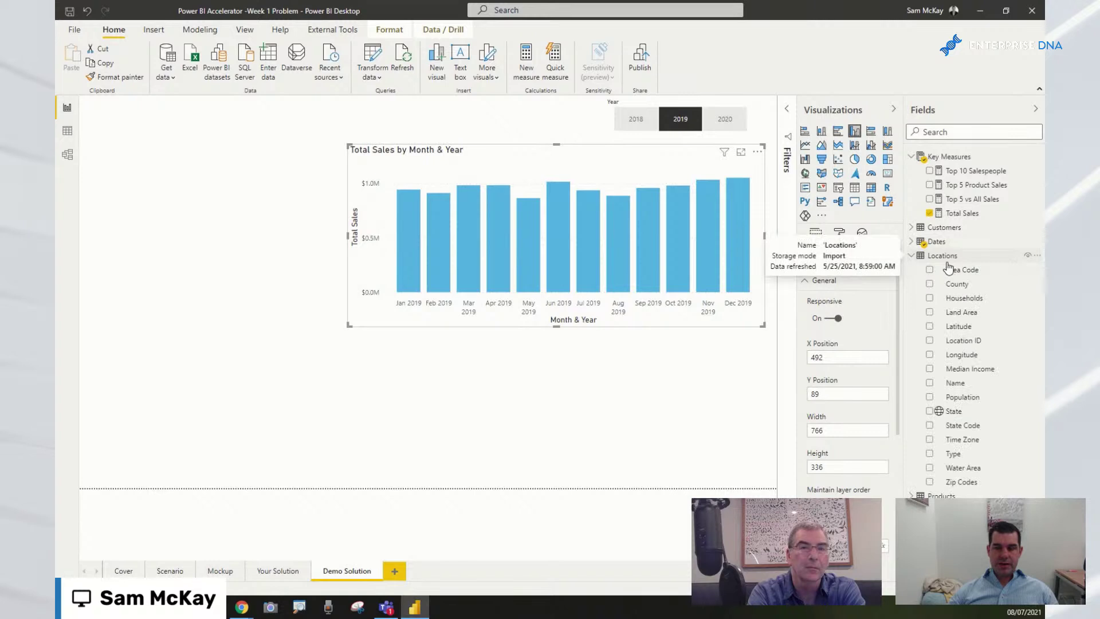
left_click_drag(955, 411, 195, 298)
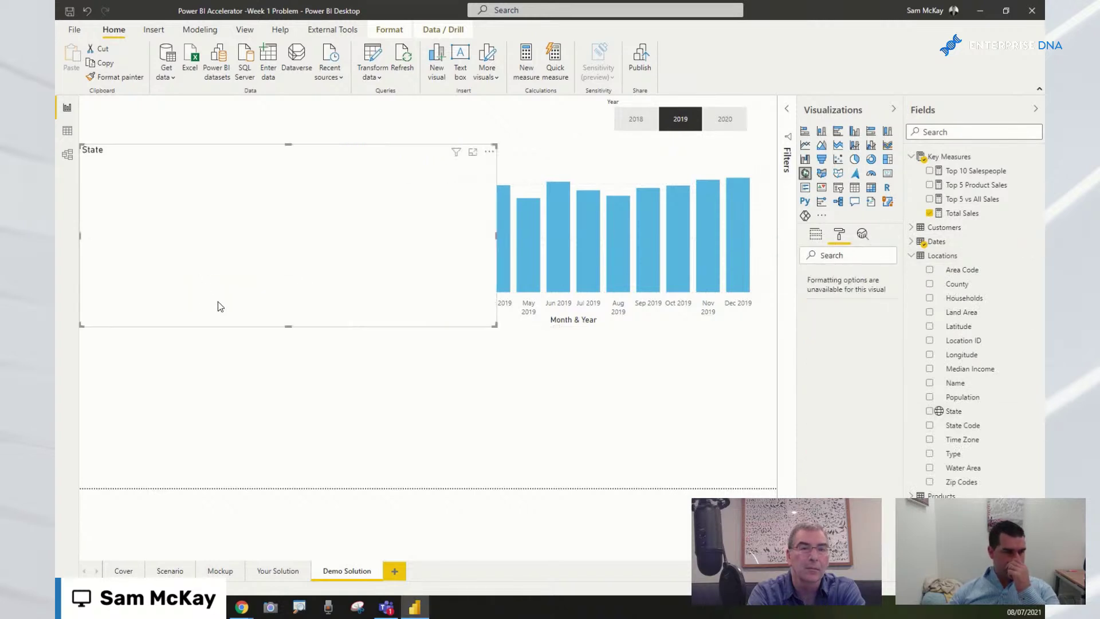
left_click_drag(494, 325, 332, 397)
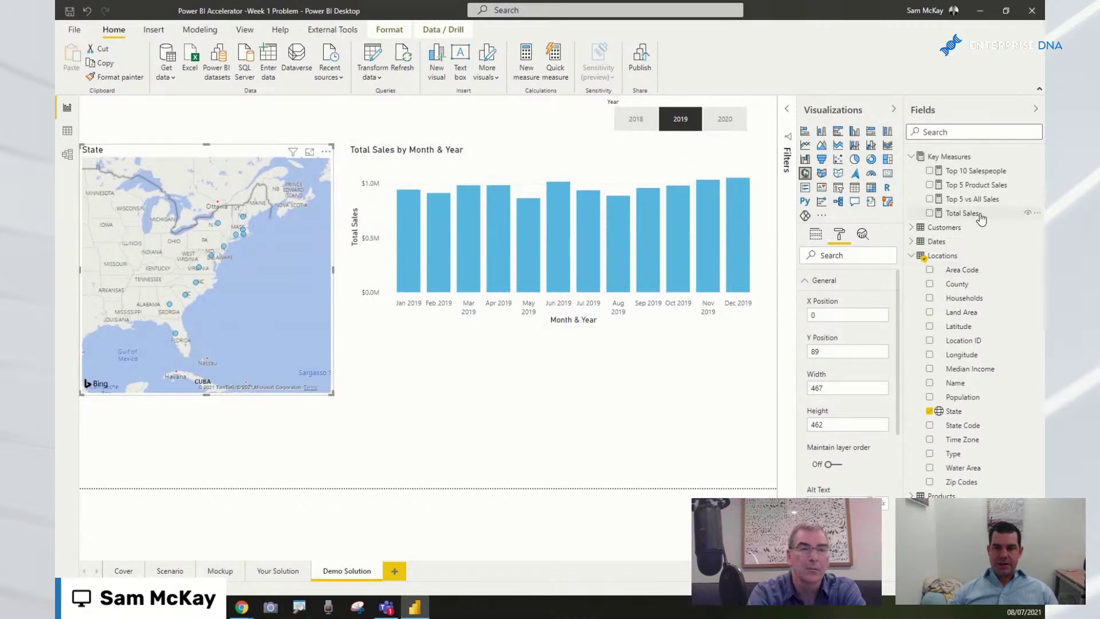
Size the map's bubbles by Total Sales and stretch the map down to nearly the page's lower edge beside the monthly chart.
left_click(816, 233)
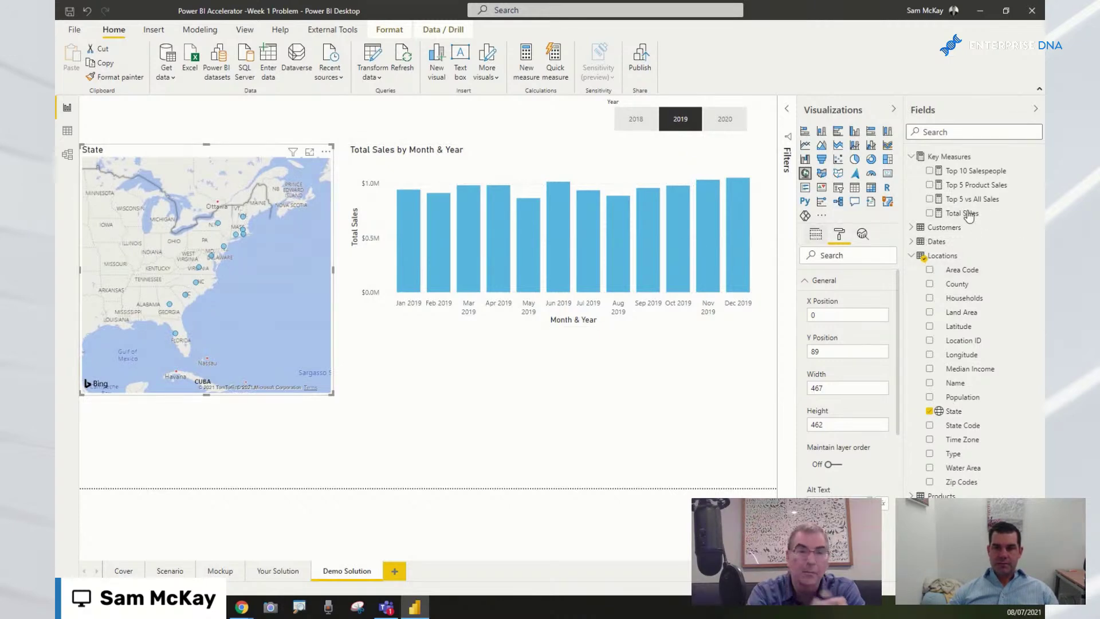
left_click_drag(964, 215, 849, 419)
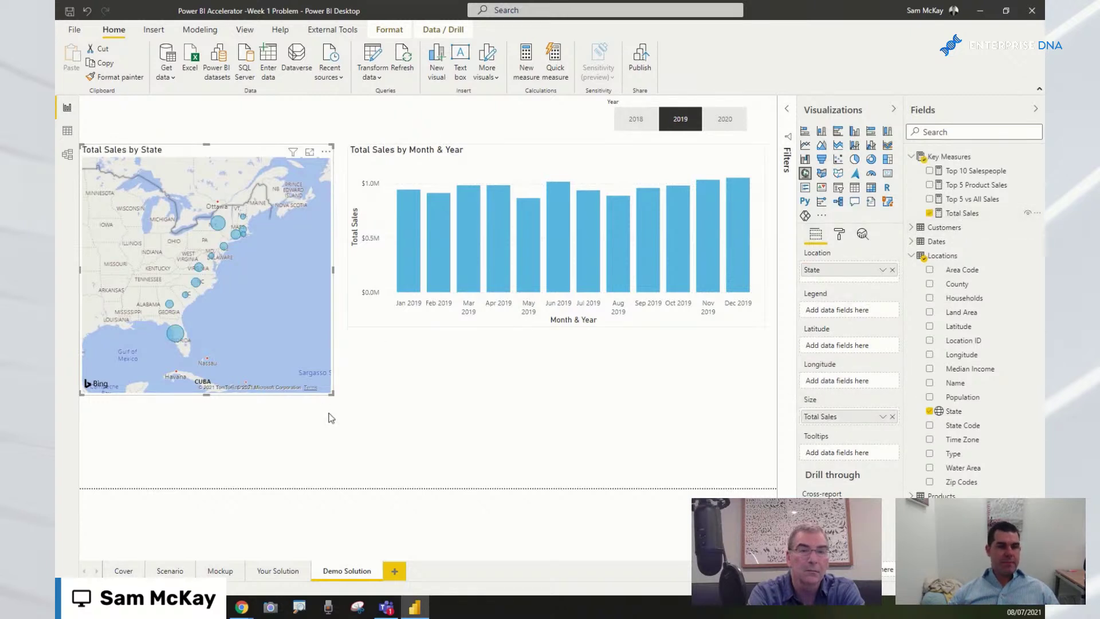
left_click_drag(331, 395, 283, 487)
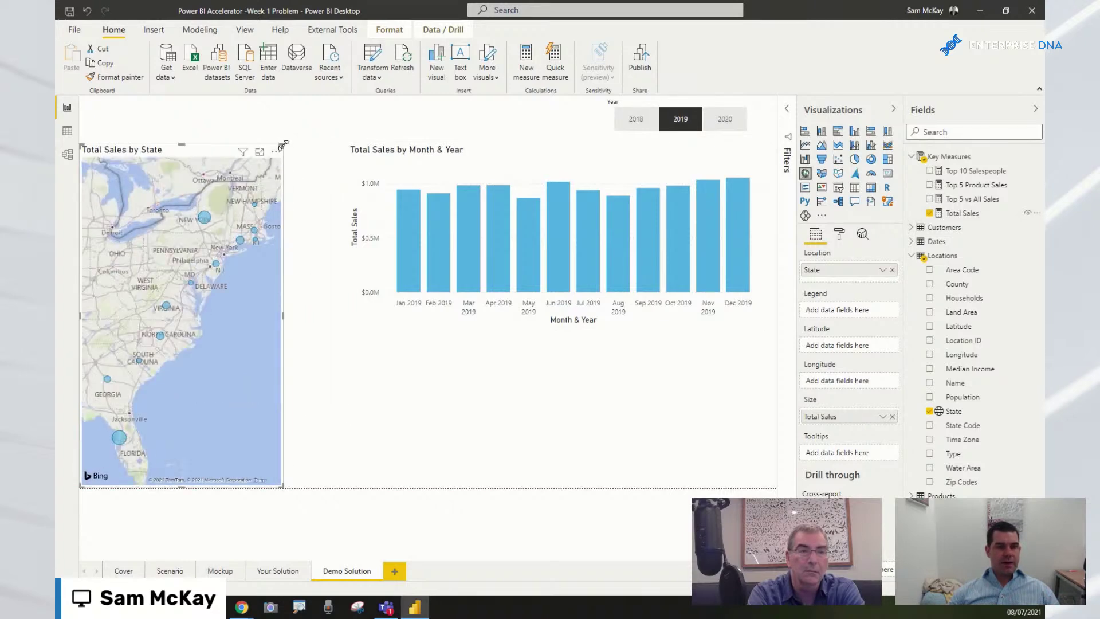
left_click_drag(283, 145, 324, 140)
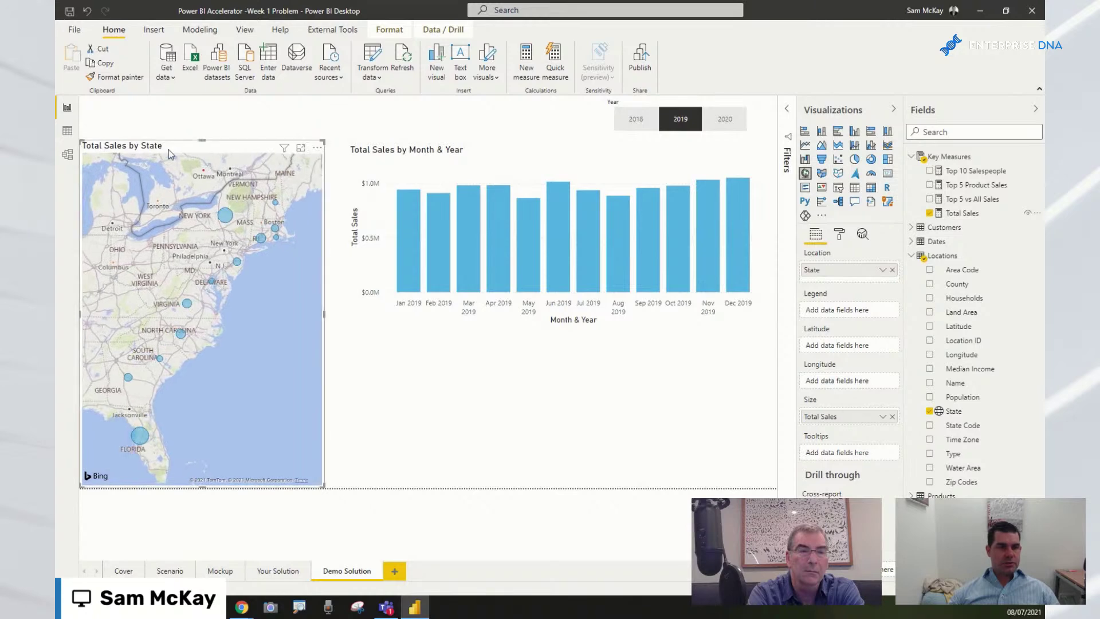
left_click_drag(170, 149, 180, 145)
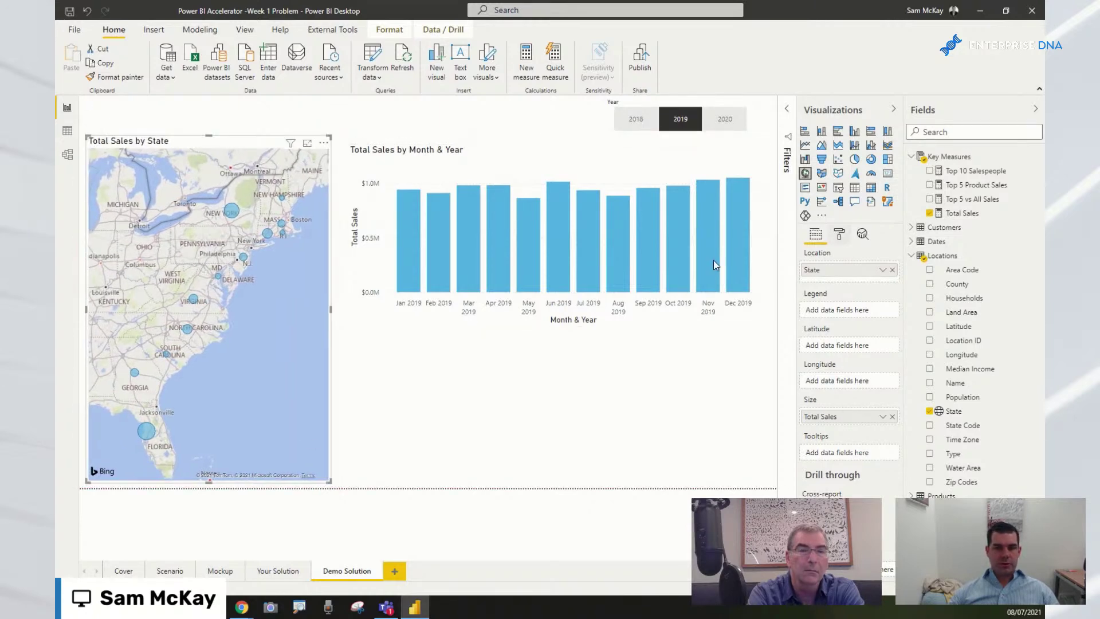
With no visual selected, inspect the formula behind the Total Sales measure.
left_click(373, 446)
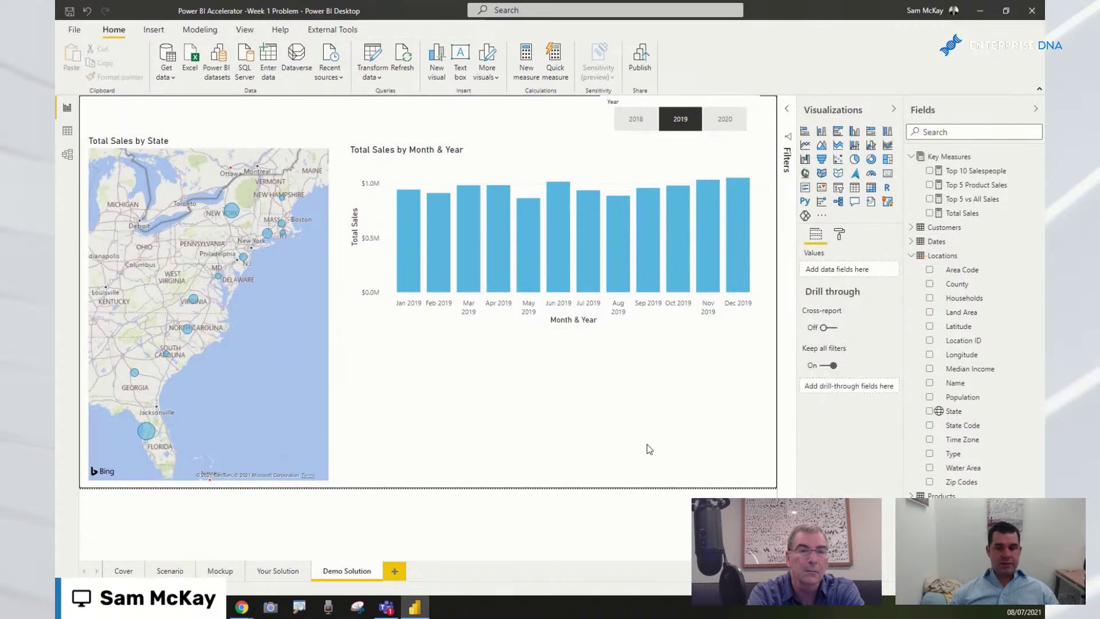
left_click(961, 213)
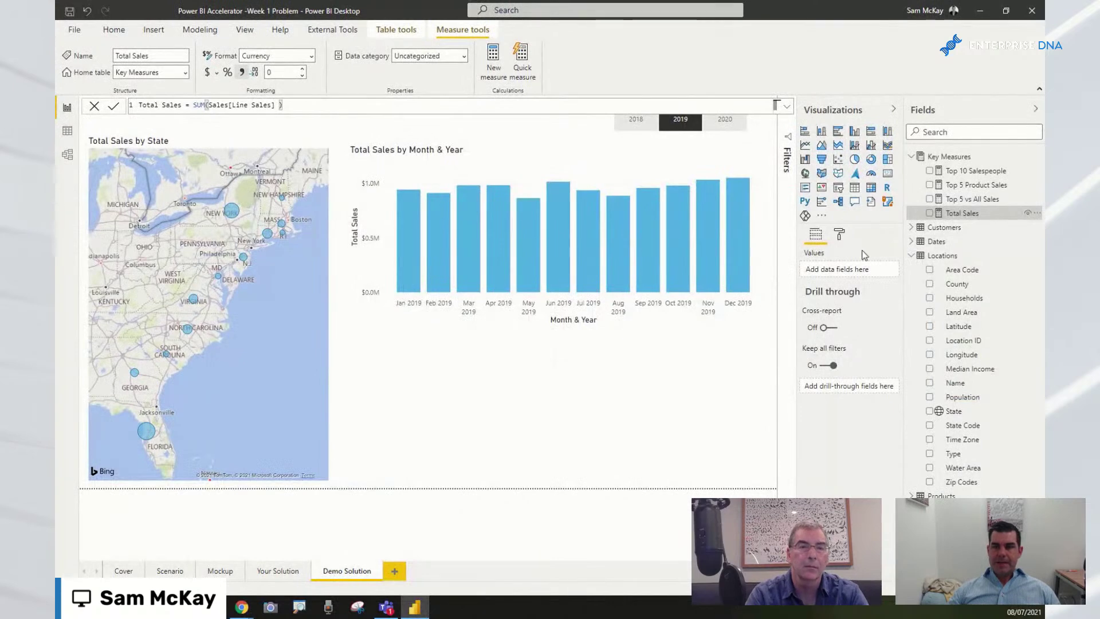
left_click(960, 214)
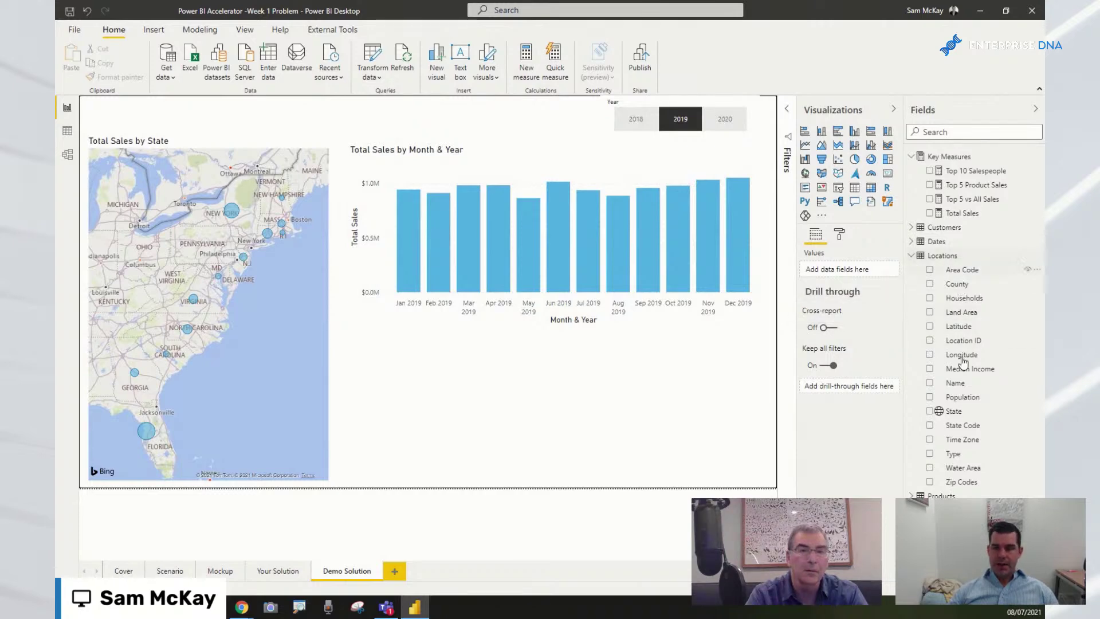
Create a table below the monthly chart with Quarter & Year from the Dates table and the Total Sales measure.
left_click(911, 258)
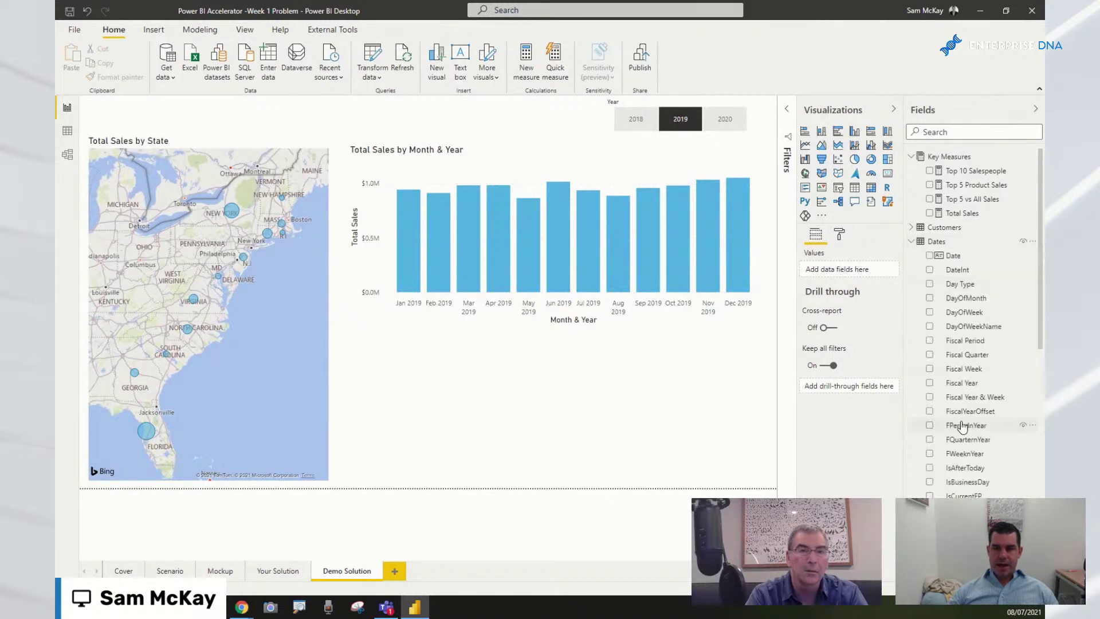
scroll(963, 427, "down", 3)
scroll(968, 378, "down", 3)
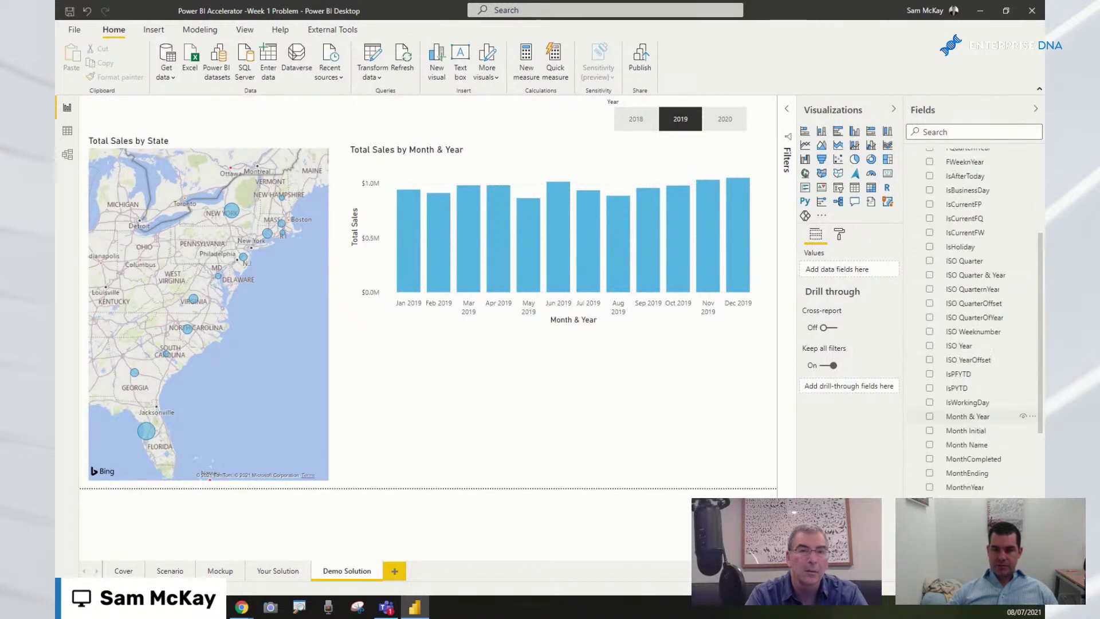
left_click_drag(959, 415, 491, 439)
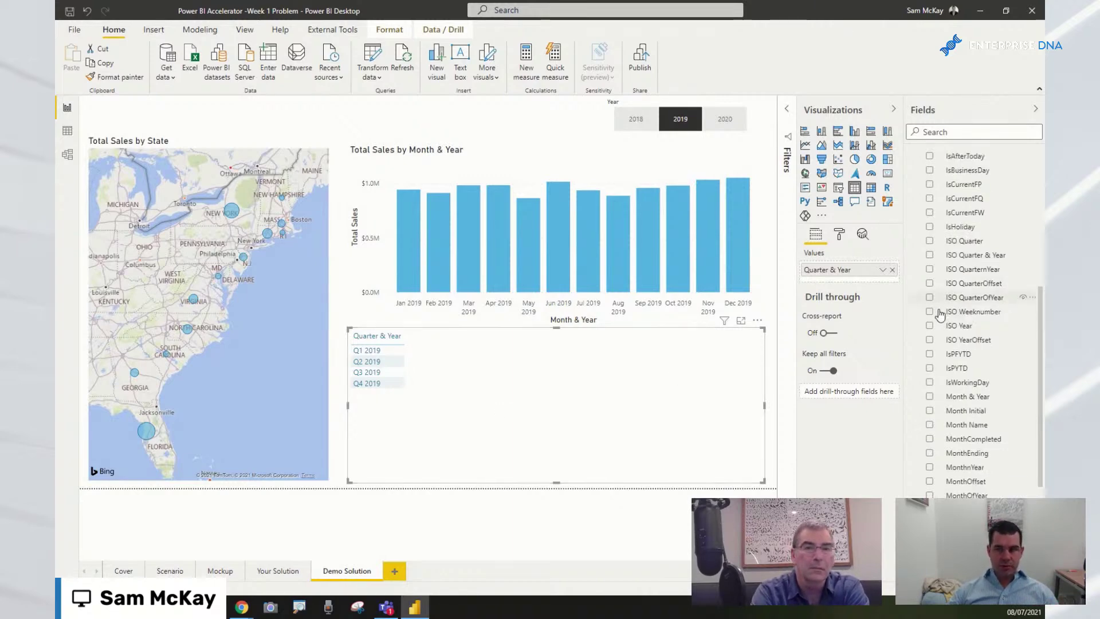
scroll(940, 314, "up", 5)
left_click_drag(962, 213, 475, 404)
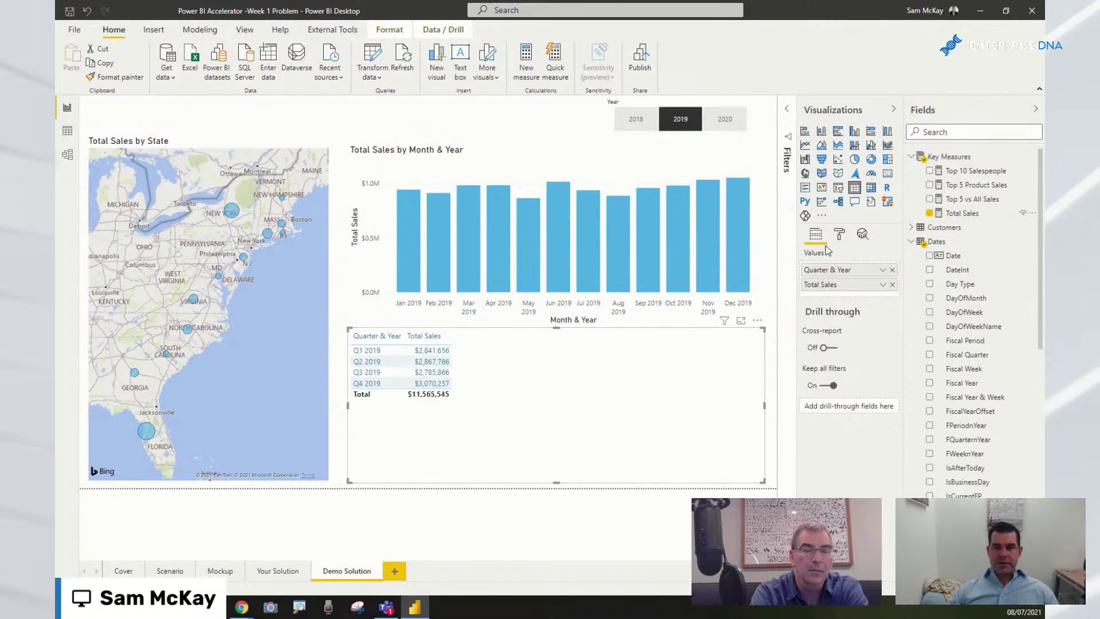
Show the table's filters, and switch to Chrome to recheck the questions and mockup in the Week #1 brief before returning to Power BI Desktop.
left_click(788, 114)
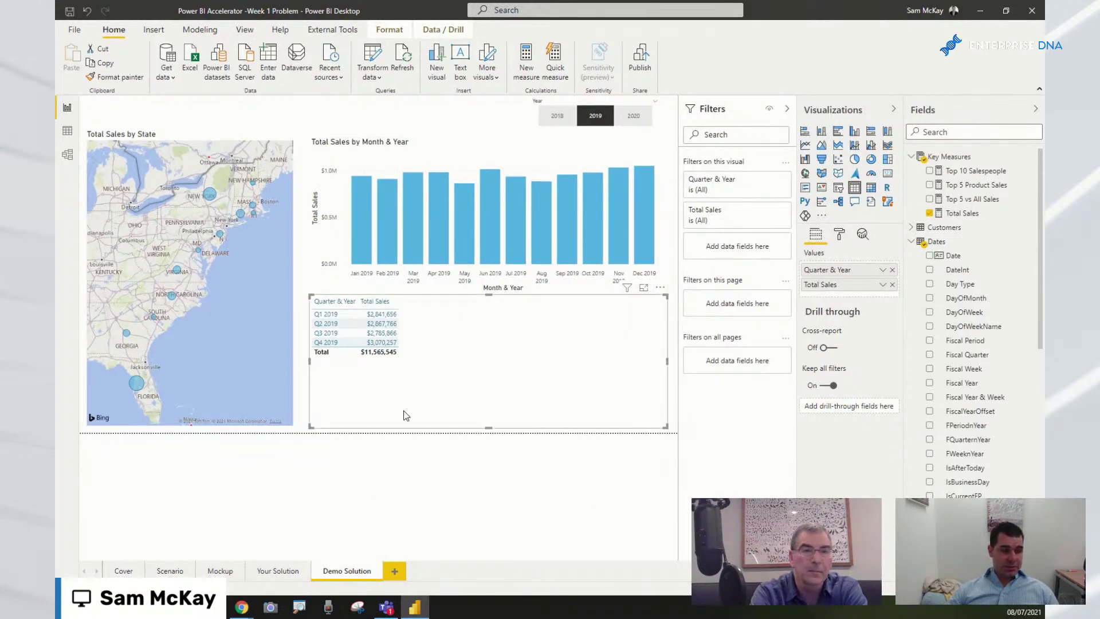
mouse_move(242, 607)
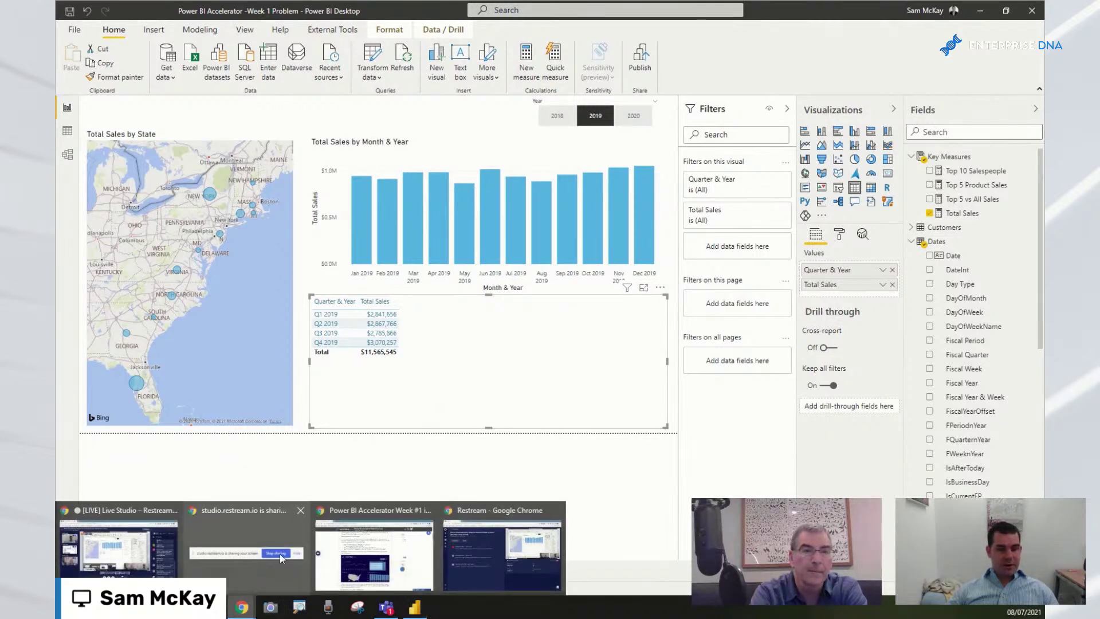
left_click(374, 553)
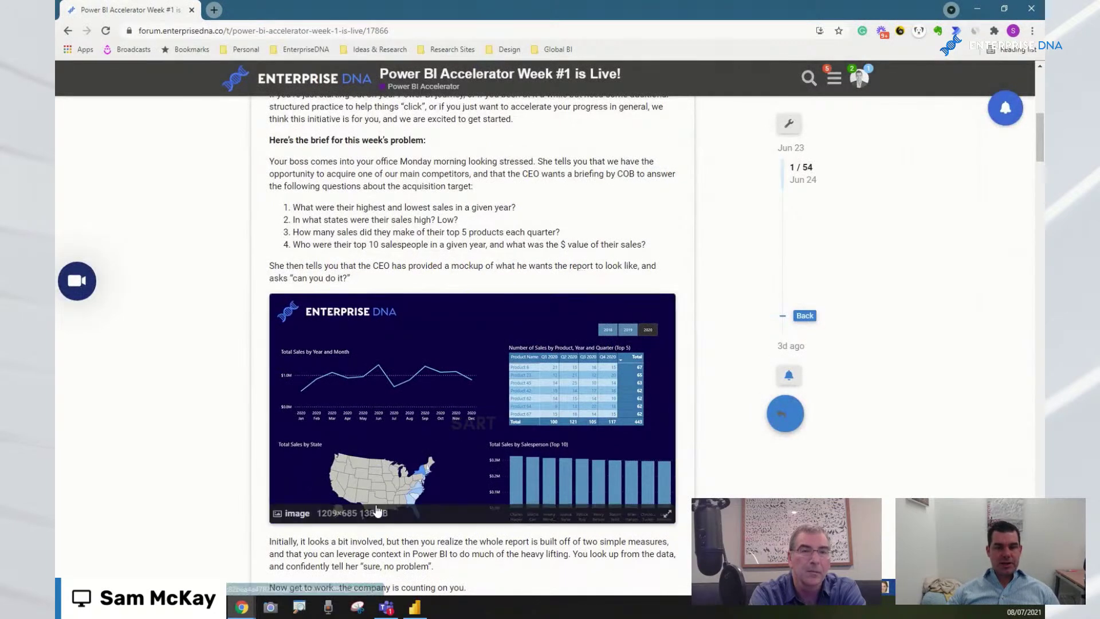
left_click(415, 607)
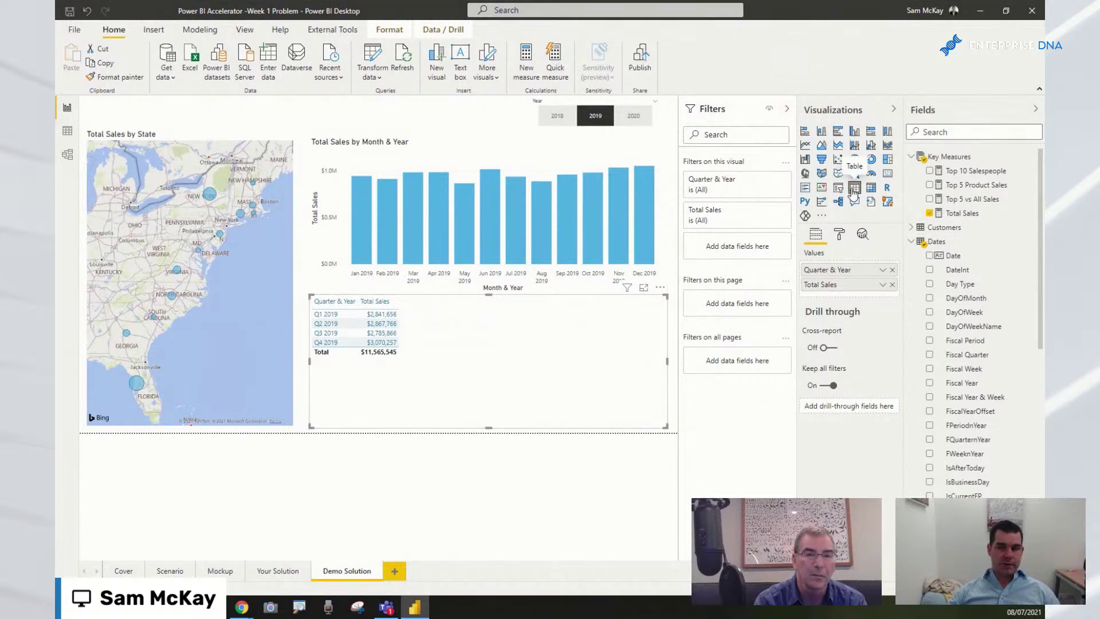
Examine the condition options of the Total Sales filter on the quarterly table.
left_click(769, 211)
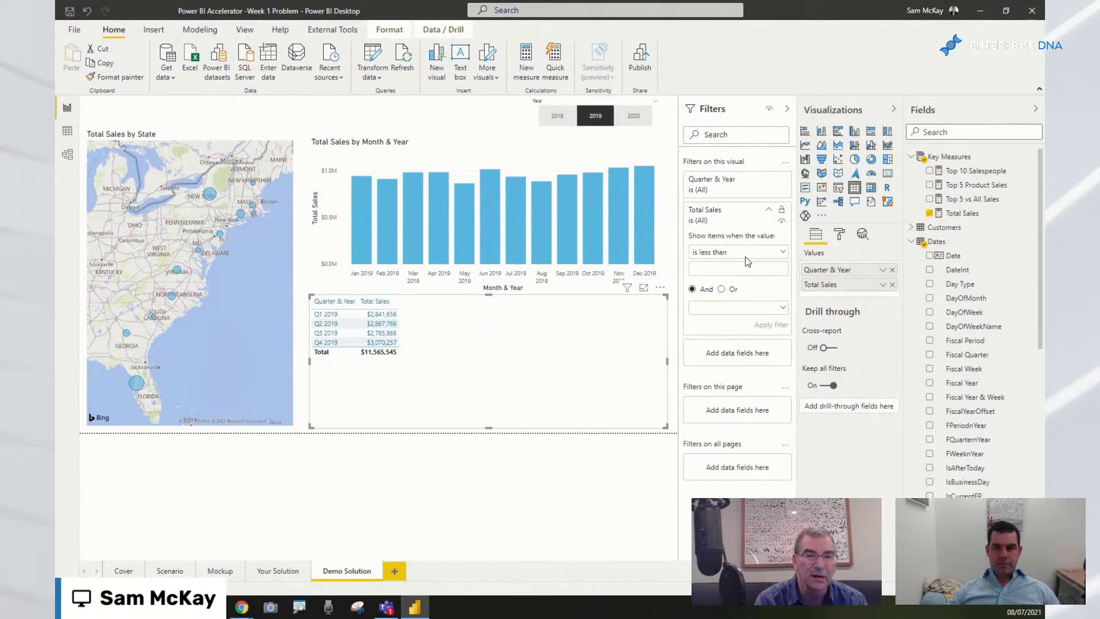
left_click(784, 254)
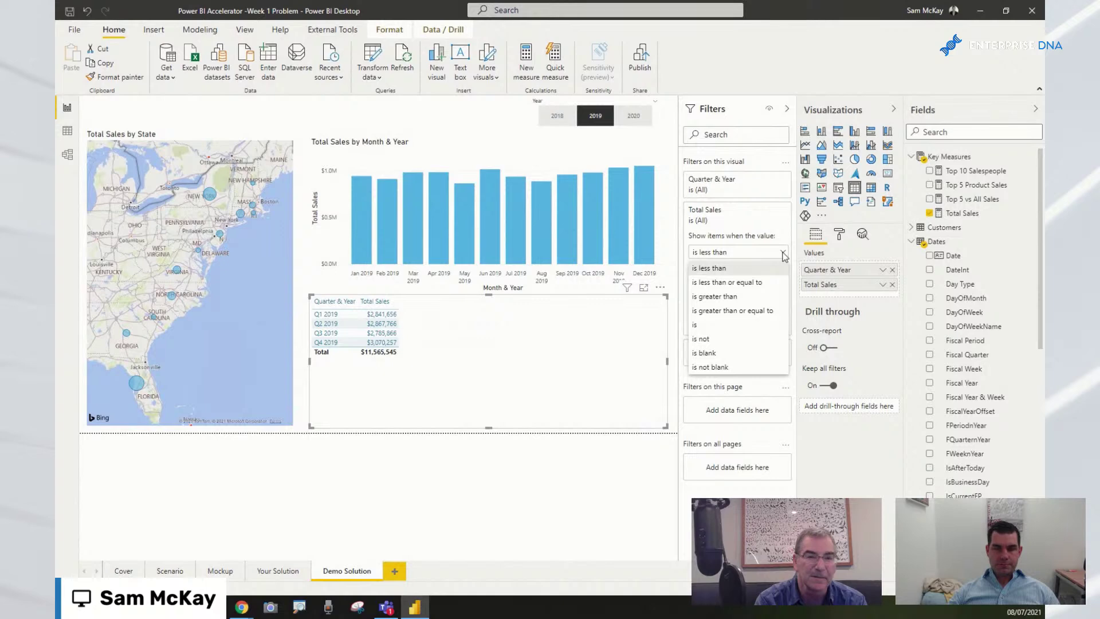
Create a measure Total Transactions = COUNTROWS( Sales ) in the Key Measures table.
left_click(970, 210)
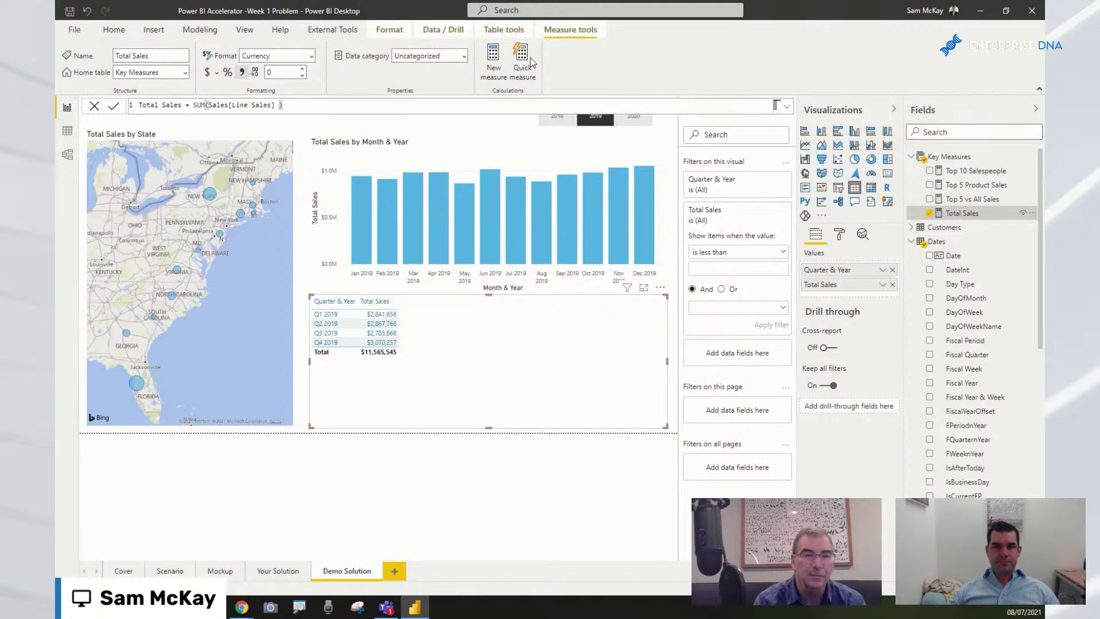
left_click(495, 64)
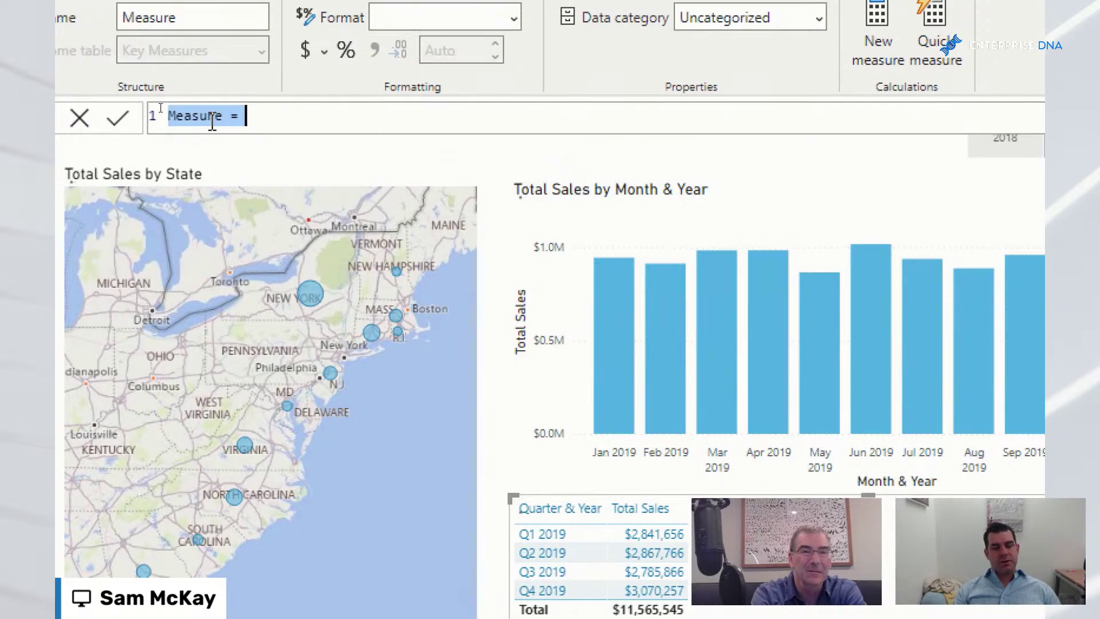
type("Total")
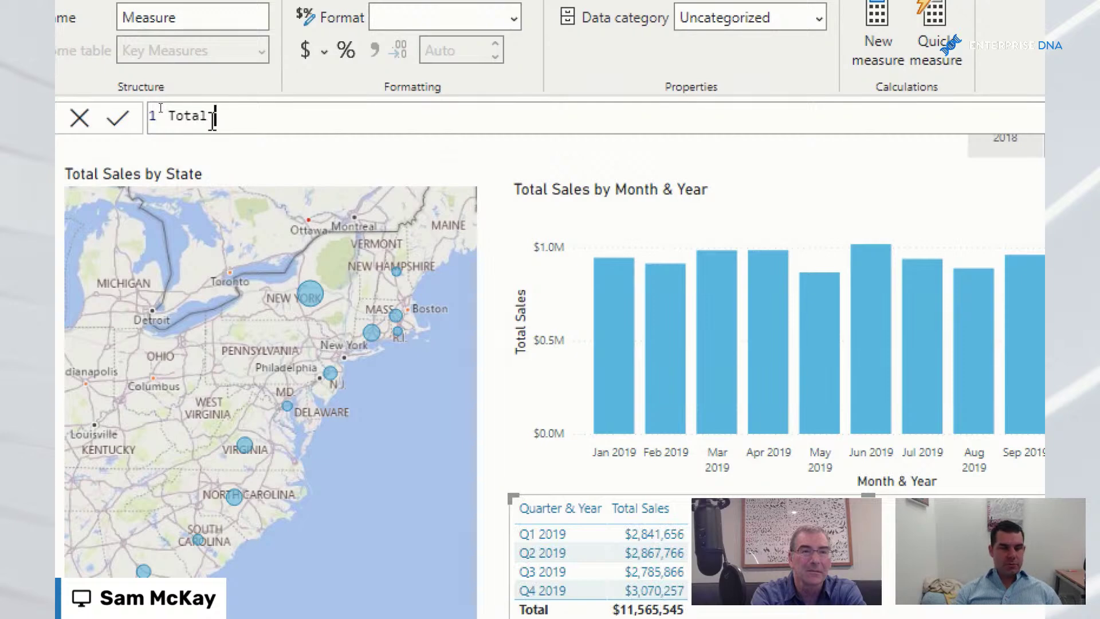
type(" Transaction")
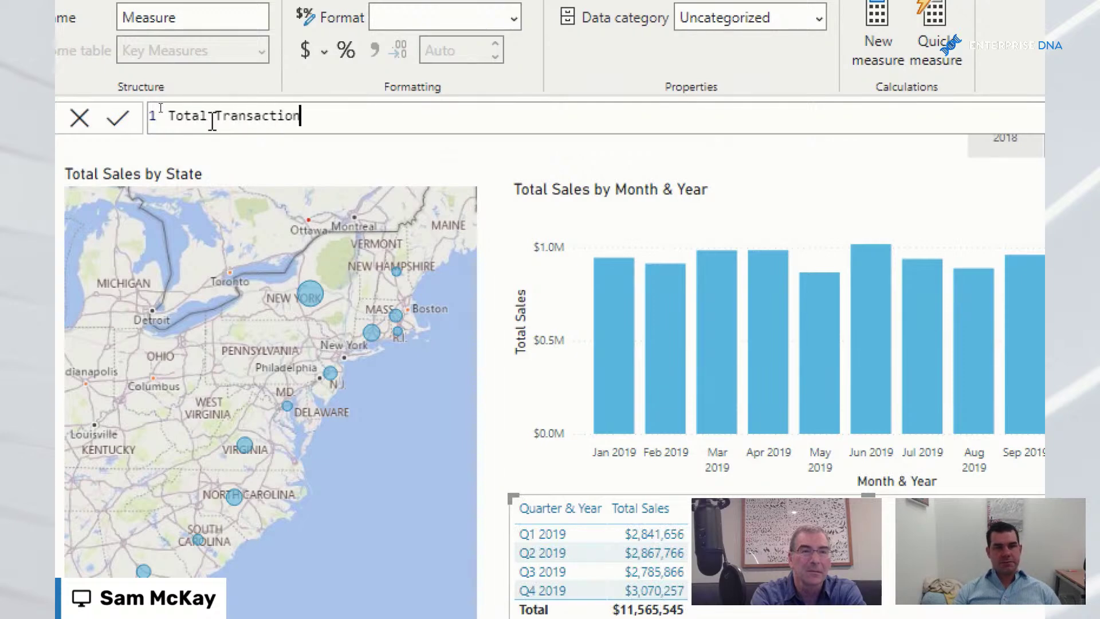
type("s = ")
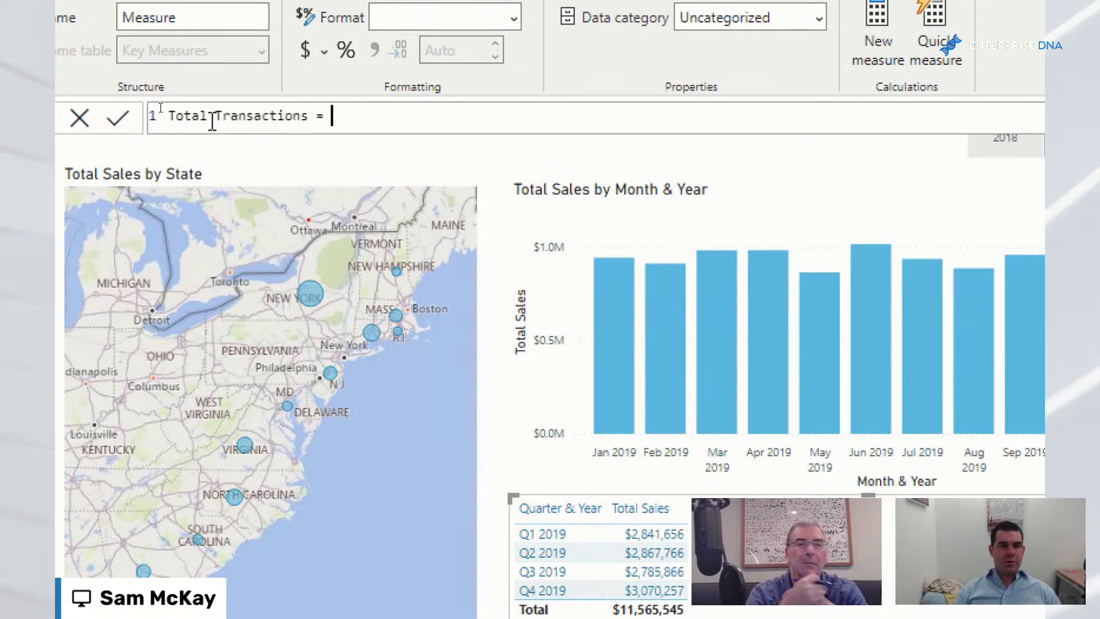
type("COUNT")
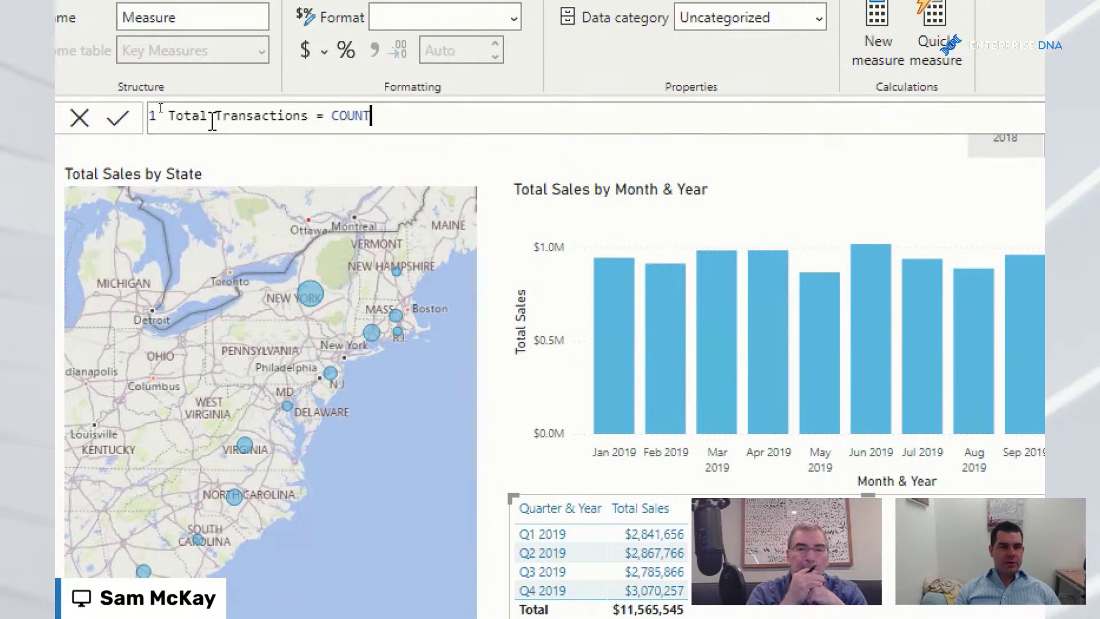
type("ROWS")
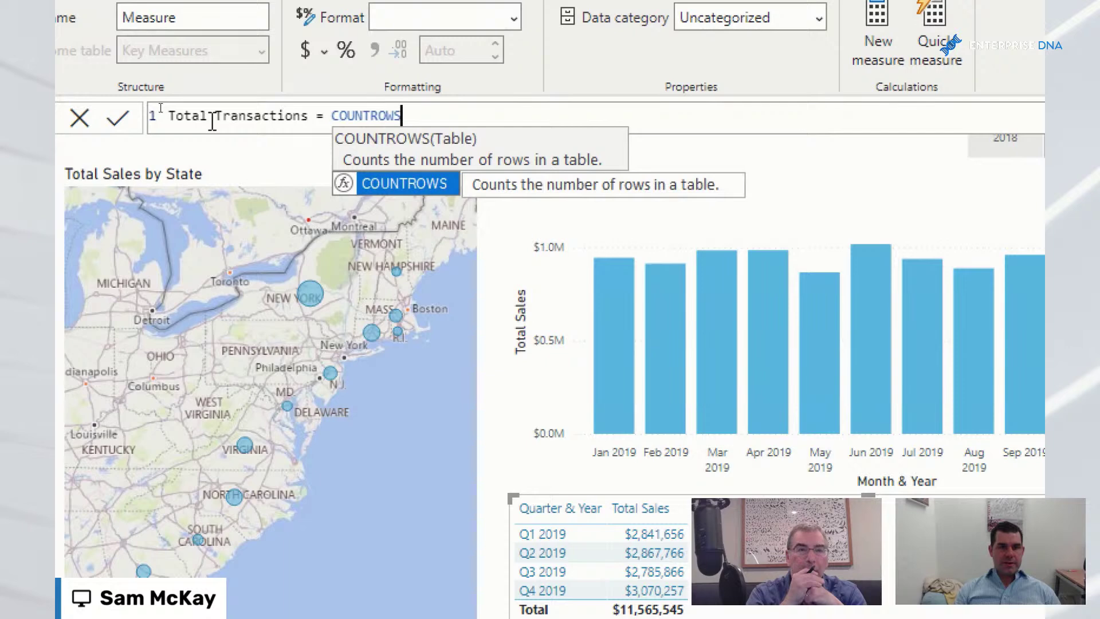
type("(")
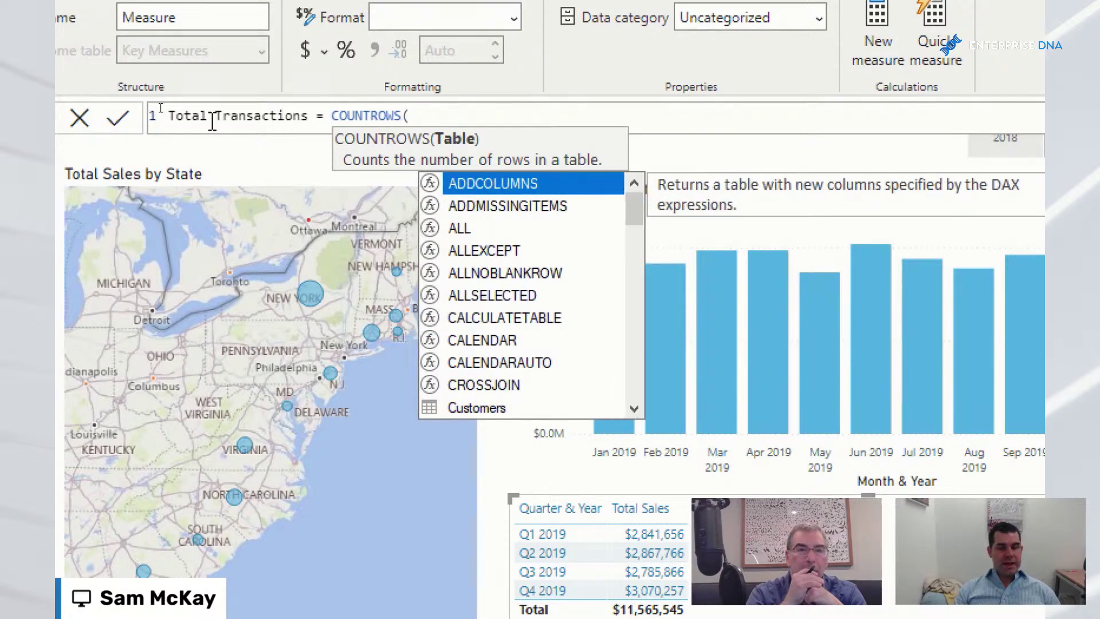
type(" Sal")
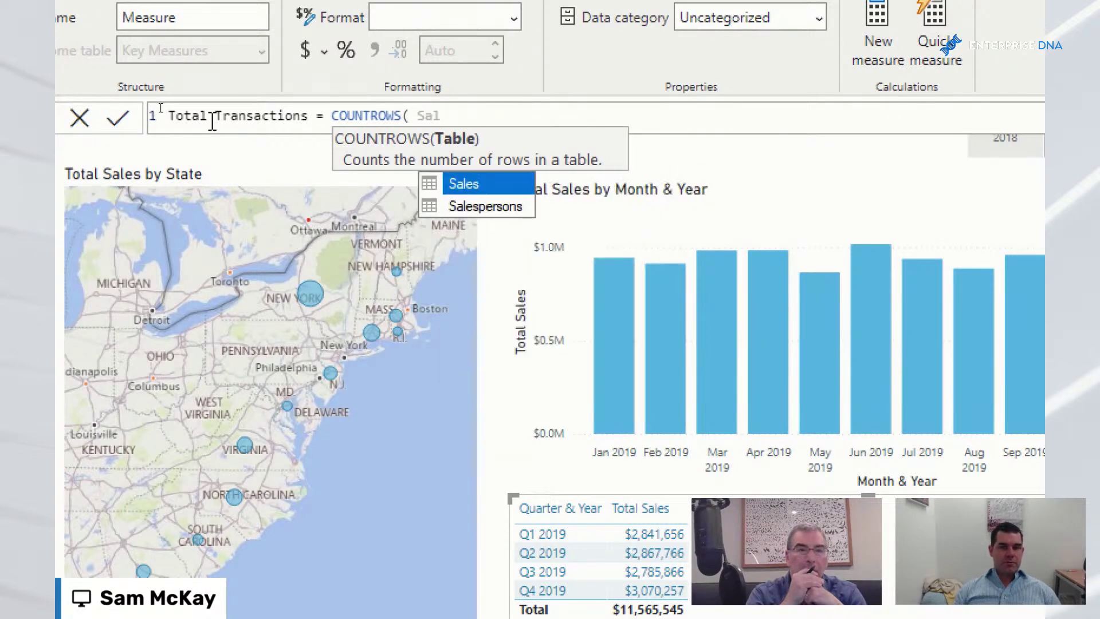
type("es )")
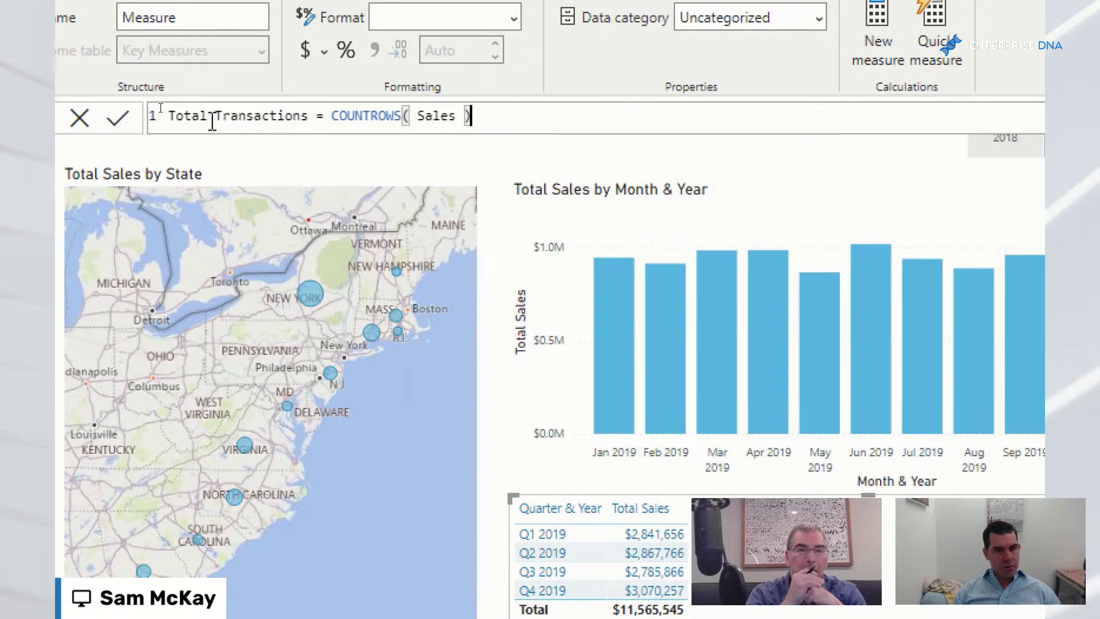
key("Return")
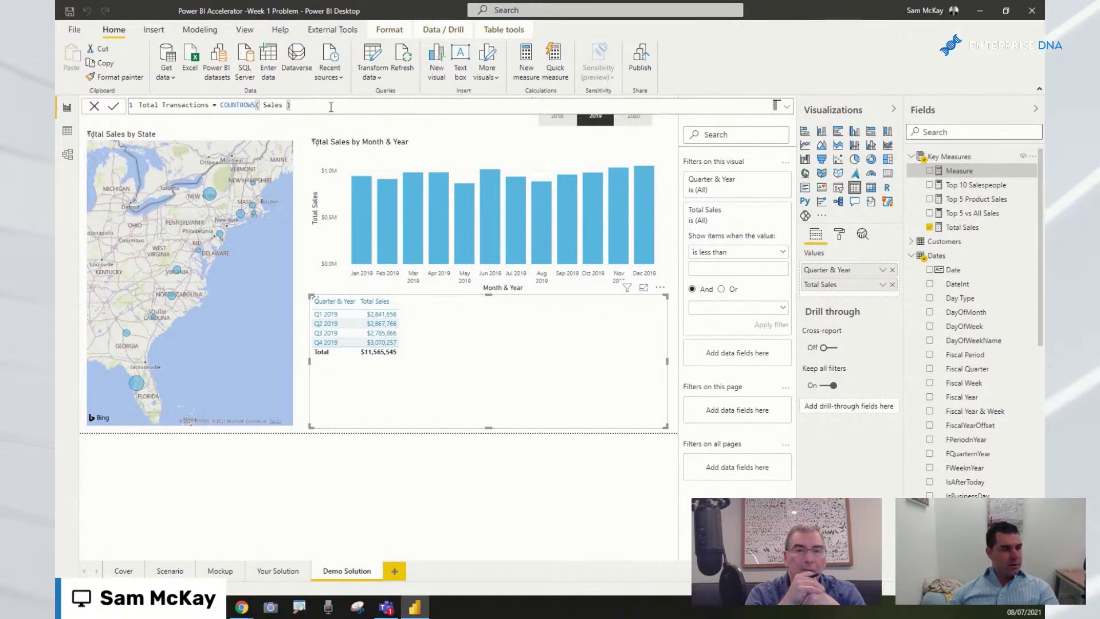
key("Return")
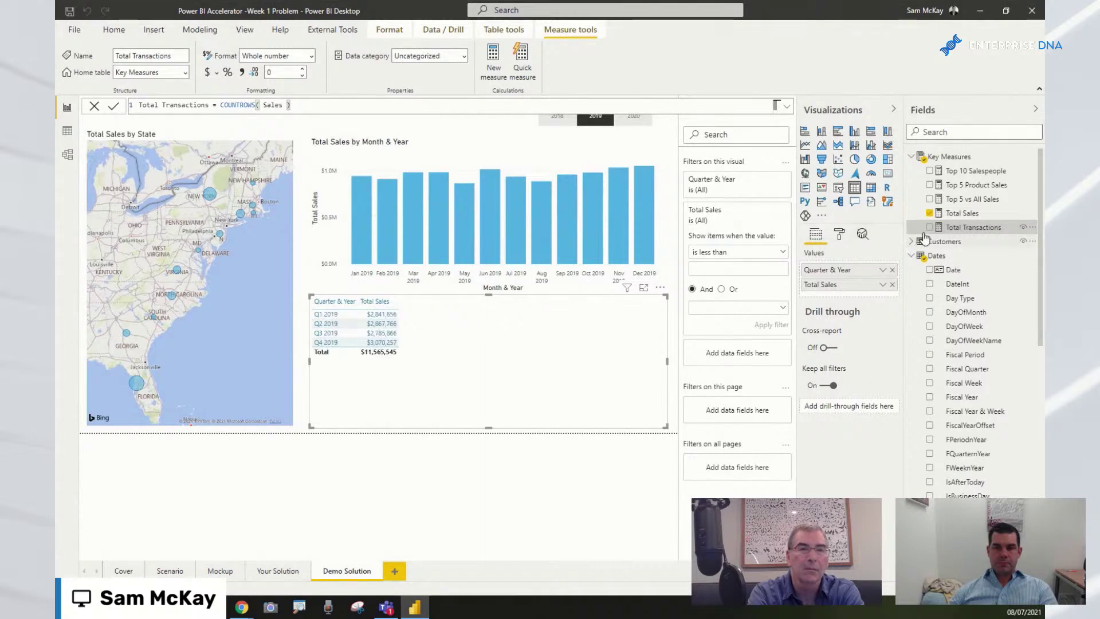
Replace Total Sales with Total Transactions in the quarterly table and check the condition options of the Total Transactions filter.
left_click(930, 227)
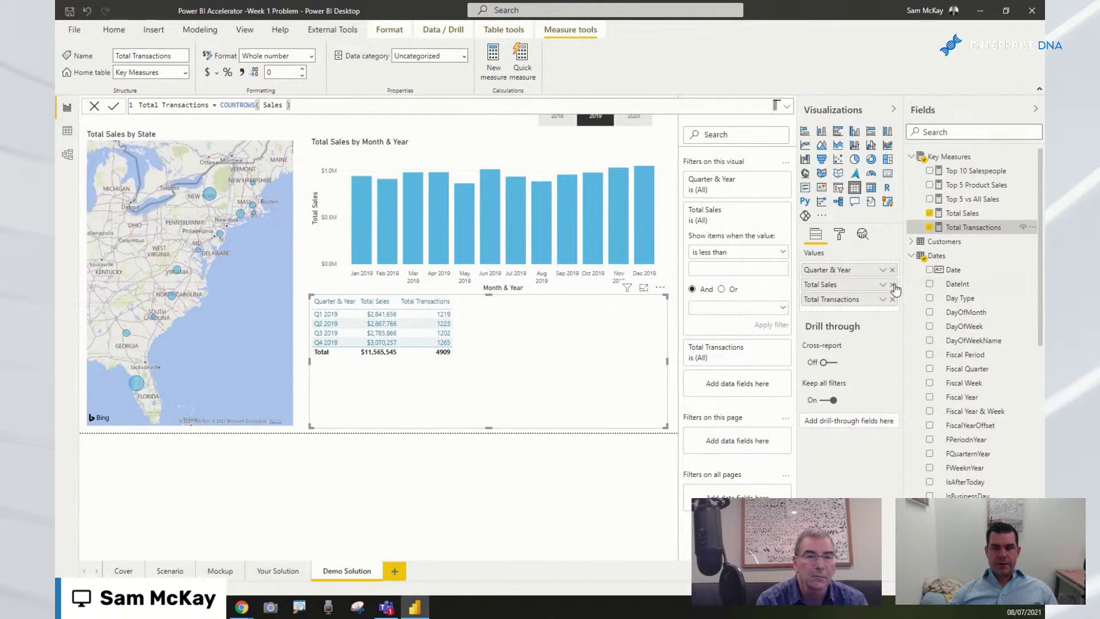
left_click(893, 285)
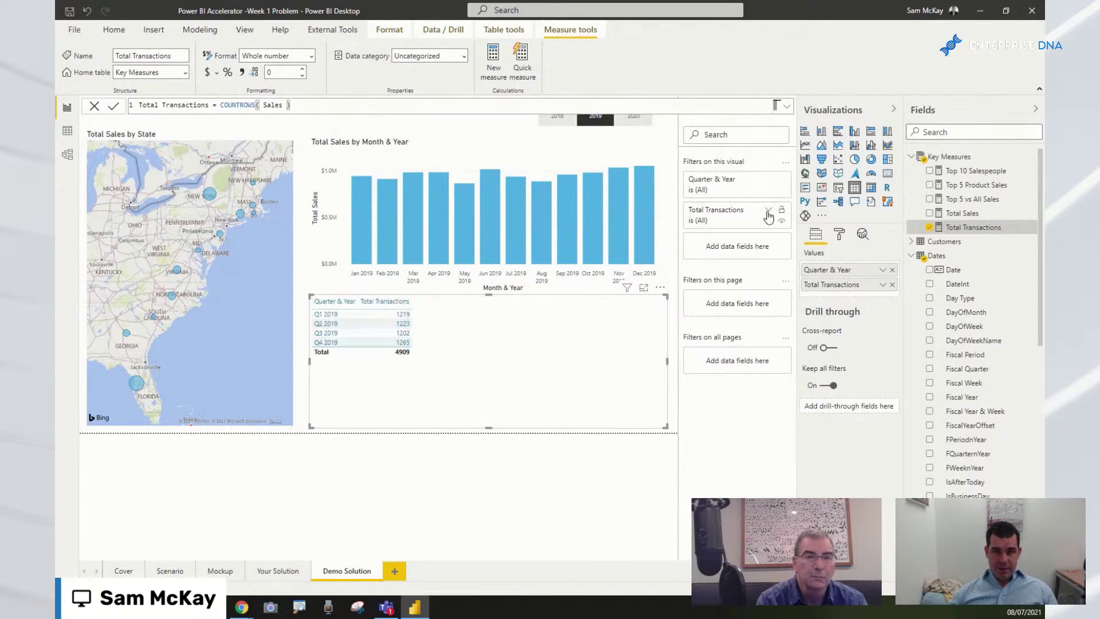
left_click(769, 210)
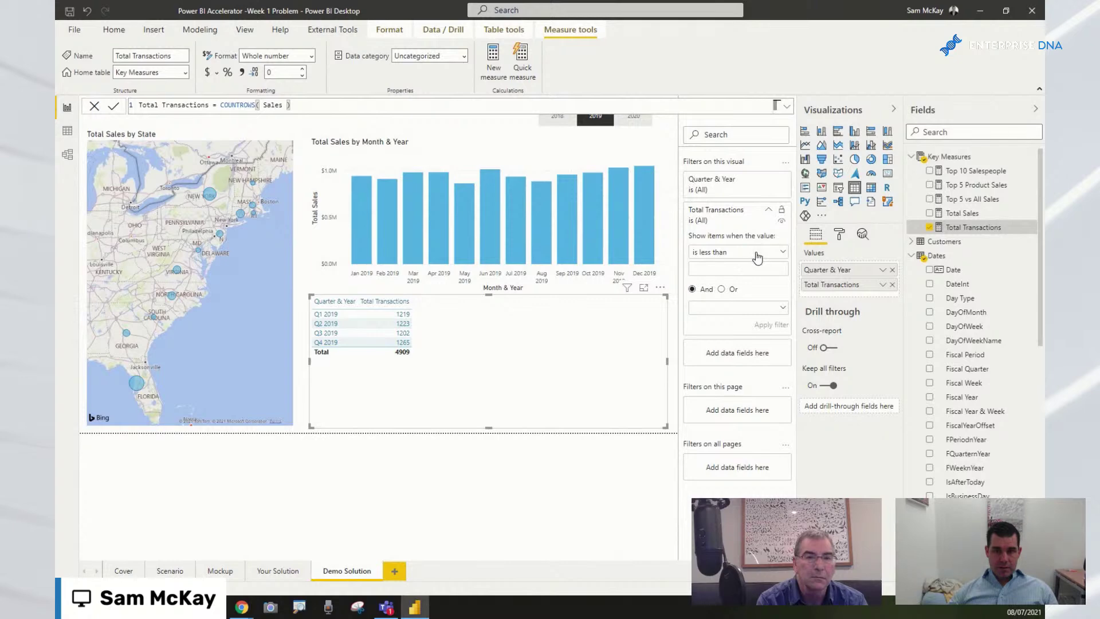
left_click(785, 254)
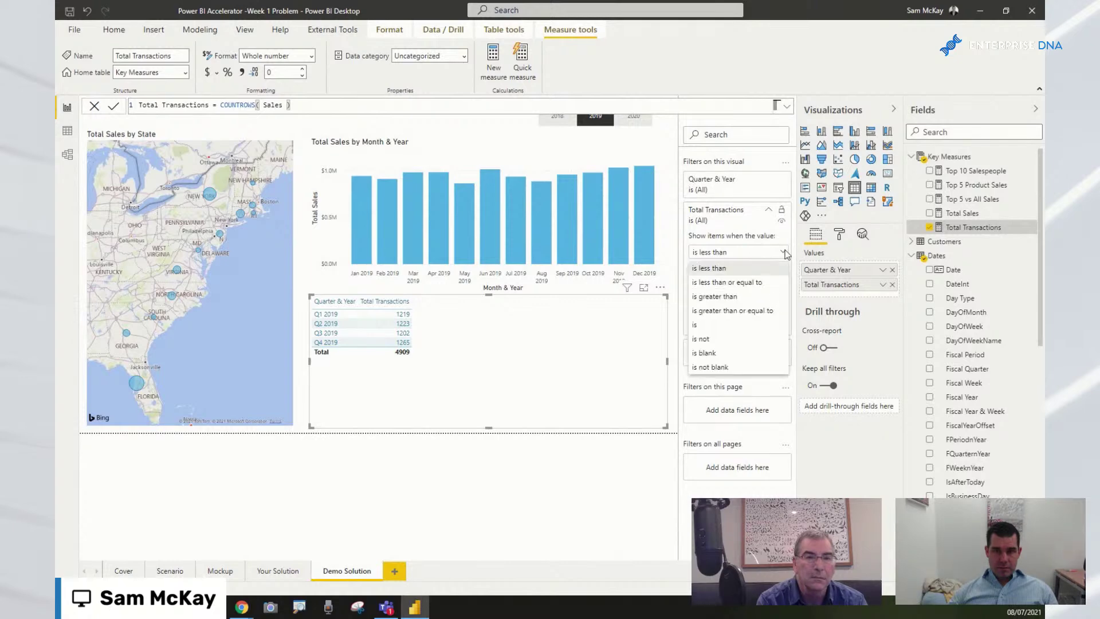
left_click(591, 371)
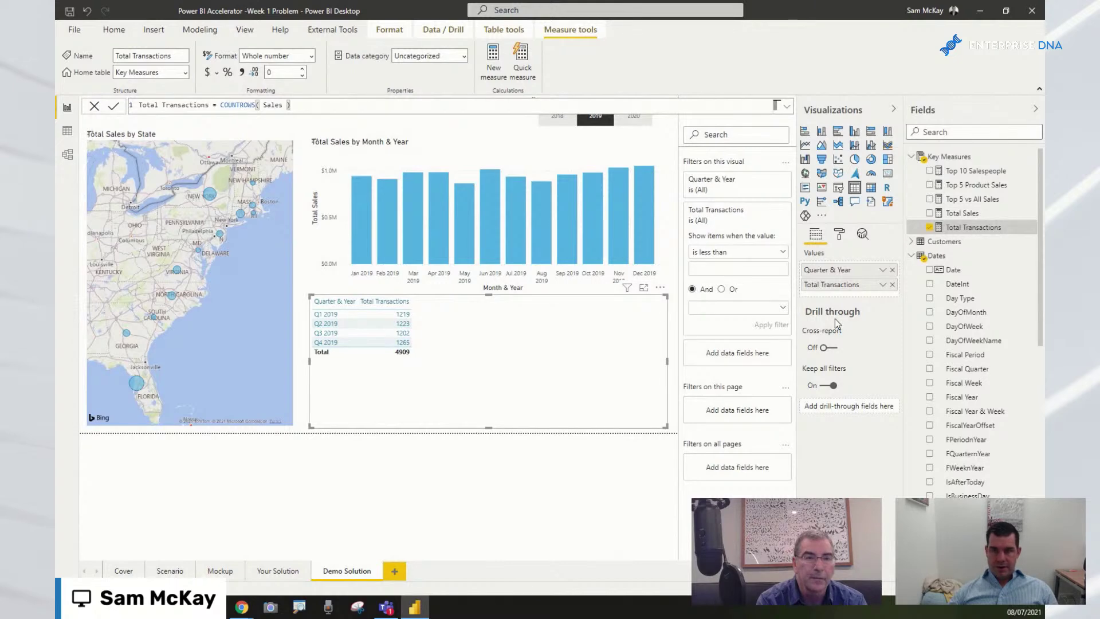
Collapse the Key Measures and Dates tables and add Product Name from Products as a filter on the quarterly table.
scroll(913, 157, "down", 3)
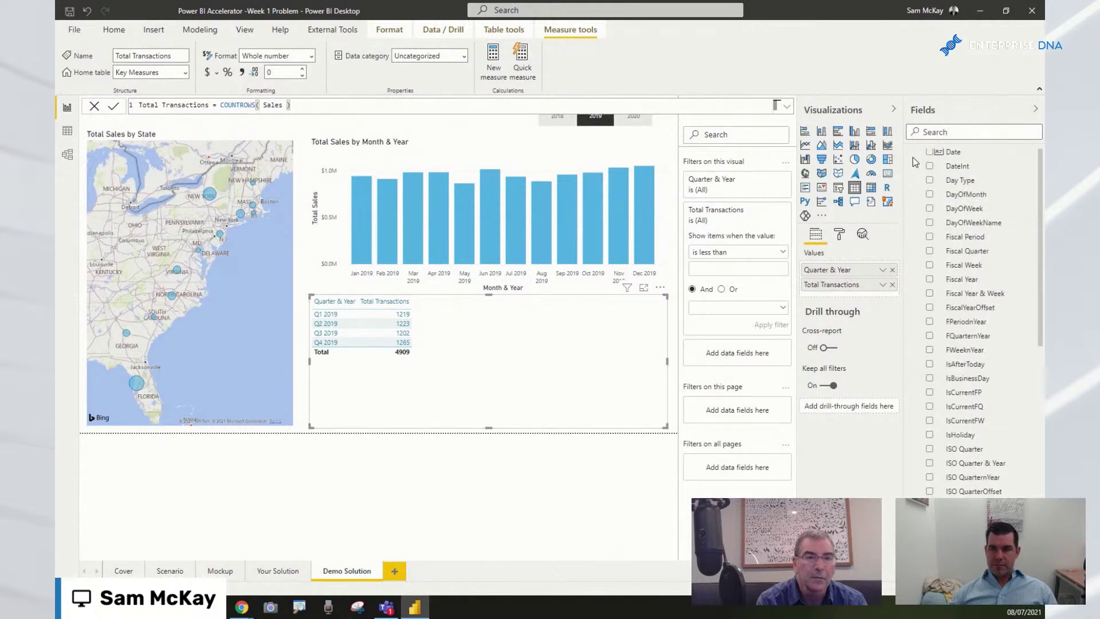
scroll(913, 157, "up", 3)
left_click(911, 156)
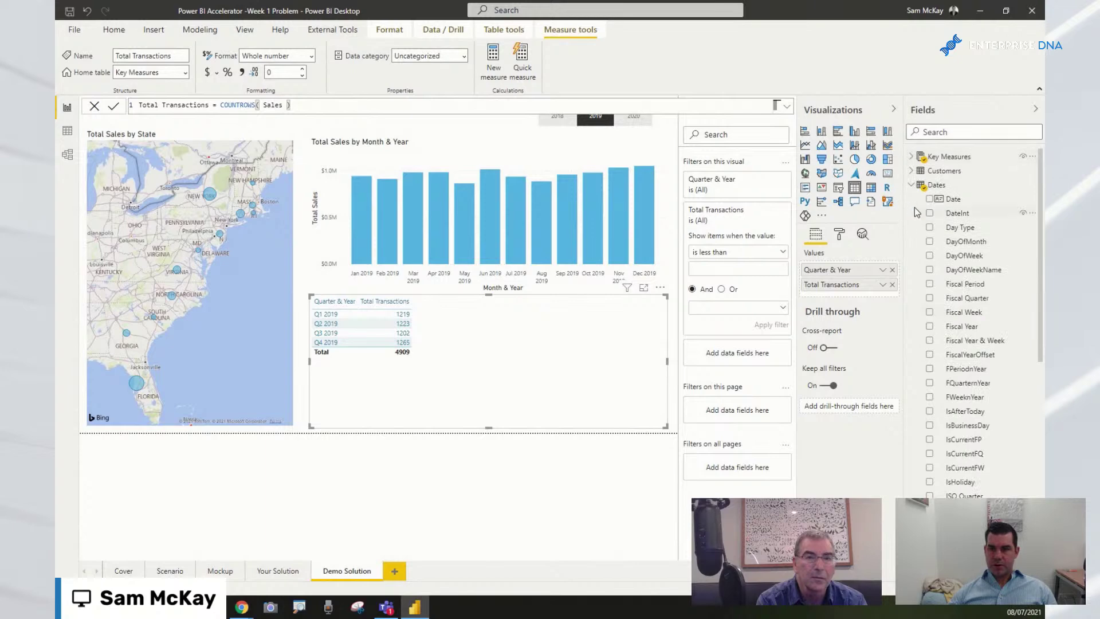
left_click(911, 185)
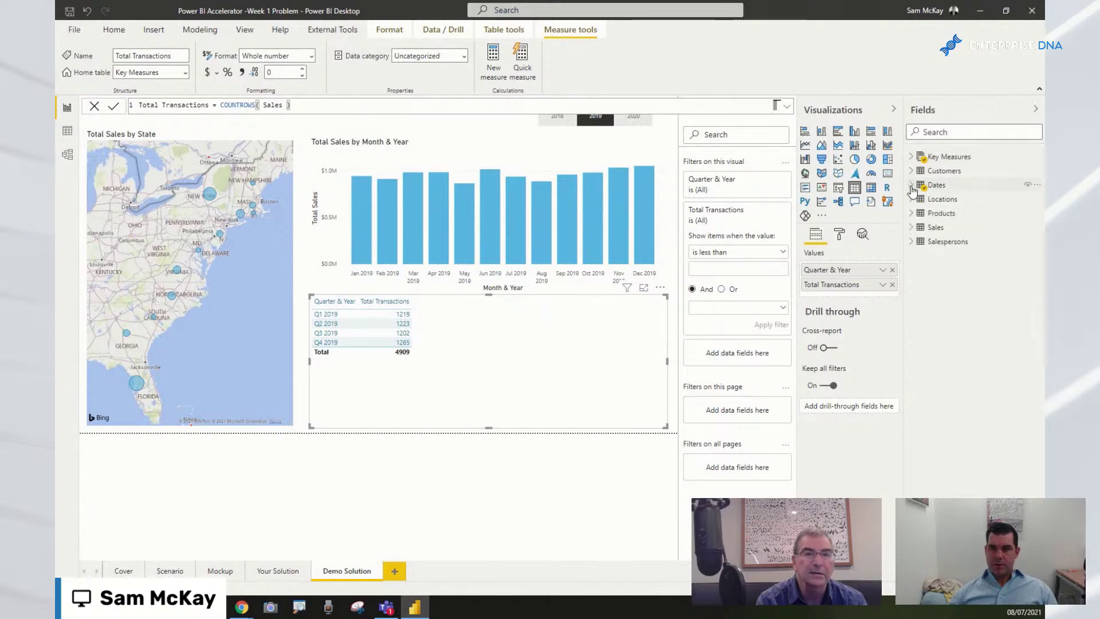
left_click(923, 216)
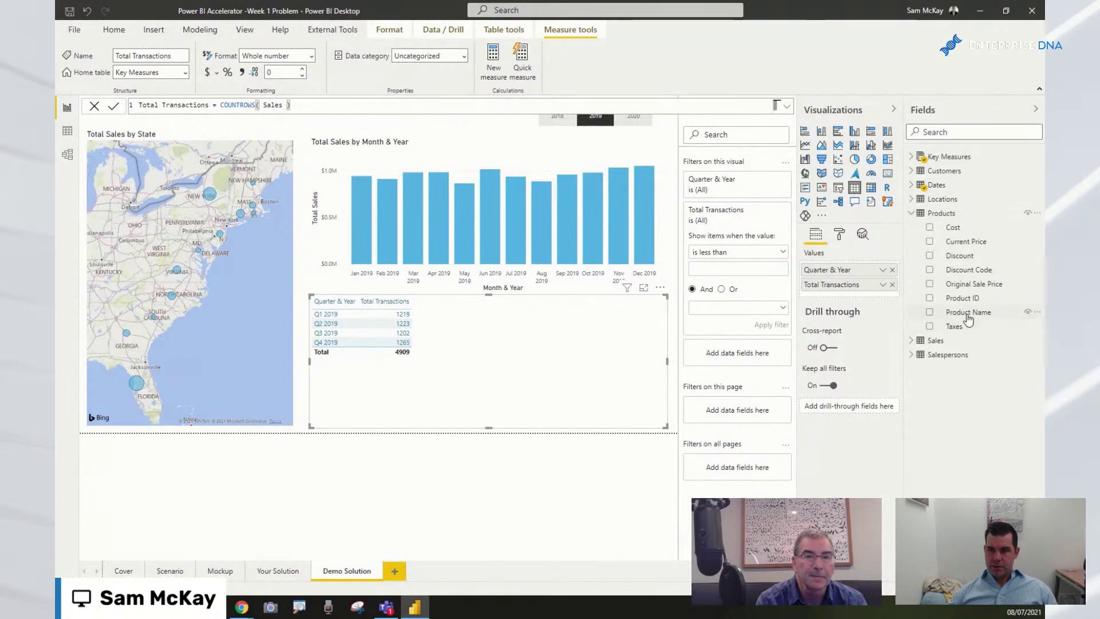
left_click_drag(967, 317, 730, 360)
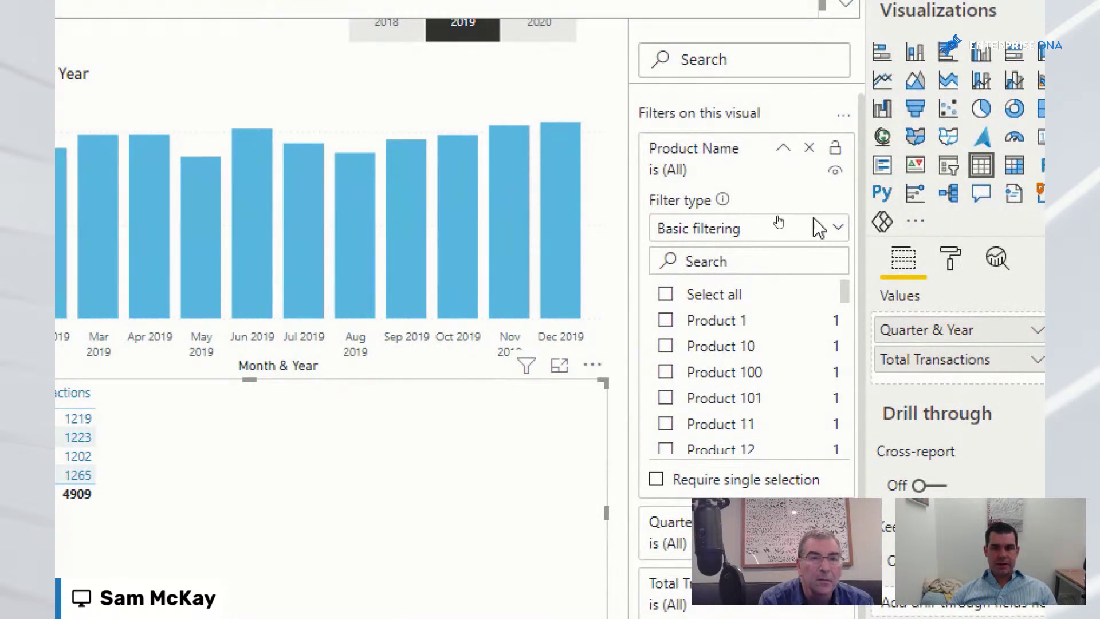
Set the Product Name filter to Top N, showing the top 5 by Total Transactions, and apply it.
left_click(842, 228)
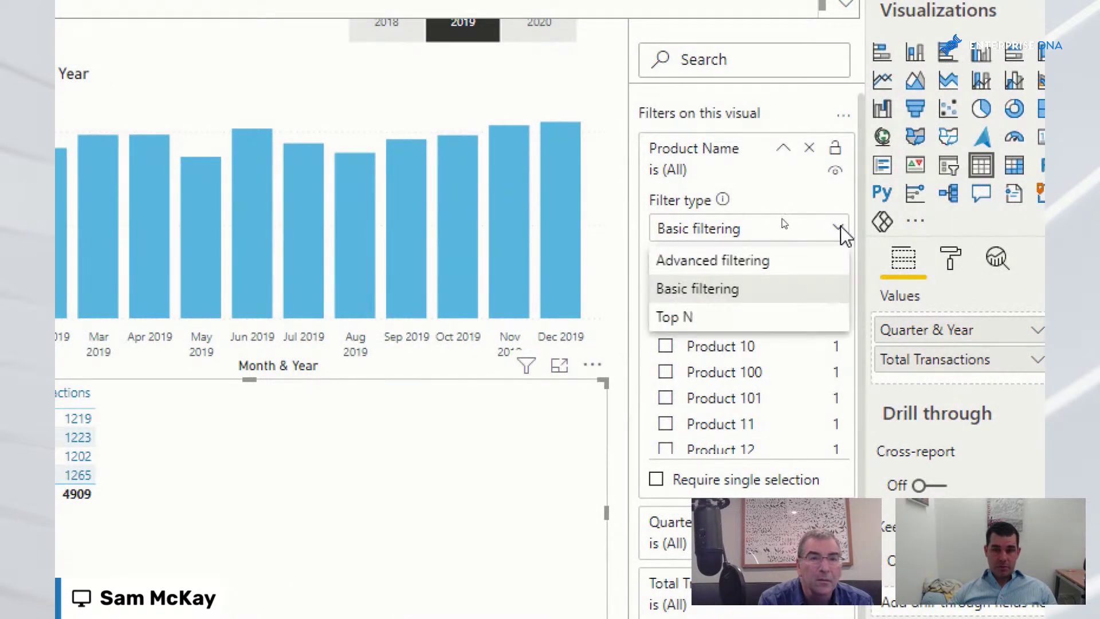
left_click(727, 321)
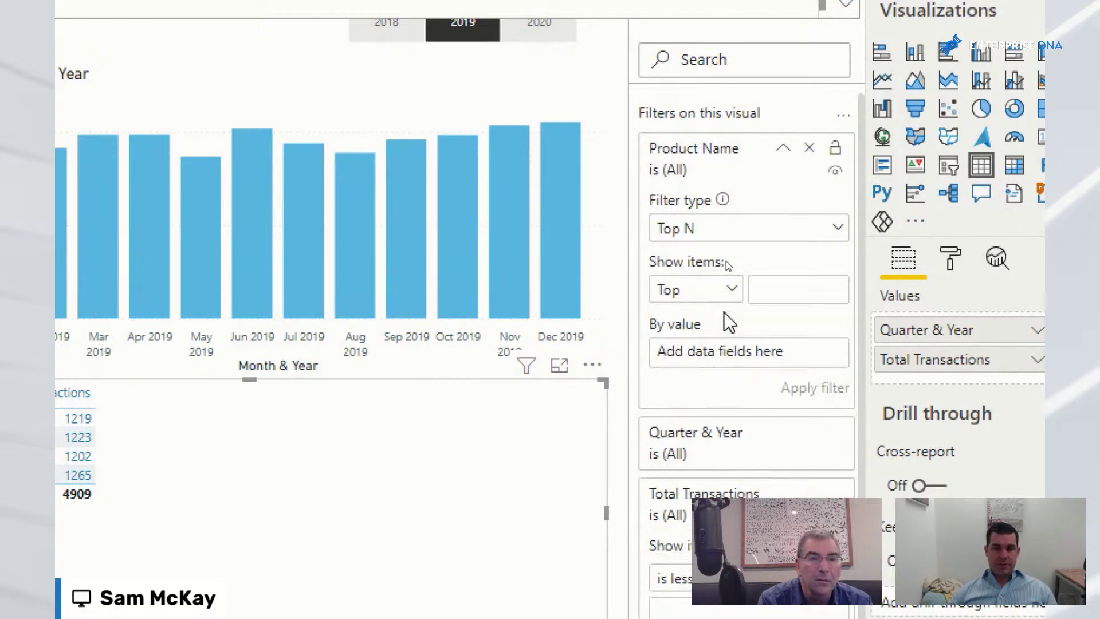
left_click(782, 291)
type("5")
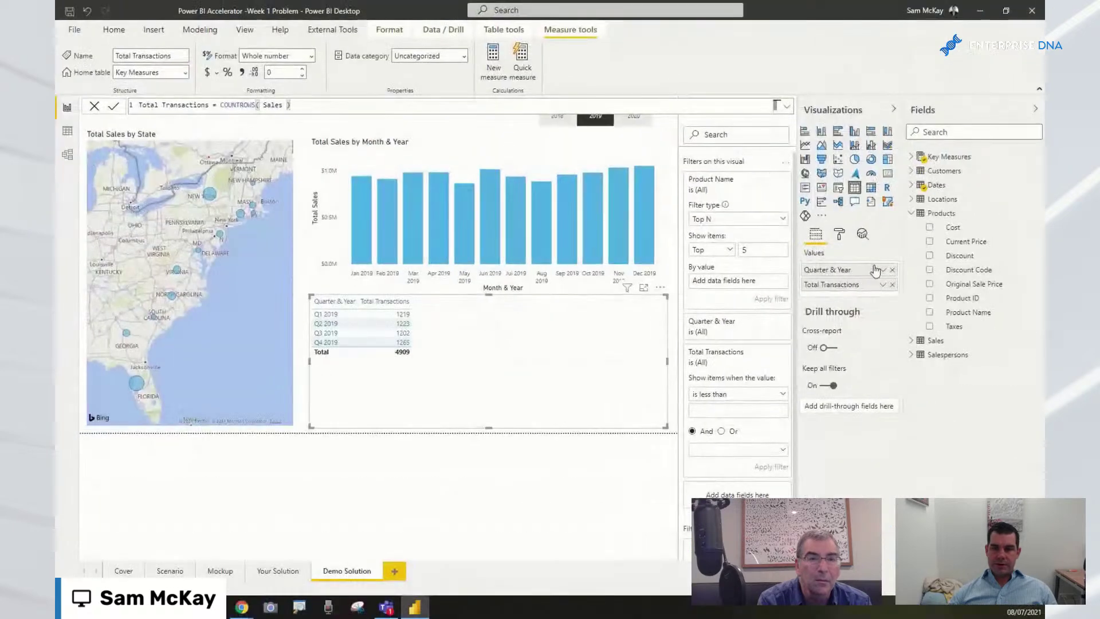
left_click(912, 160)
left_click_drag(943, 228, 716, 288)
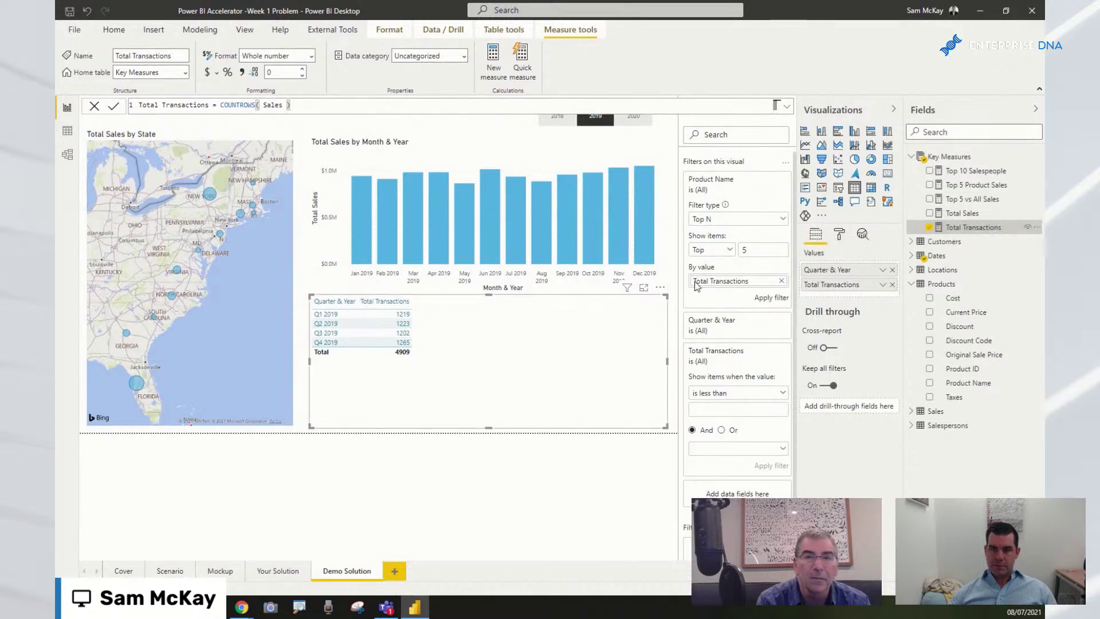
left_click(768, 299)
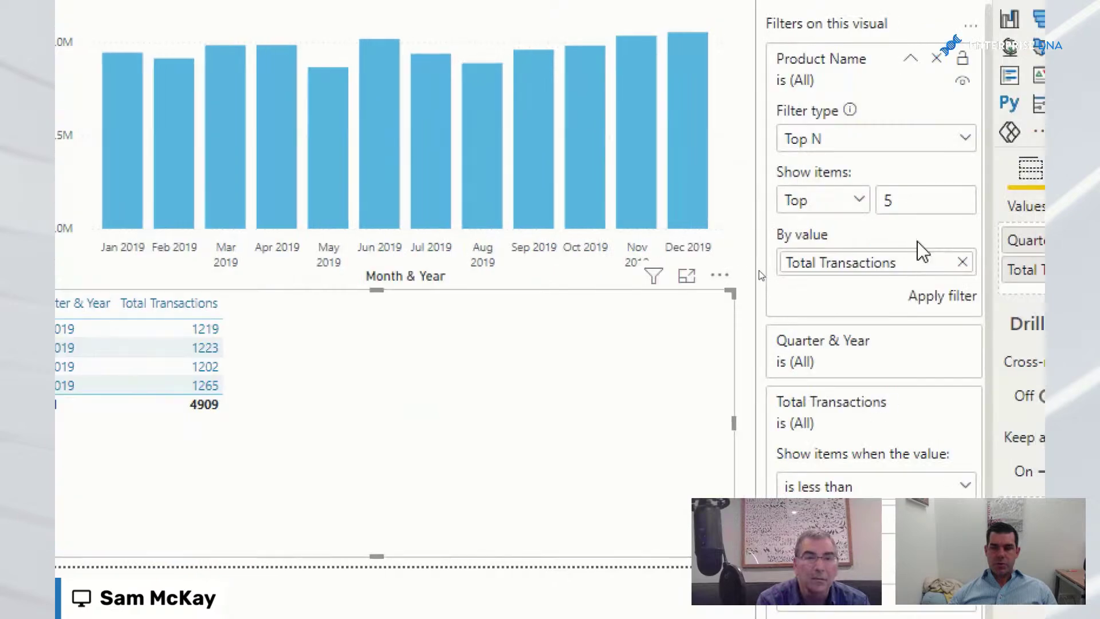
left_click(930, 298)
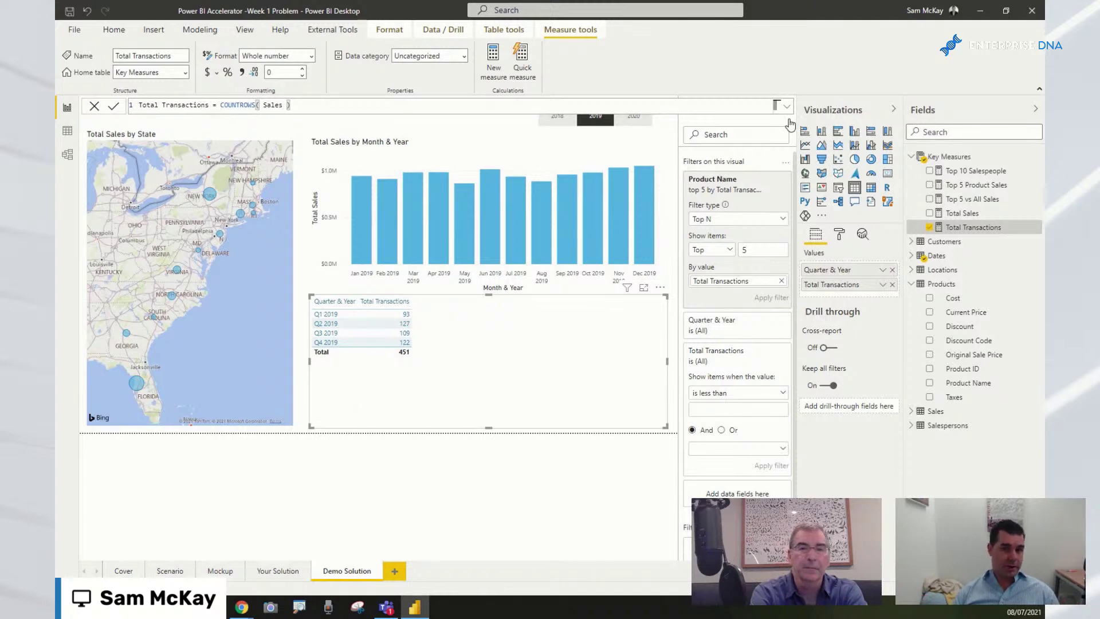
Rename the Total Transactions column of the quarterly table to Top 5 Products for this visual.
double_click(846, 285)
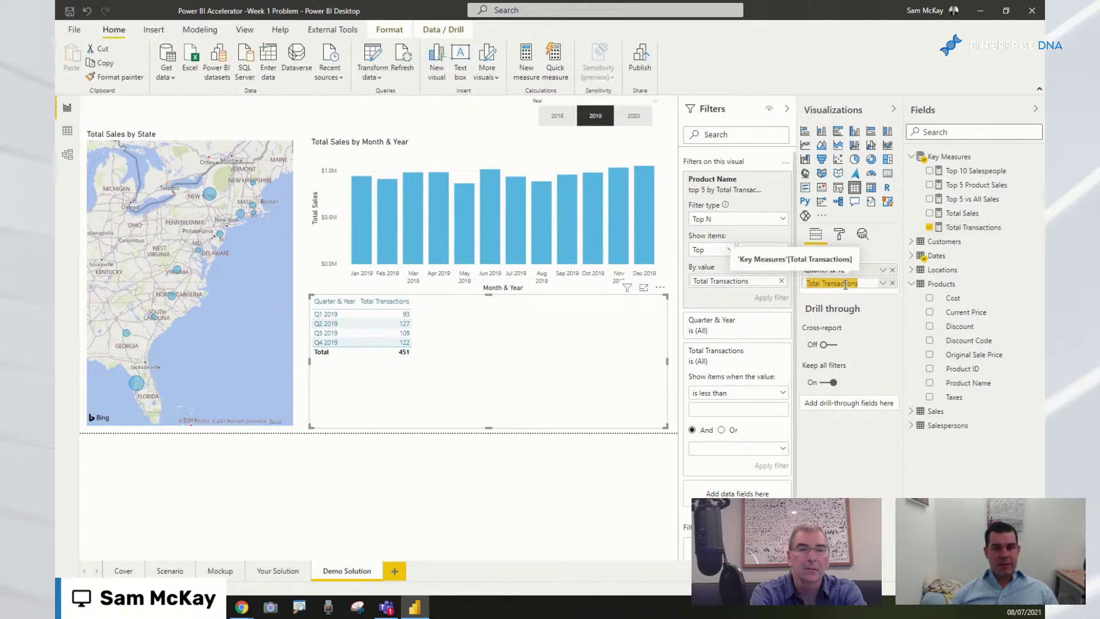
key("ctrl+1")
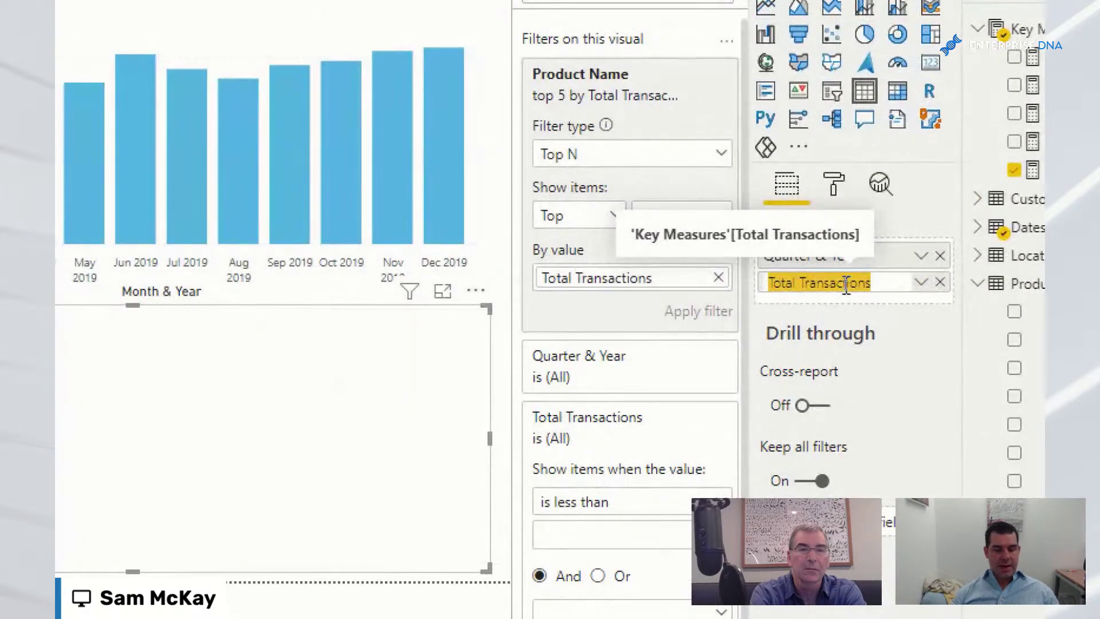
type("Top")
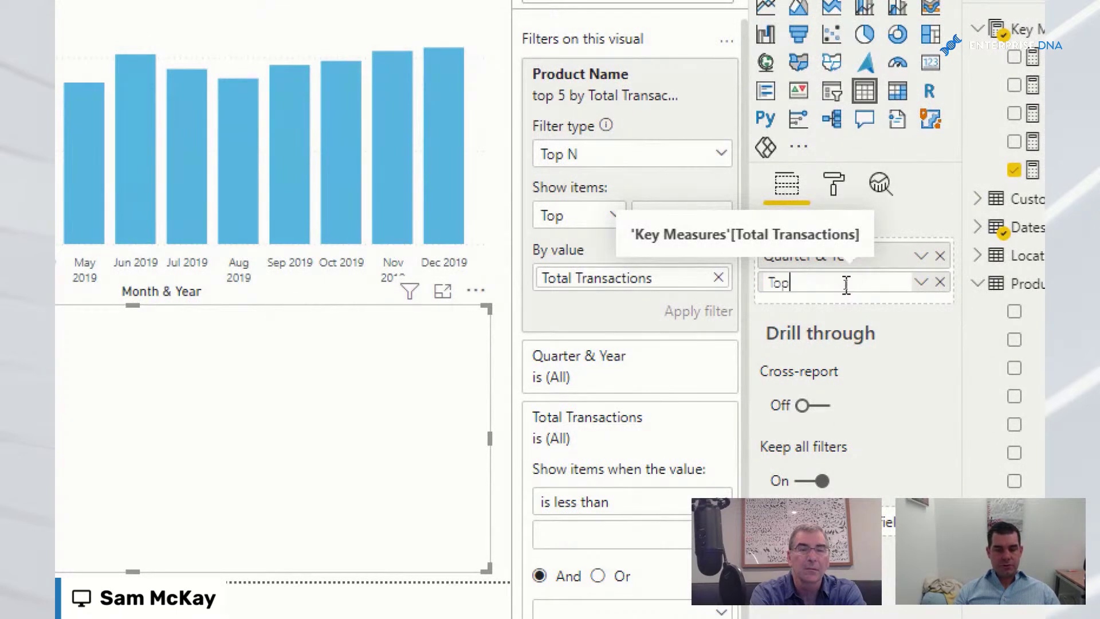
type(" 5 Products")
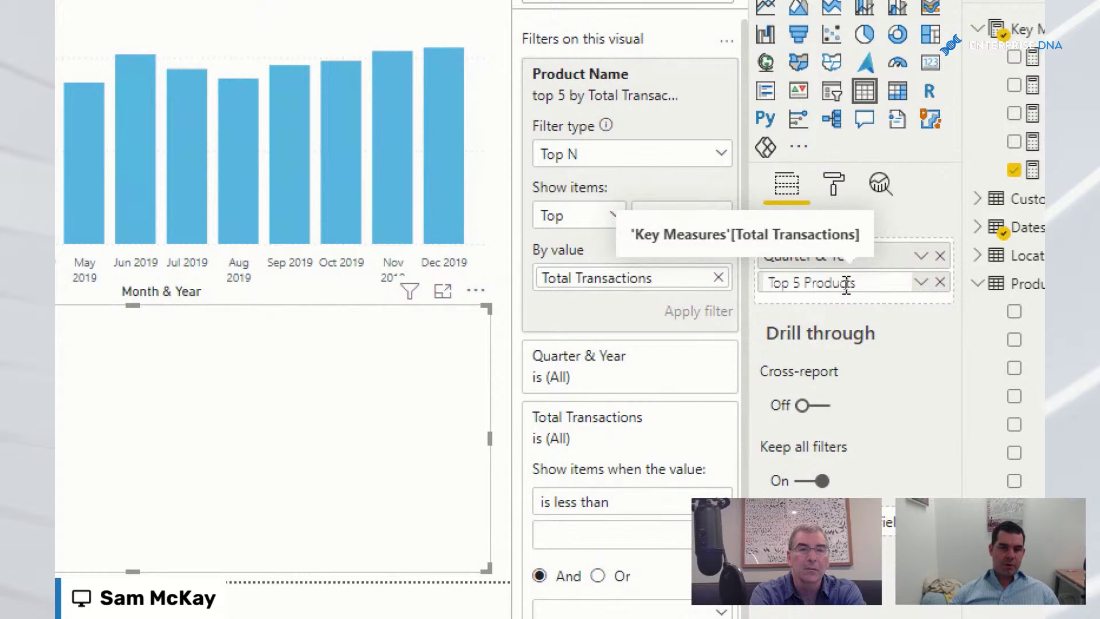
key("Return")
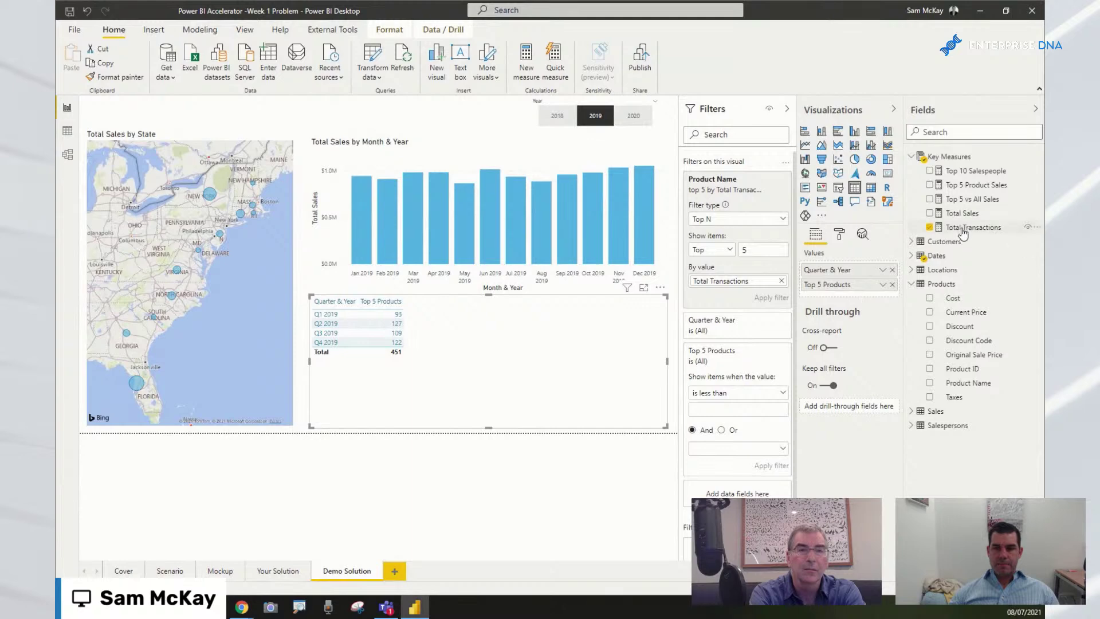
Add the Total Transactions measure to the quarterly table a second time and collapse the Product Name filter.
left_click_drag(962, 232, 837, 297)
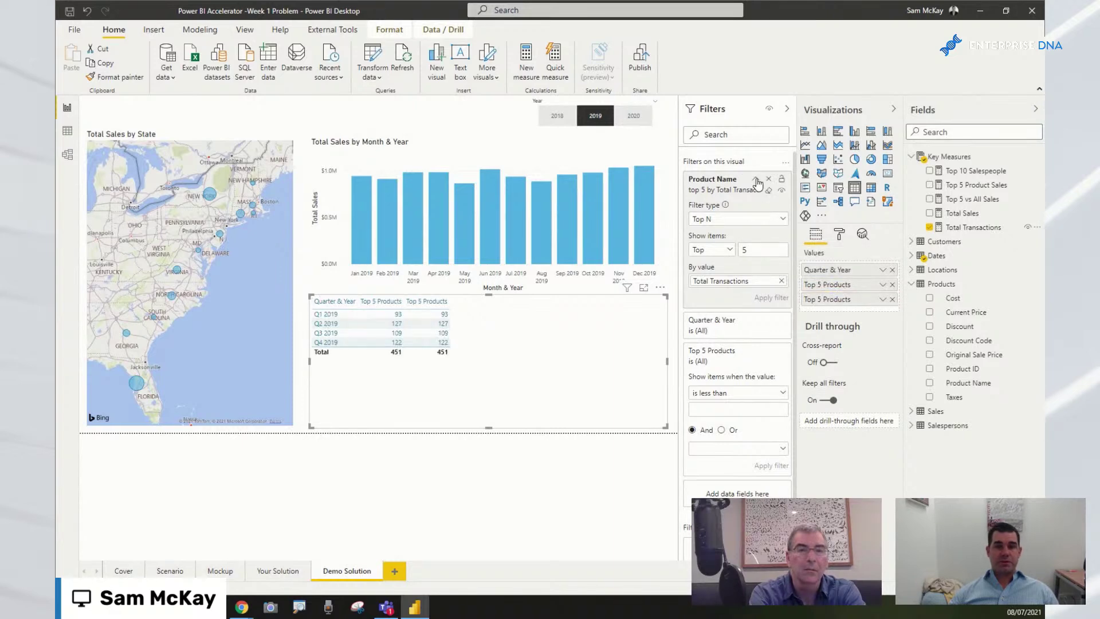
left_click(756, 179)
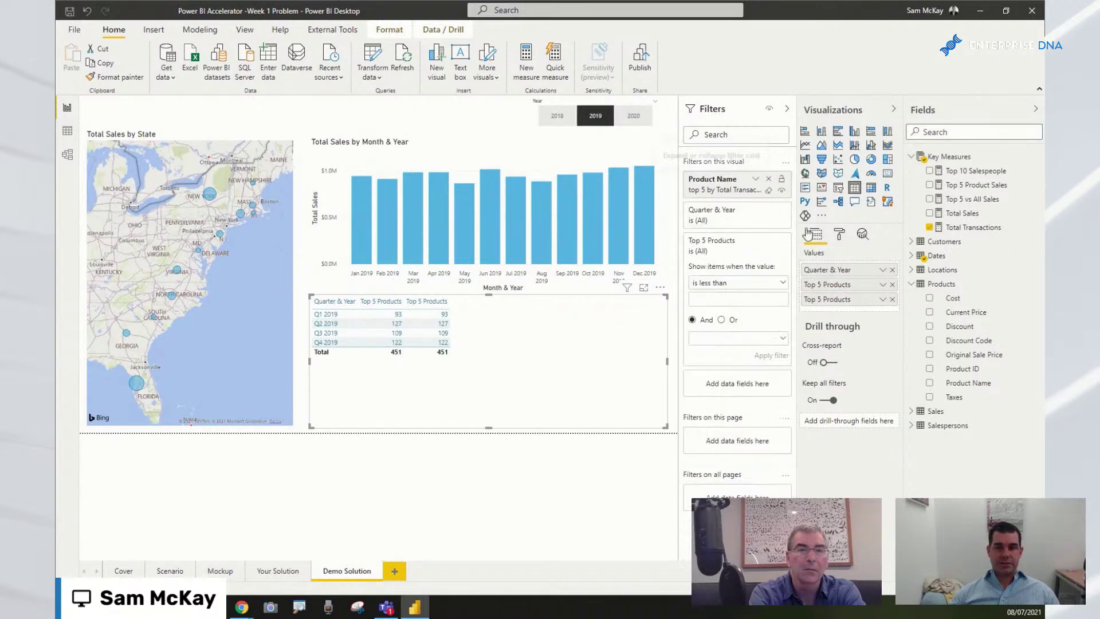
Remove the second Top 5 Products value from the quarterly table, convert it to a stacked bar chart and narrow it to half the row.
left_click(892, 299)
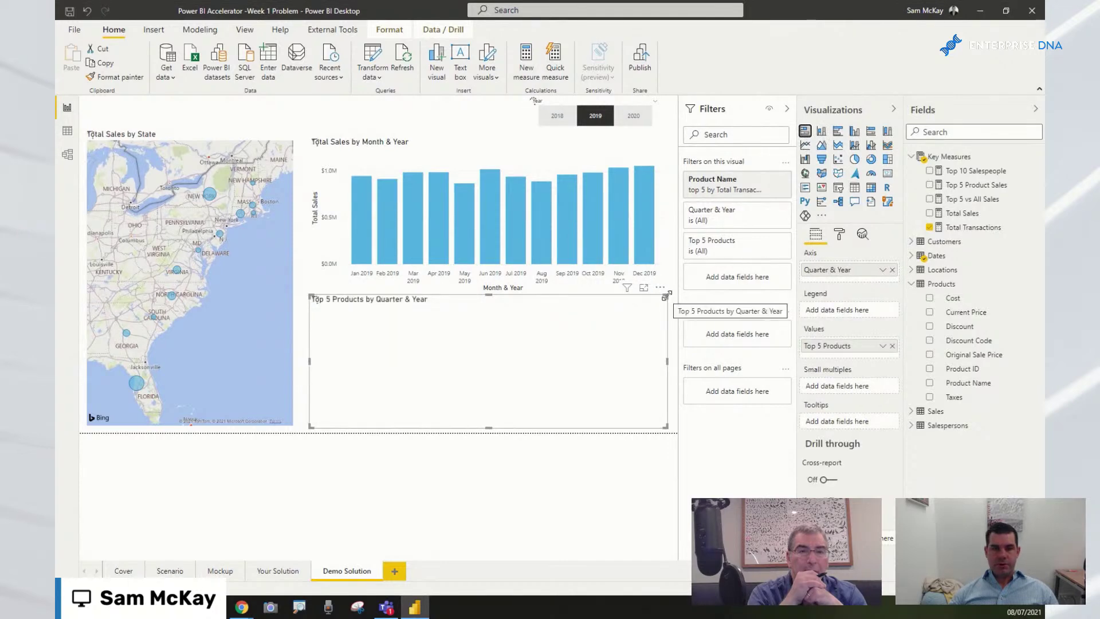
left_click_drag(665, 295, 480, 306)
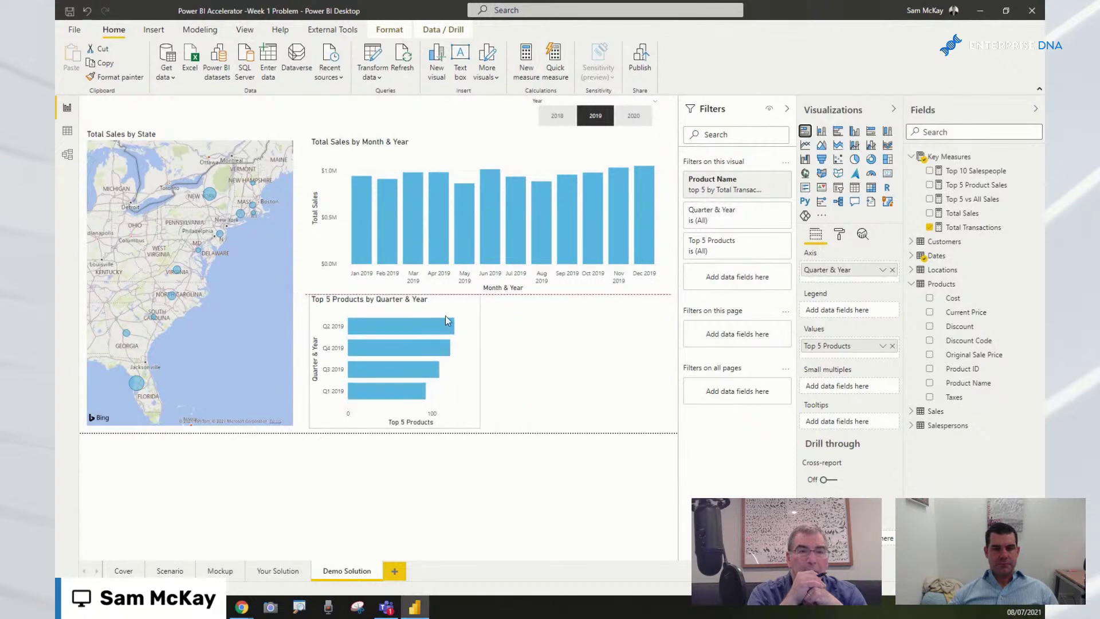
Check the Week 1 brief and report mockup in the Chrome forum post and return to Power BI.
mouse_move(240, 610)
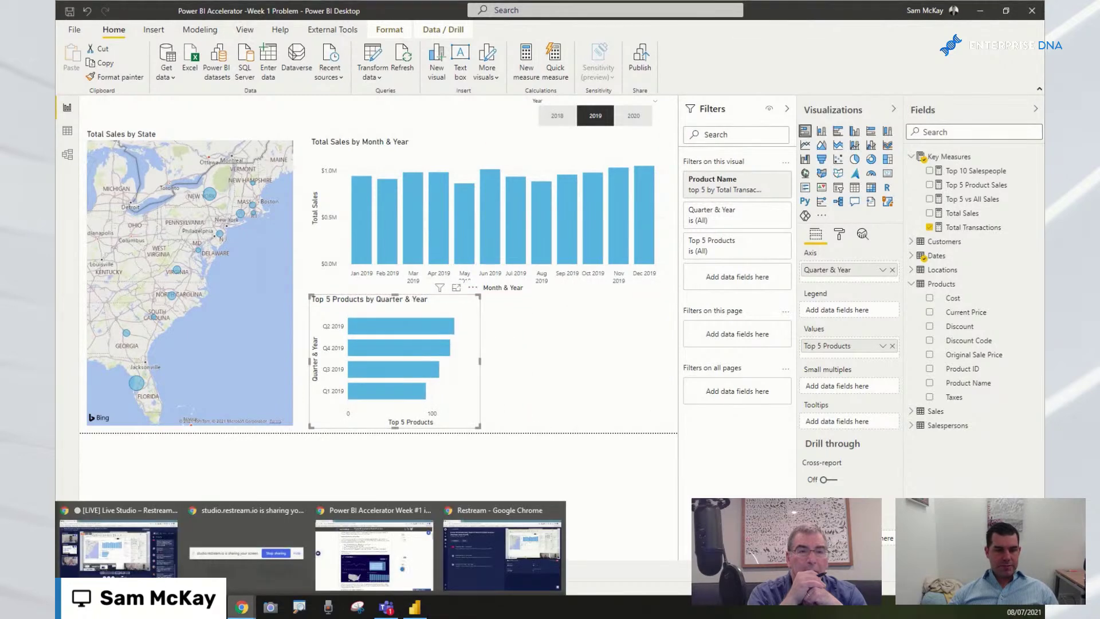
left_click(351, 547)
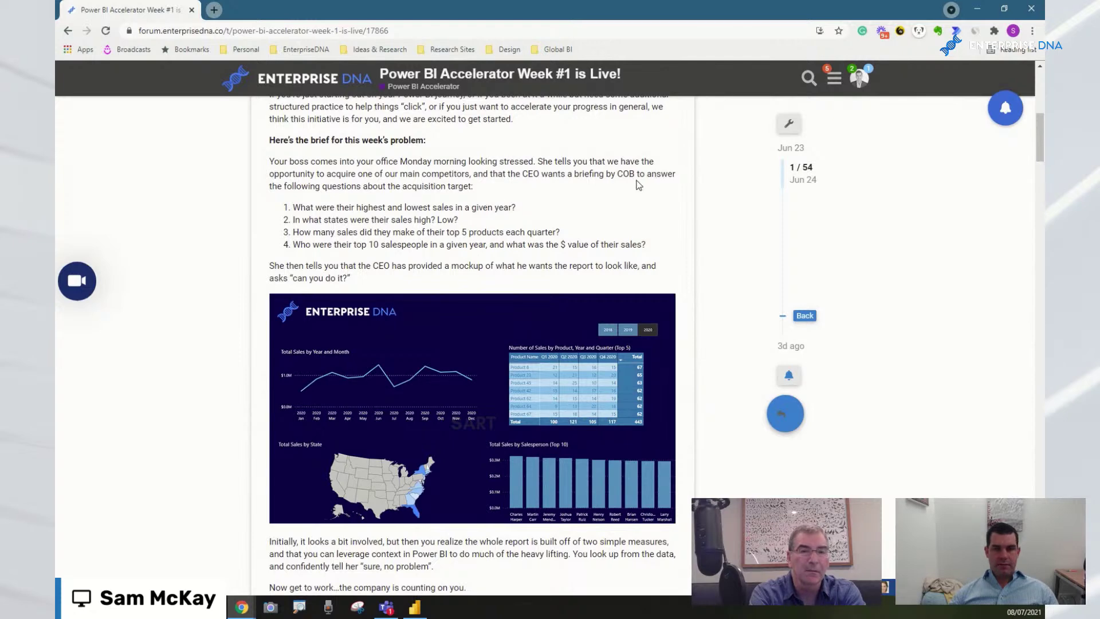
key("alt+Tab")
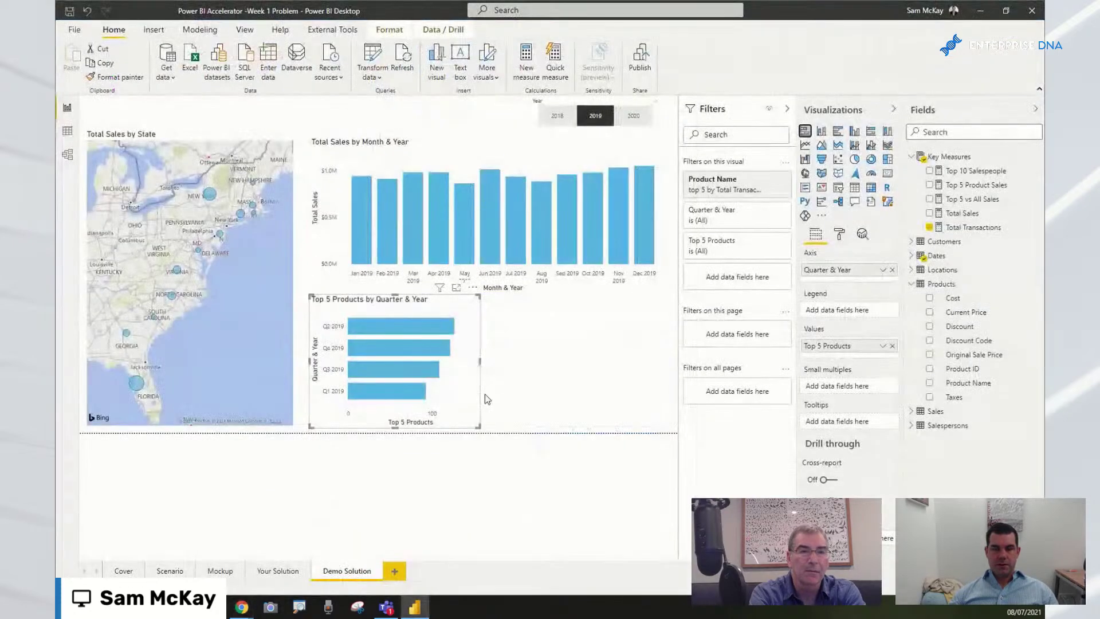
Create a table beside the quarterly chart with Customer Name from Customers and the Total Sales measure.
key("Escape")
left_click(912, 241)
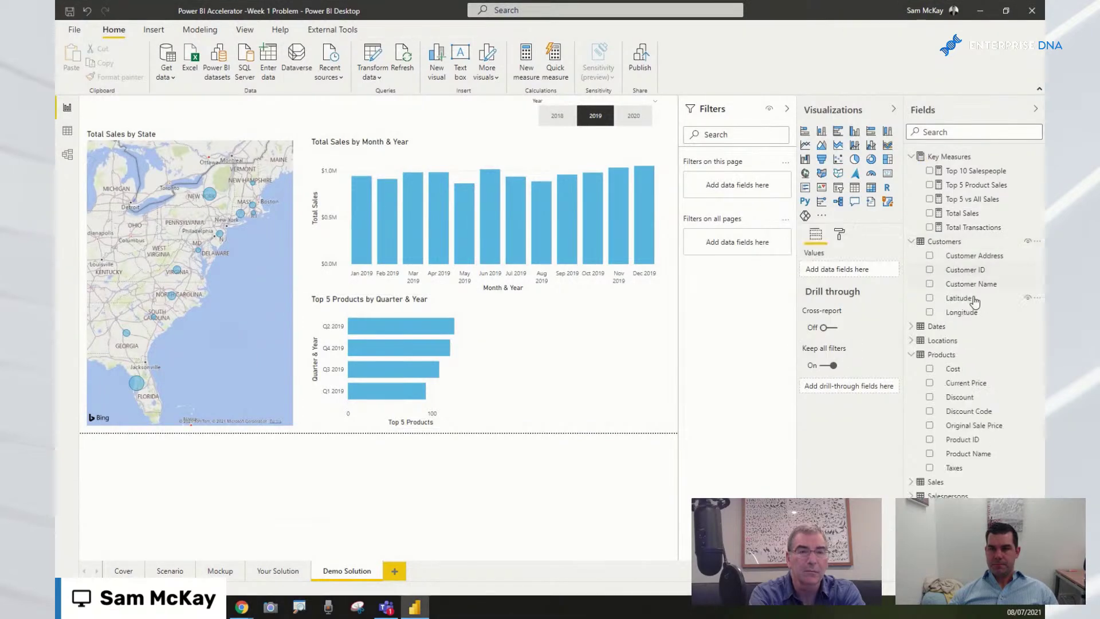
left_click_drag(971, 284, 568, 359)
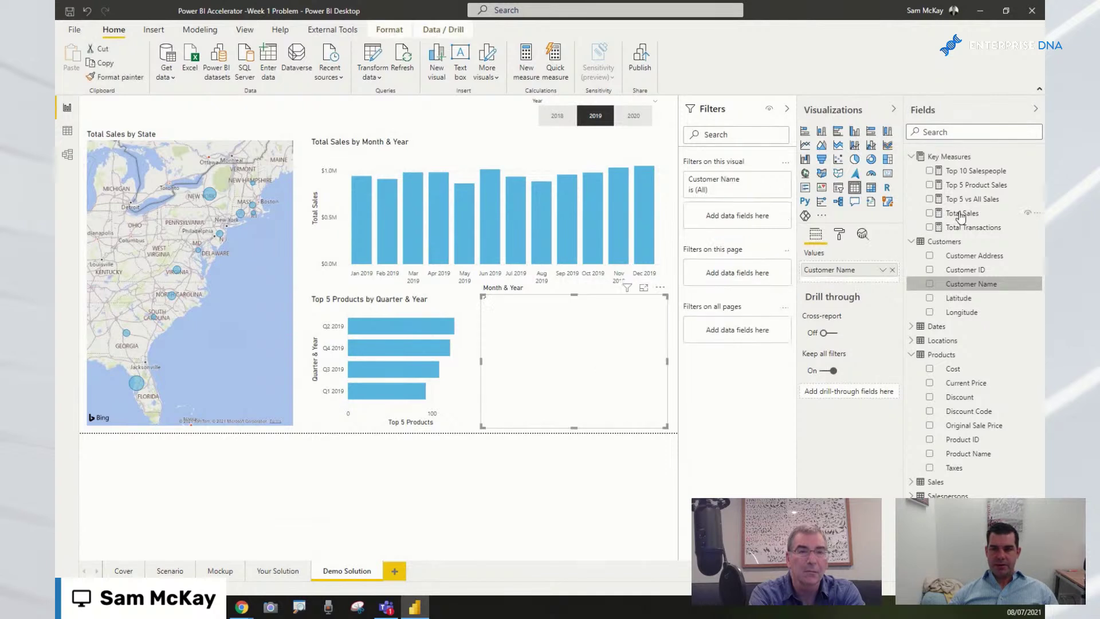
left_click_drag(961, 217, 841, 278)
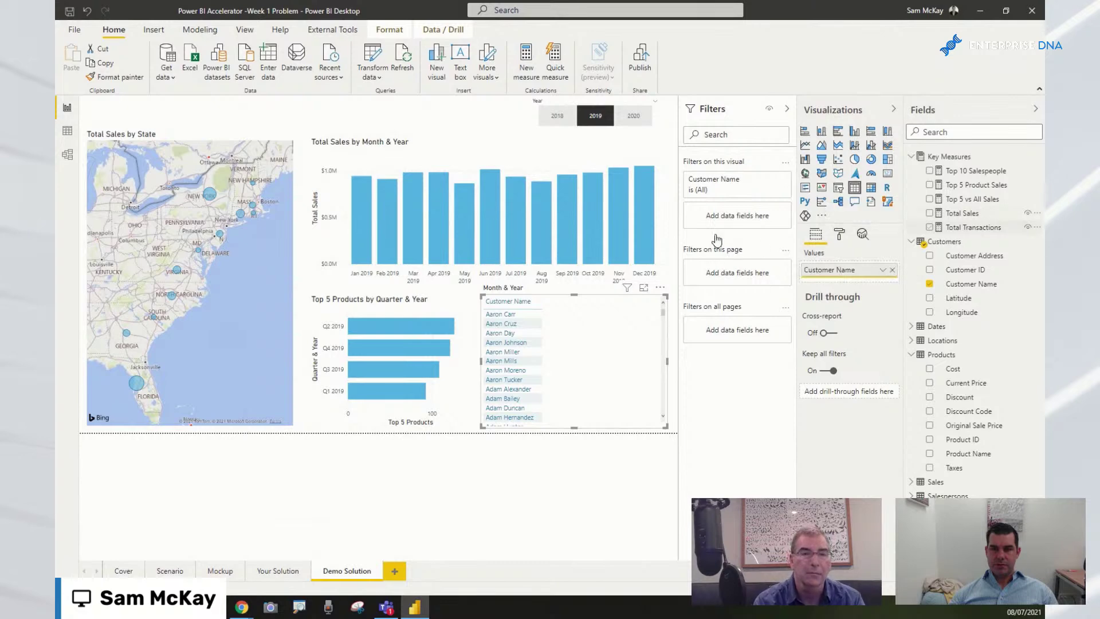
Filter Customer Name to the Top N 10 by Total Sales, apply it and convert the customer table to a stacked bar chart.
left_click(755, 193)
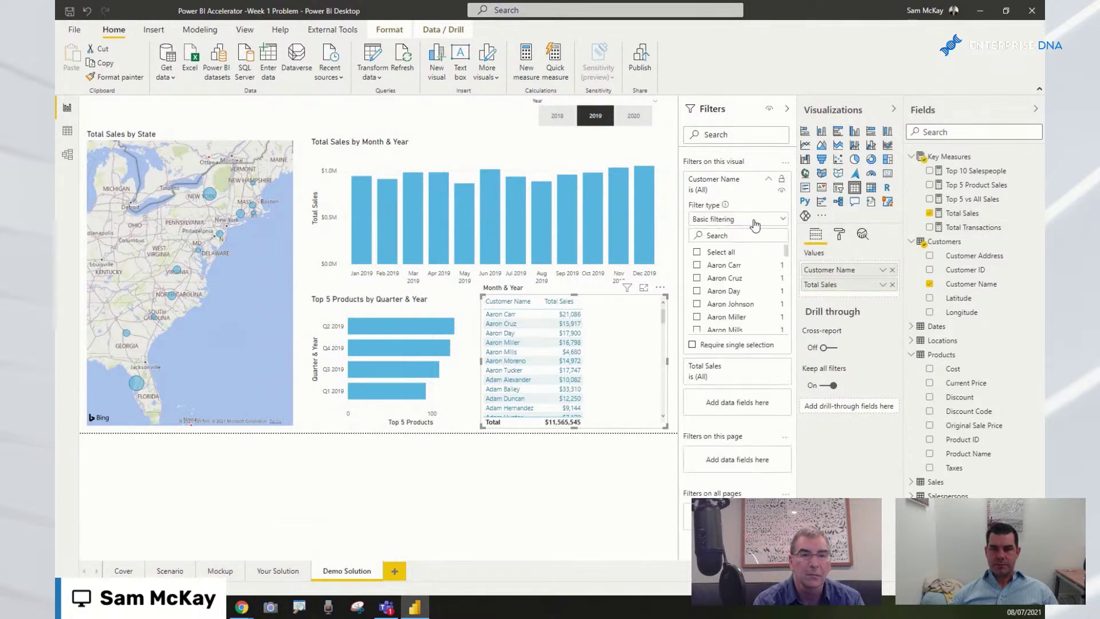
left_click(783, 219)
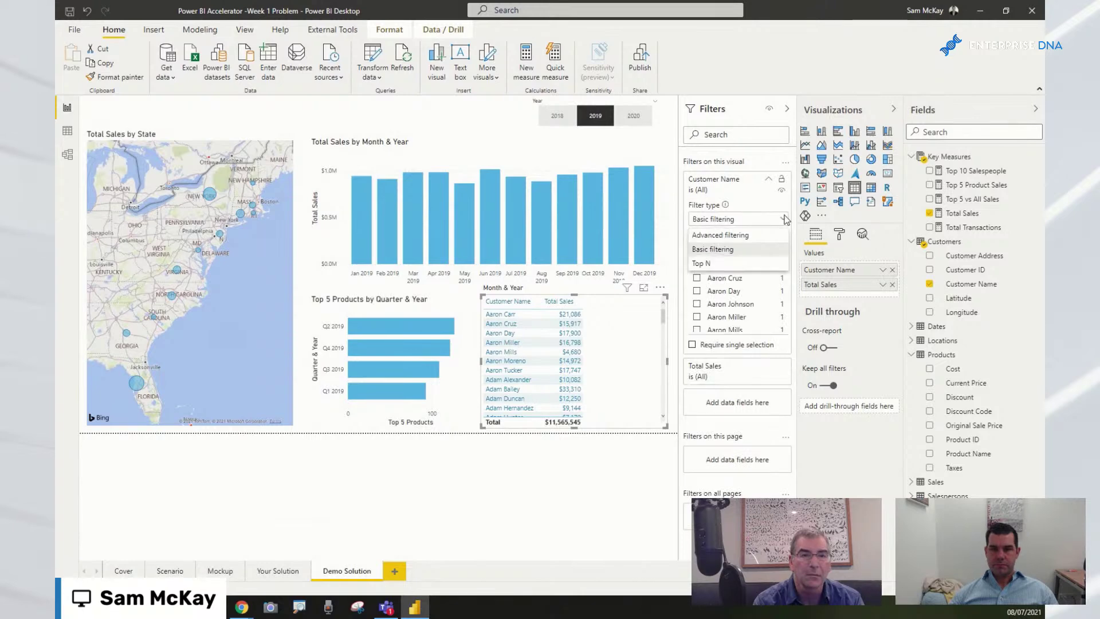
left_click(731, 262)
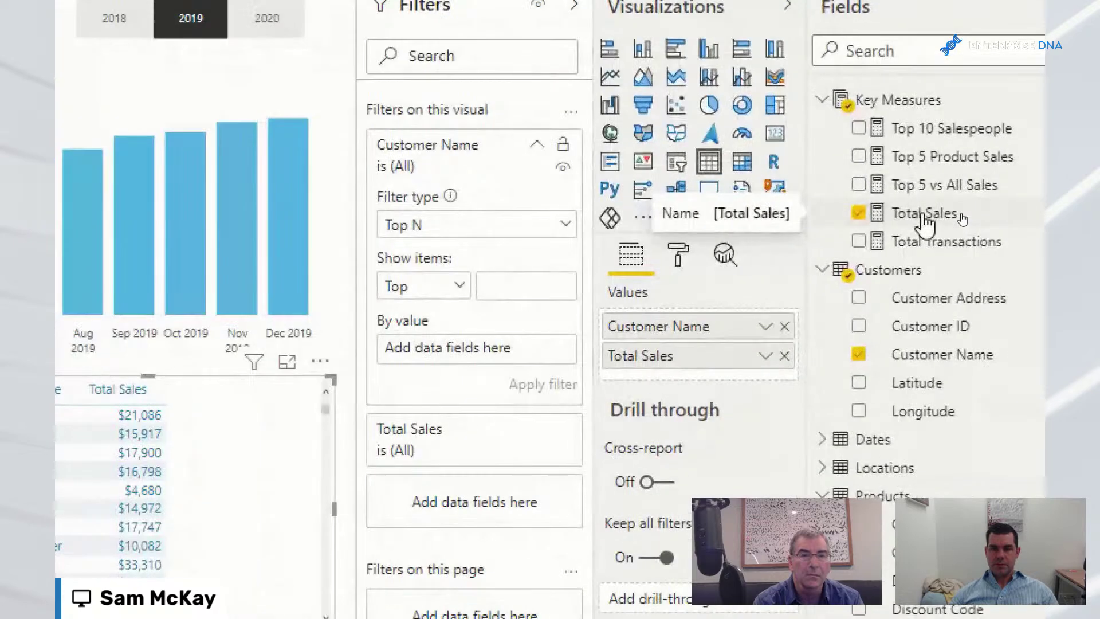
left_click_drag(962, 218, 638, 283)
left_click_drag(271, 348, 452, 345)
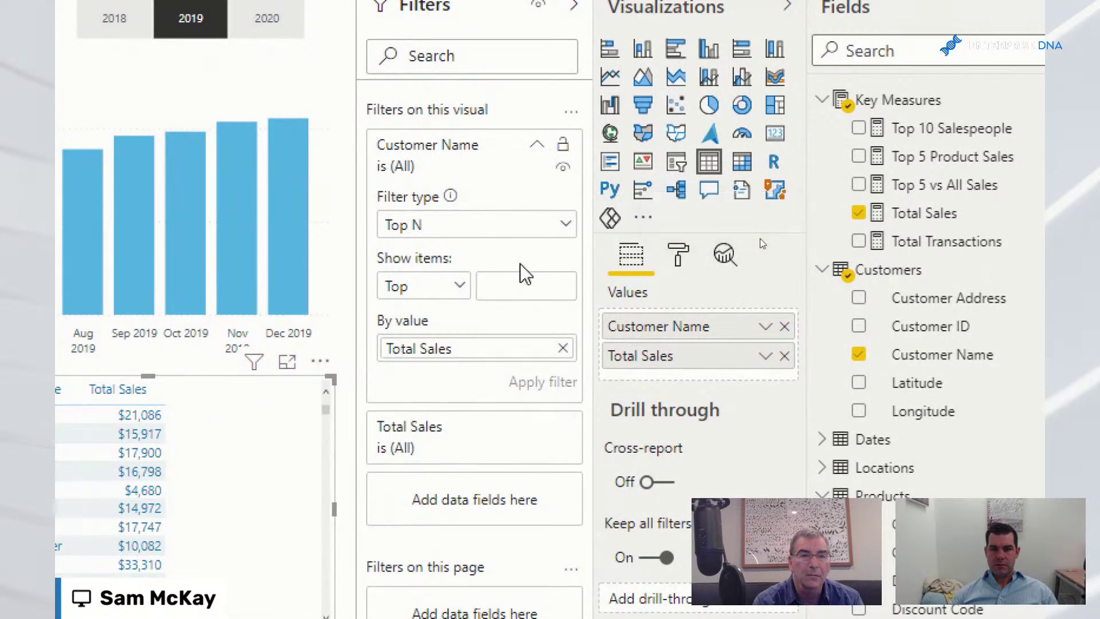
left_click(515, 287)
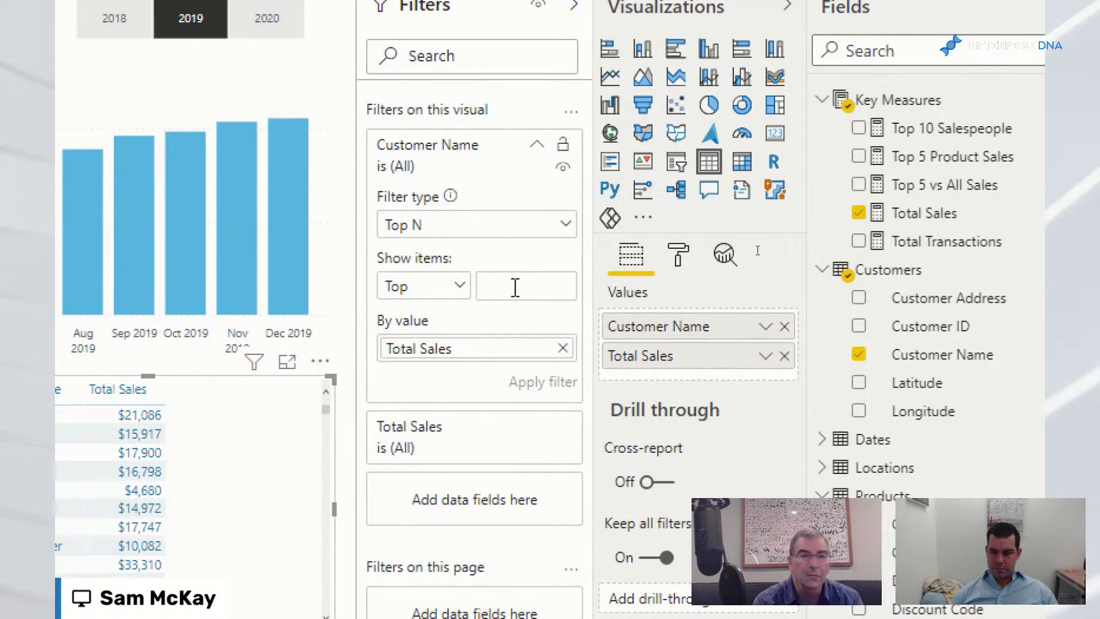
type("10")
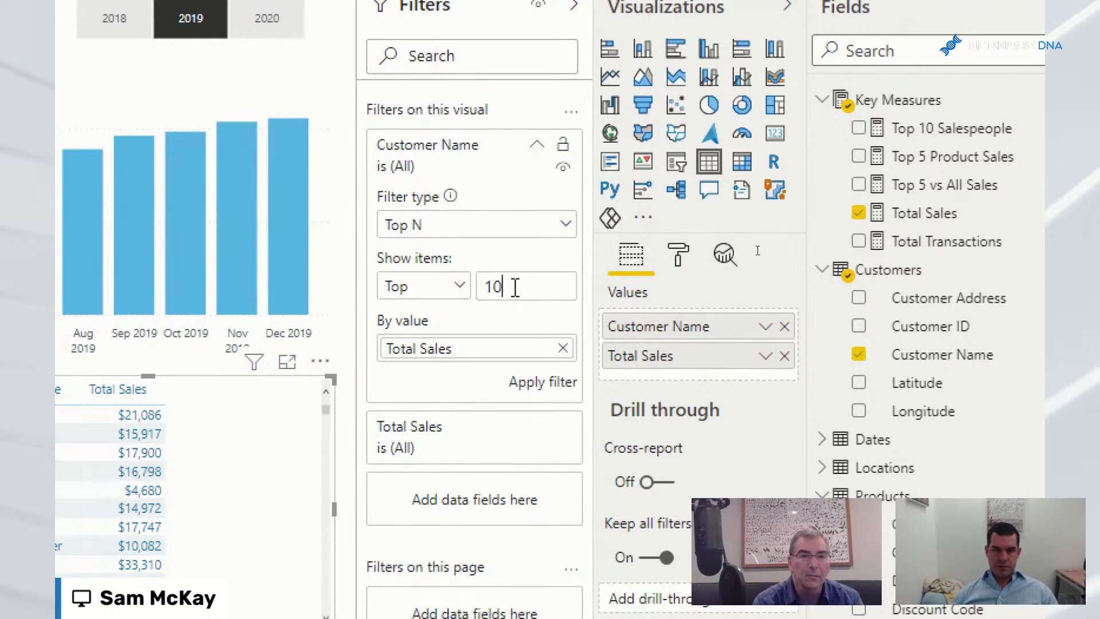
left_click(534, 383)
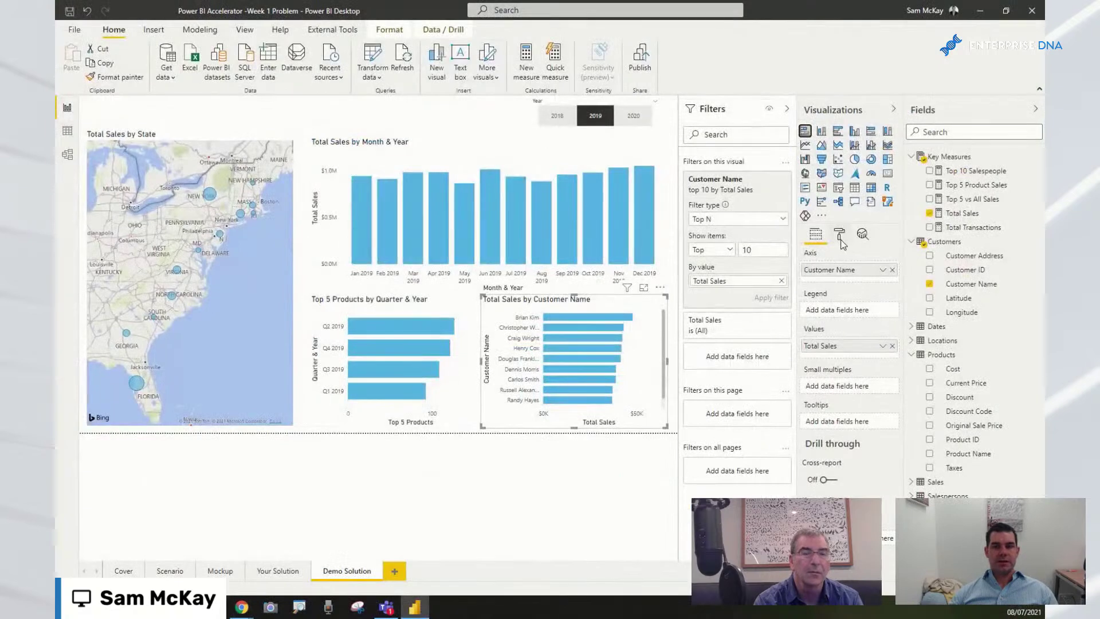
Change the customer chart's title text to Total Sales by Customer Name (Top 10).
left_click(839, 234)
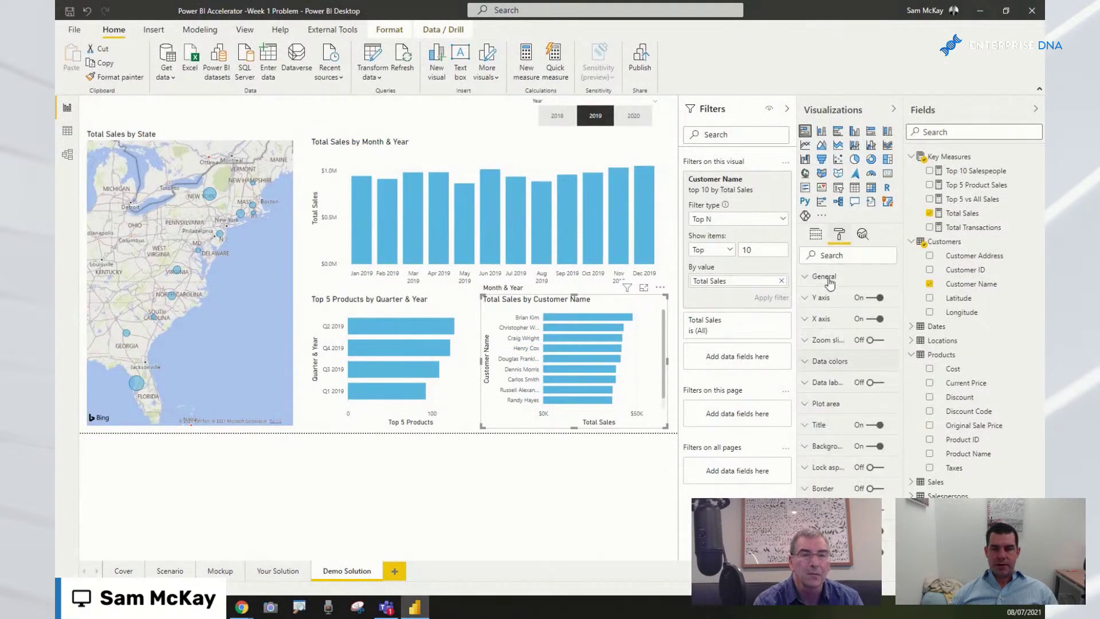
left_click(819, 430)
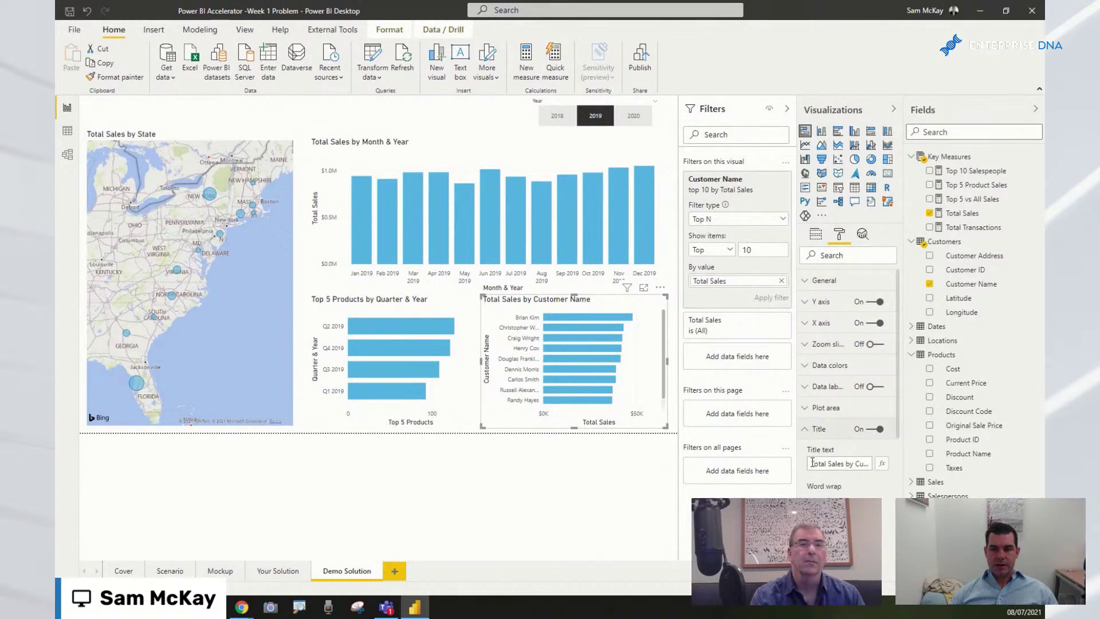
left_click(814, 464)
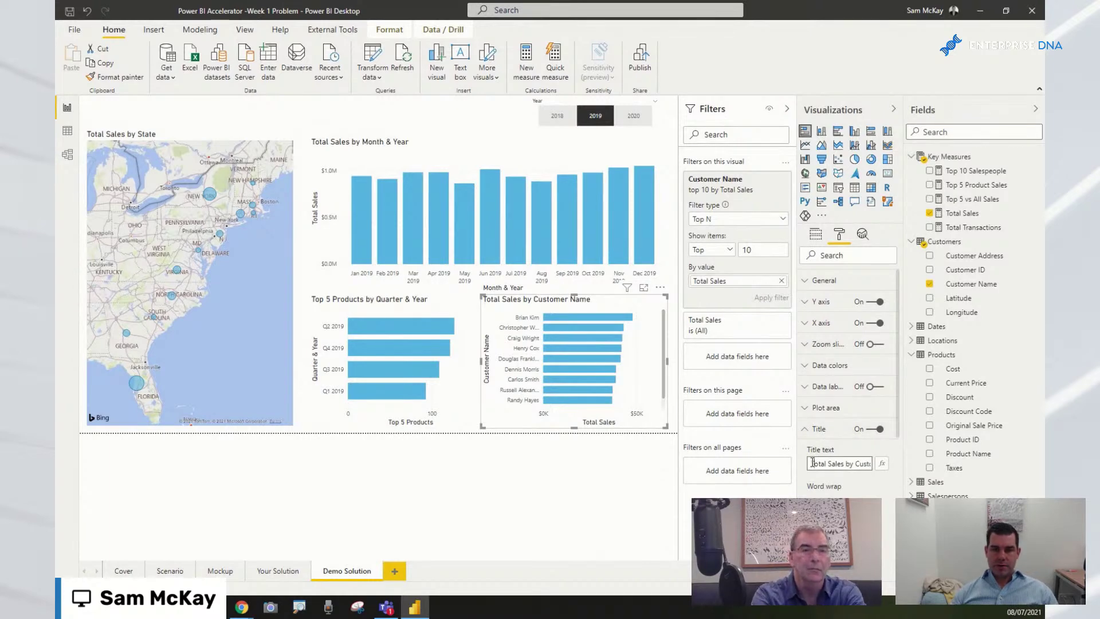
key("End")
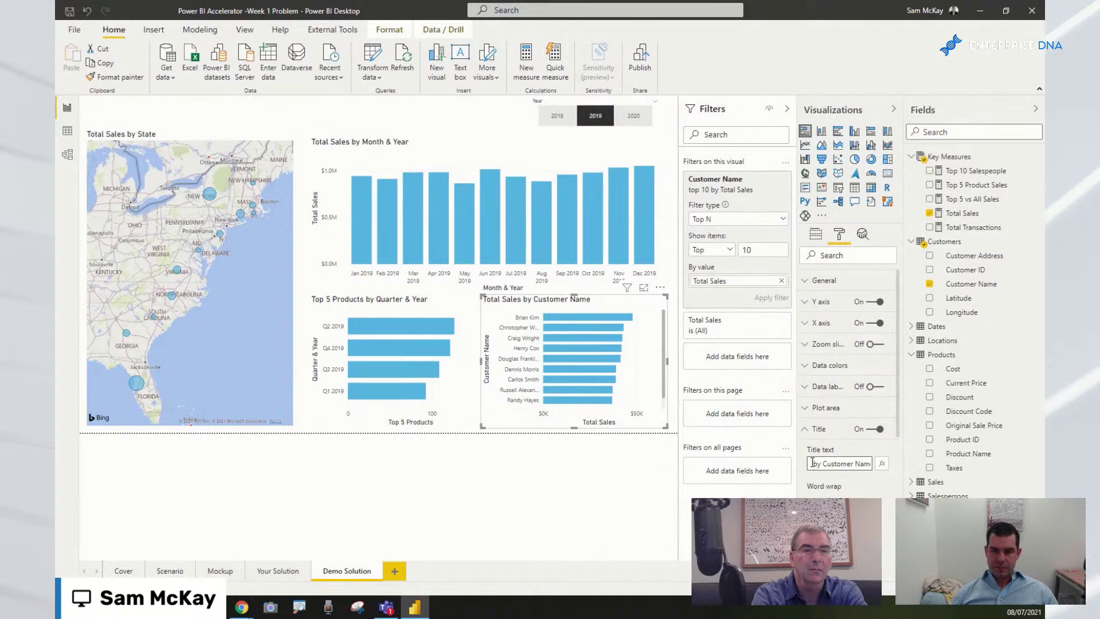
type("(T")
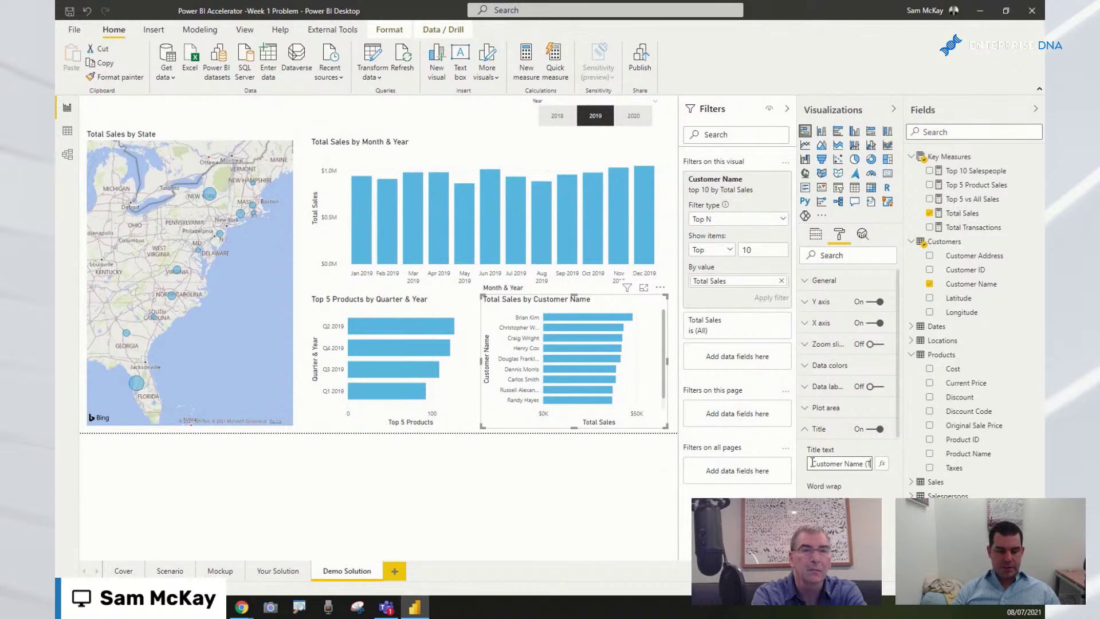
type("op 10)")
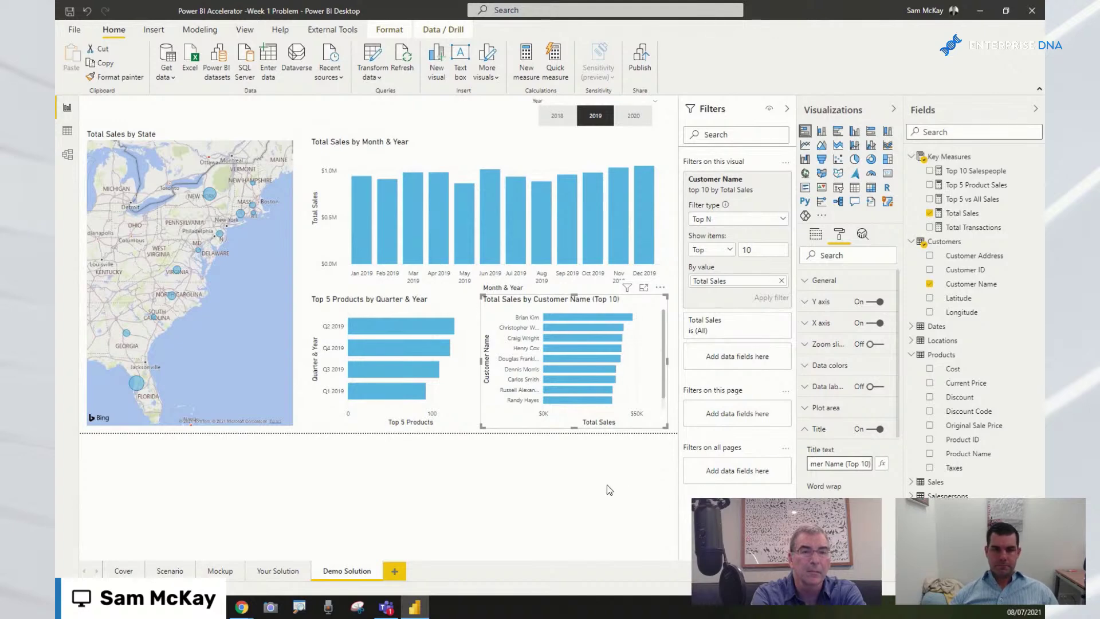
left_click(581, 471)
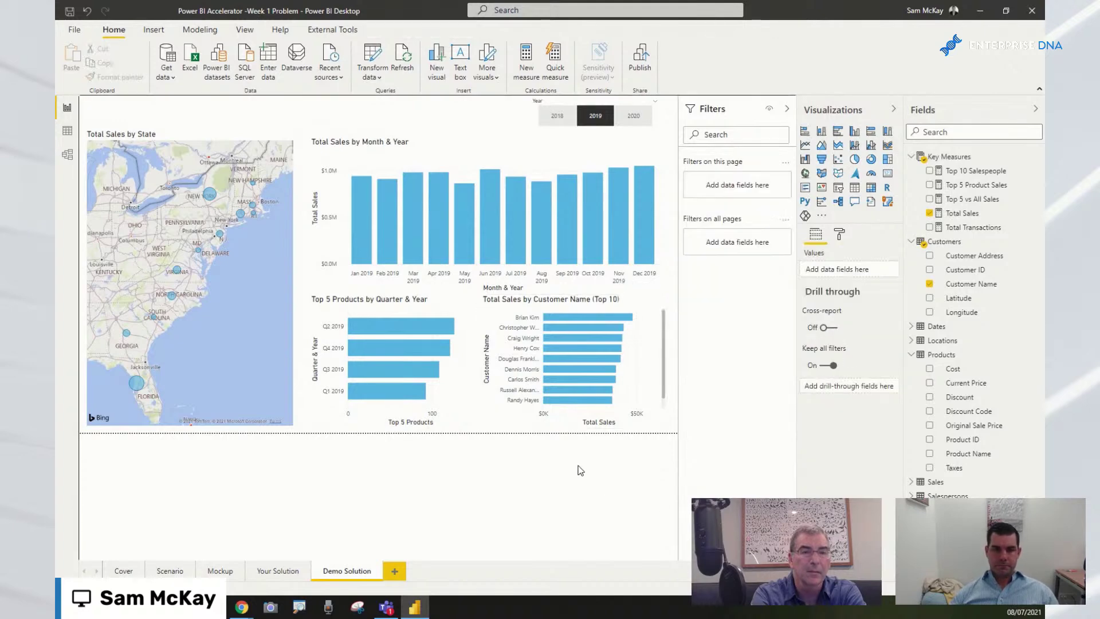
Shift the customer bar chart slightly down and the quarterly bar chart slightly down and left on the page.
left_click(592, 306)
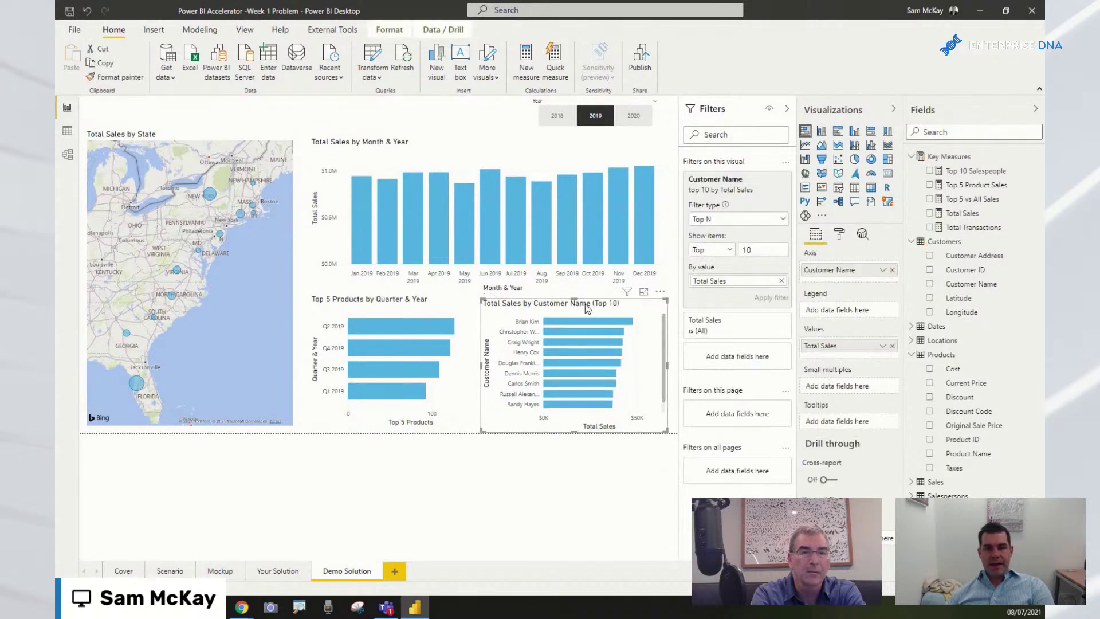
left_click(376, 317)
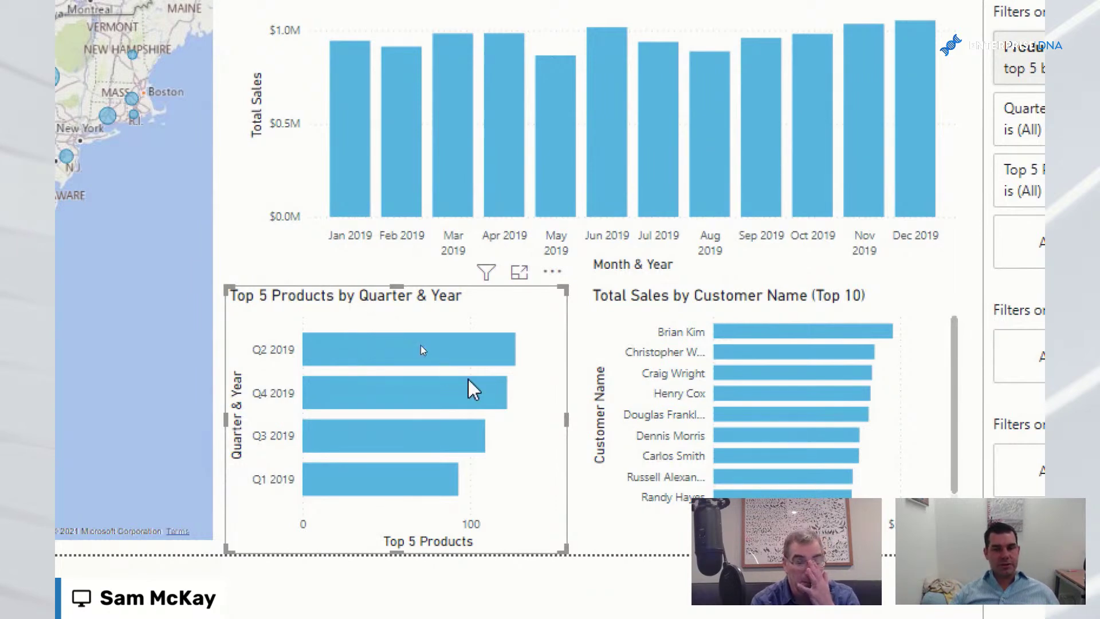
mouse_move(481, 361)
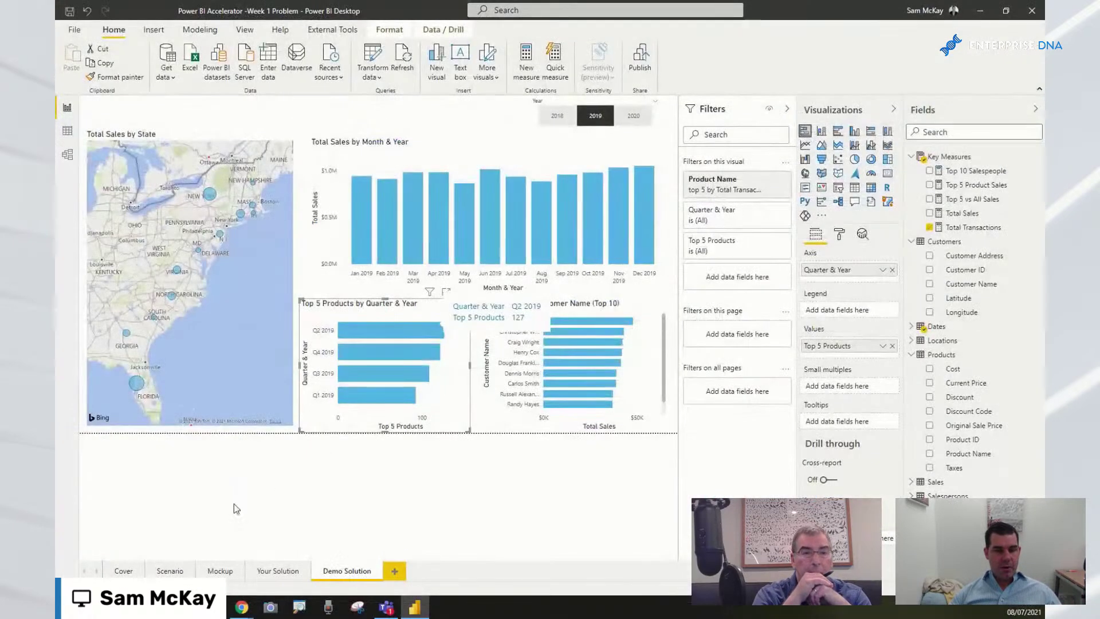
Open the Your Solution page, collapse the Filters pane and set the year slicer to 2019.
left_click(281, 571)
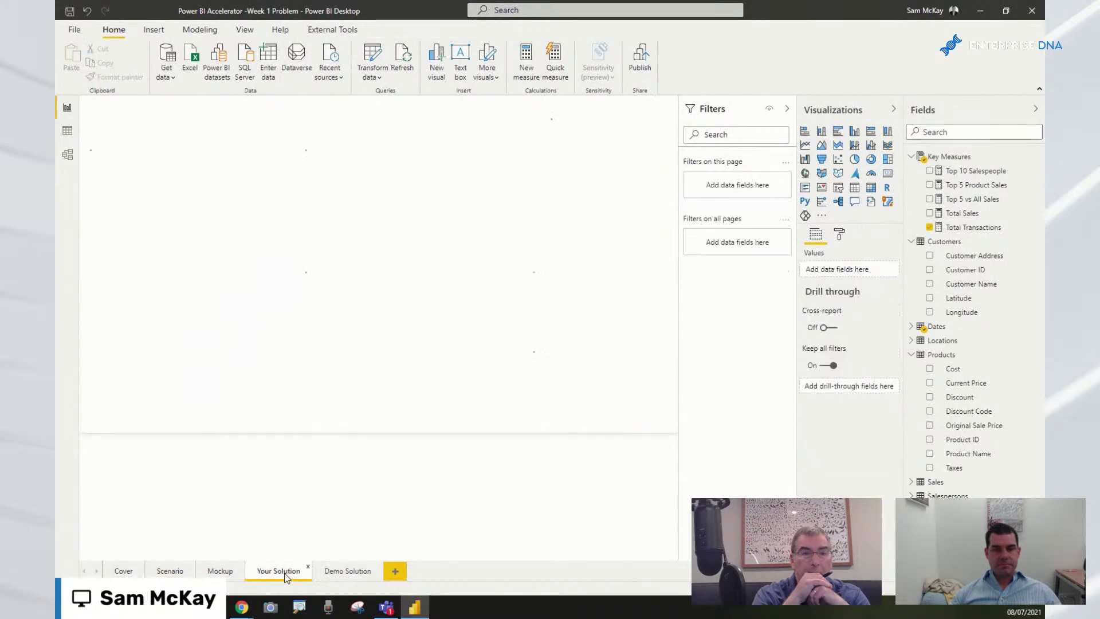
left_click(790, 110)
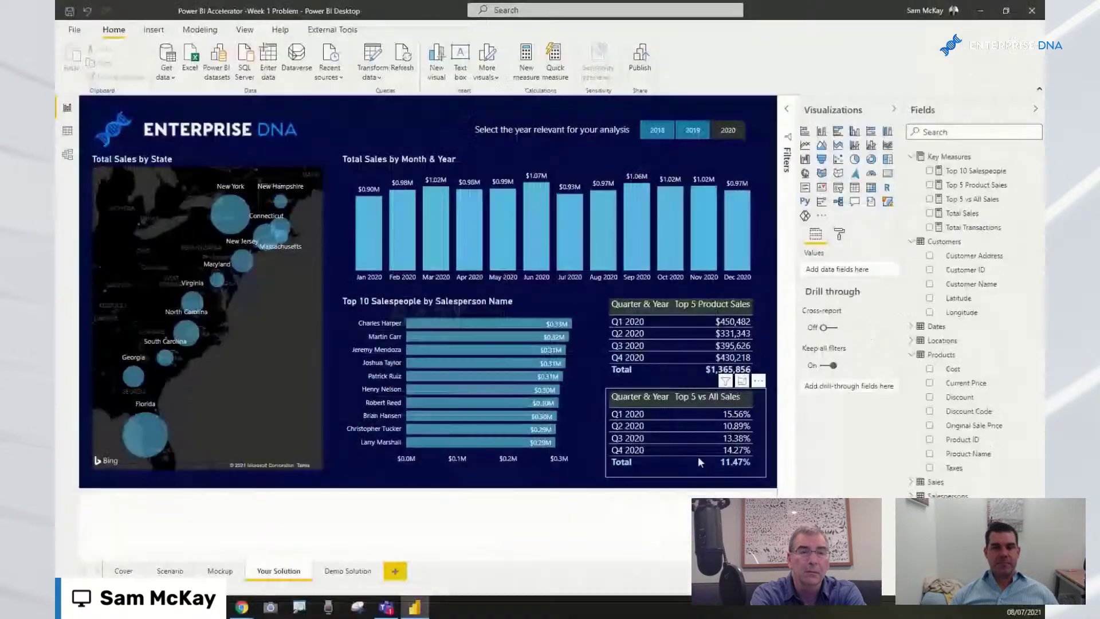
left_click(698, 136)
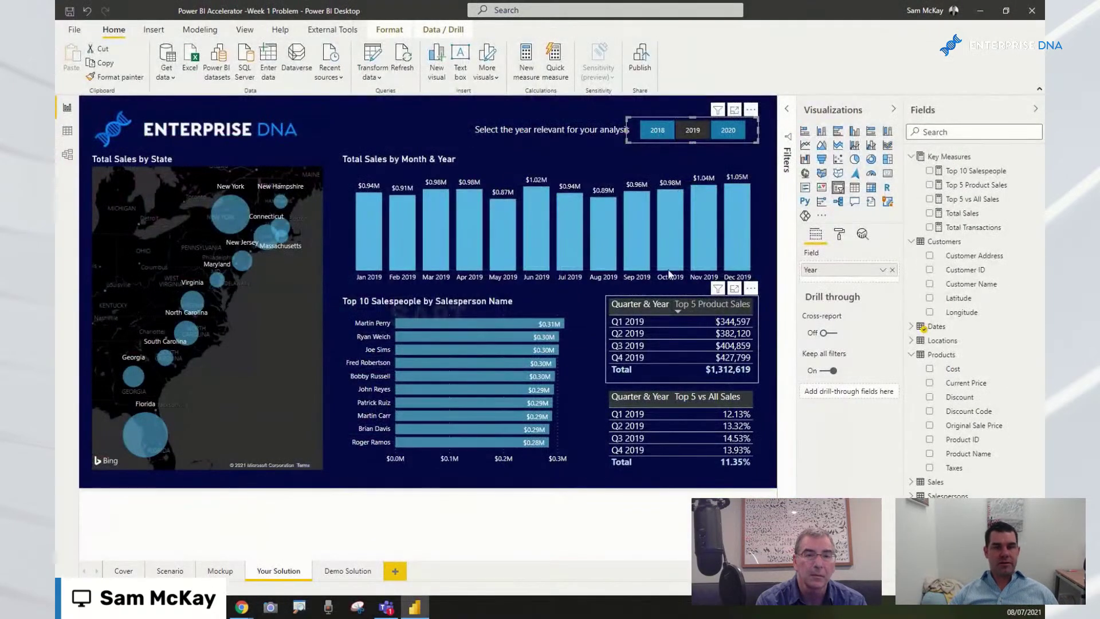
left_click(367, 128)
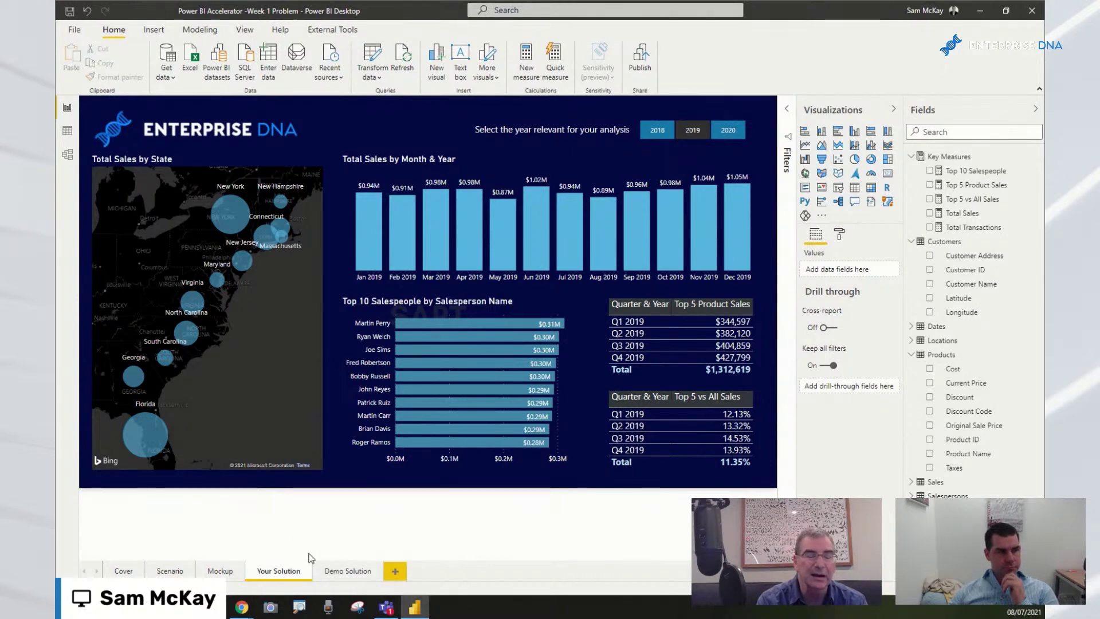
Collapse the Visualizations pane and examine the formulas of the Top 5 Product Sales and Total Sales measures.
left_click(897, 112)
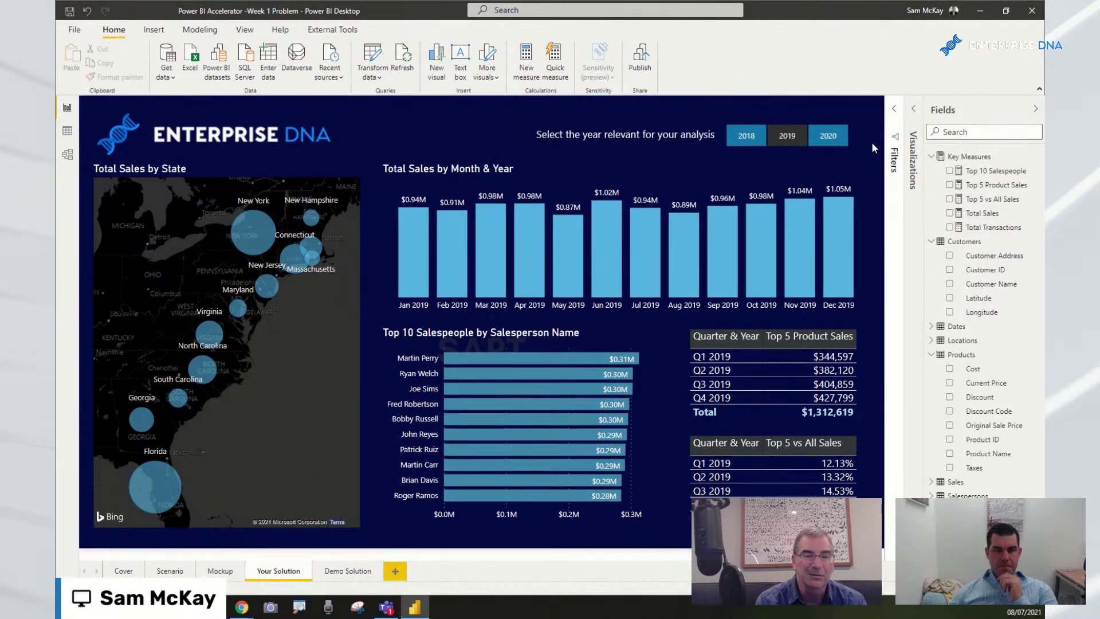
left_click(1001, 189)
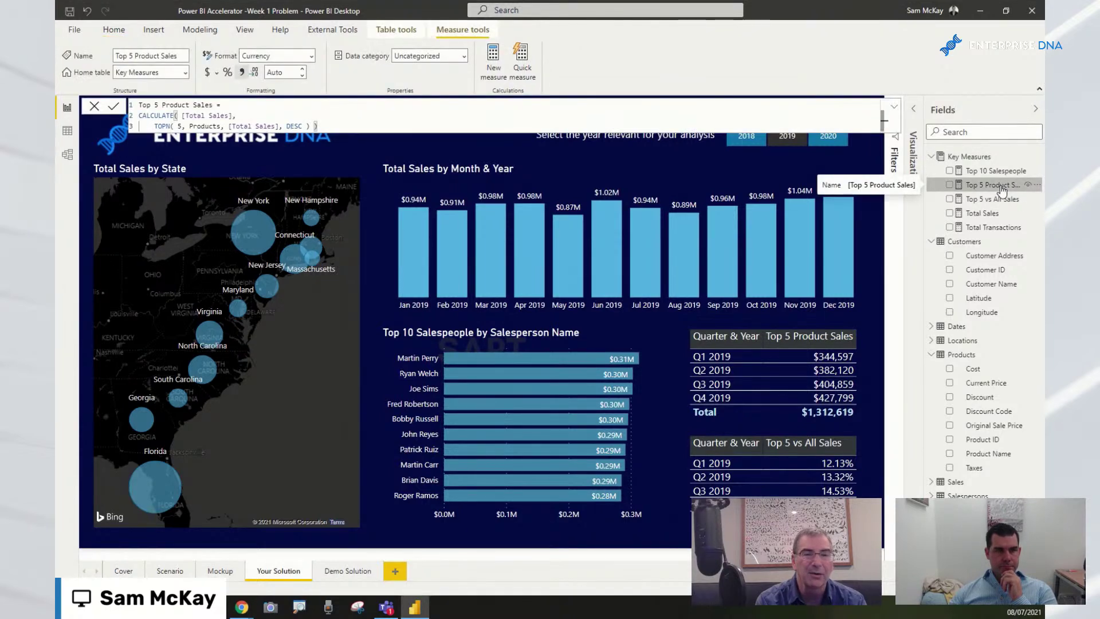
left_click(976, 214)
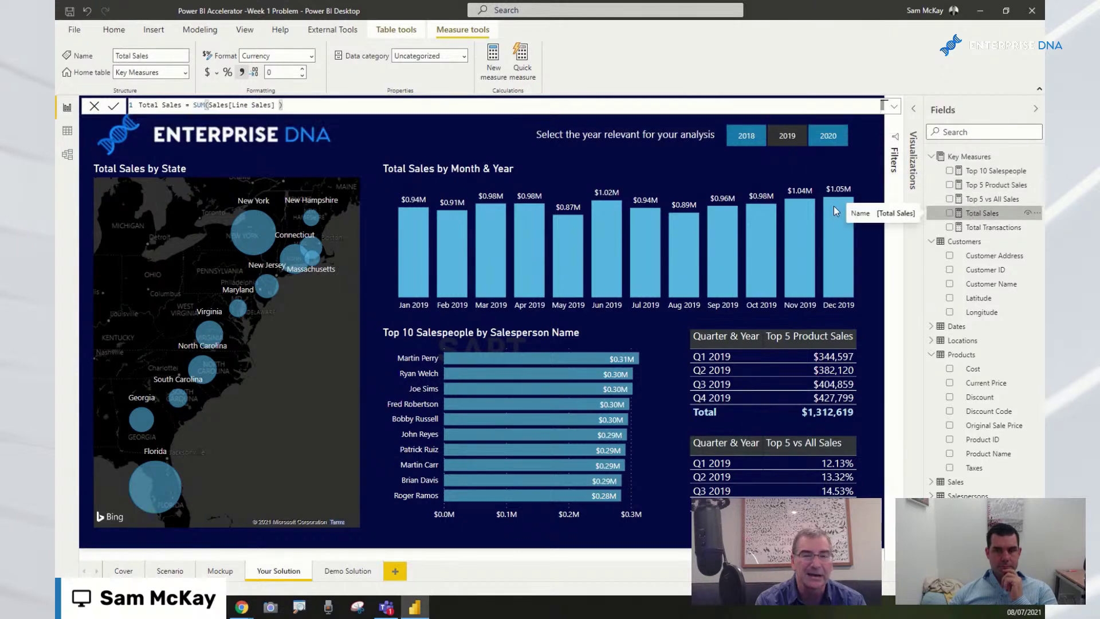
left_click(489, 132)
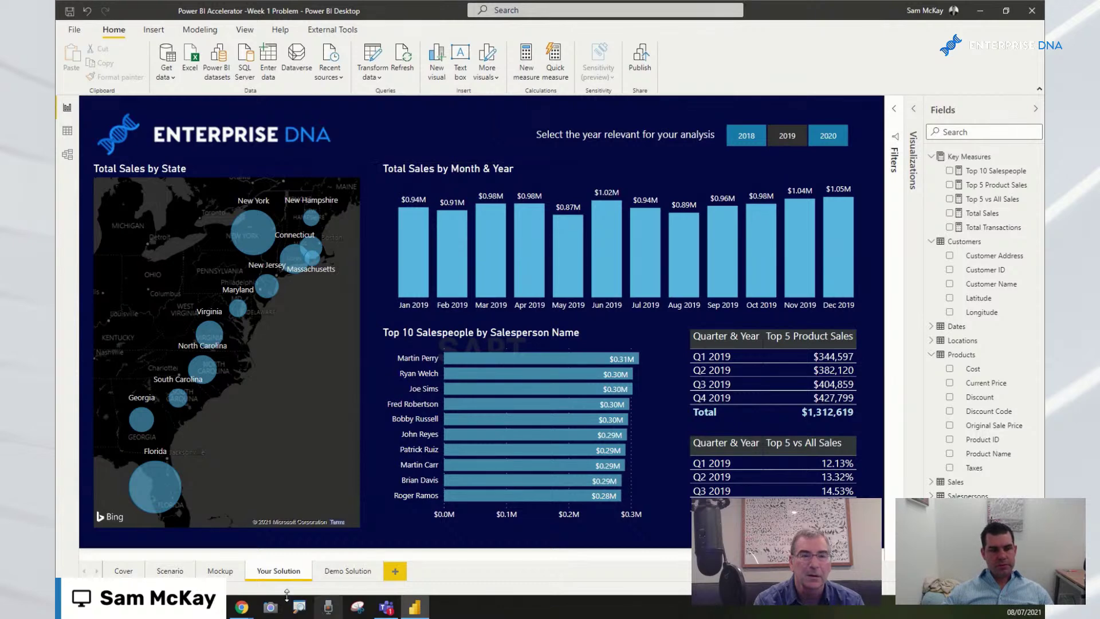
Switch to Chrome and review the Week 1 problem brief and report mockup in the forum post.
mouse_move(240, 611)
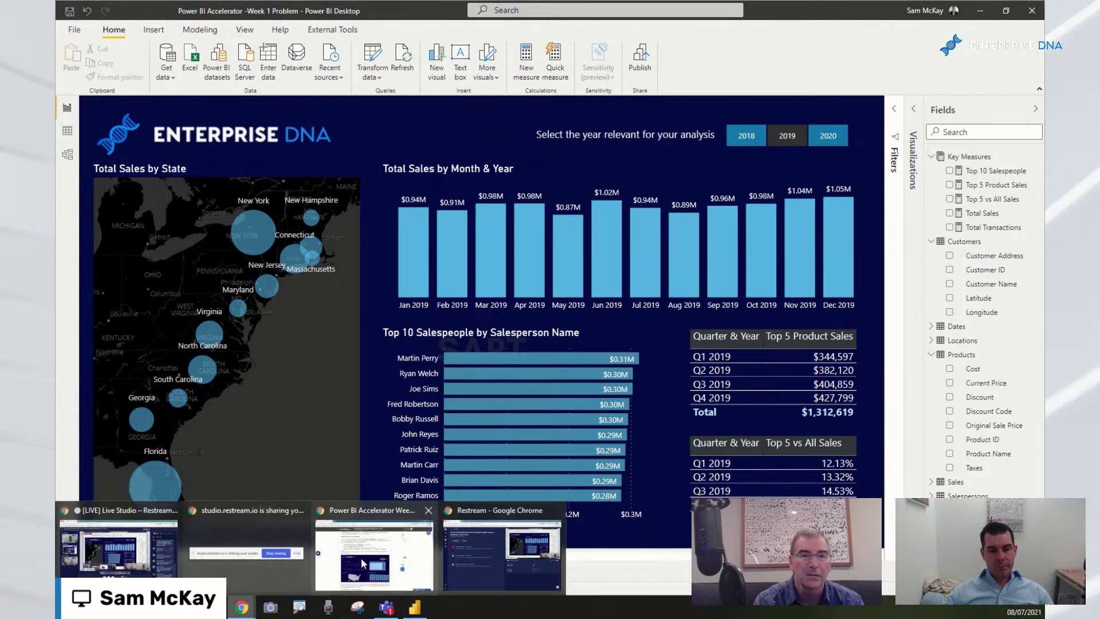
left_click(383, 542)
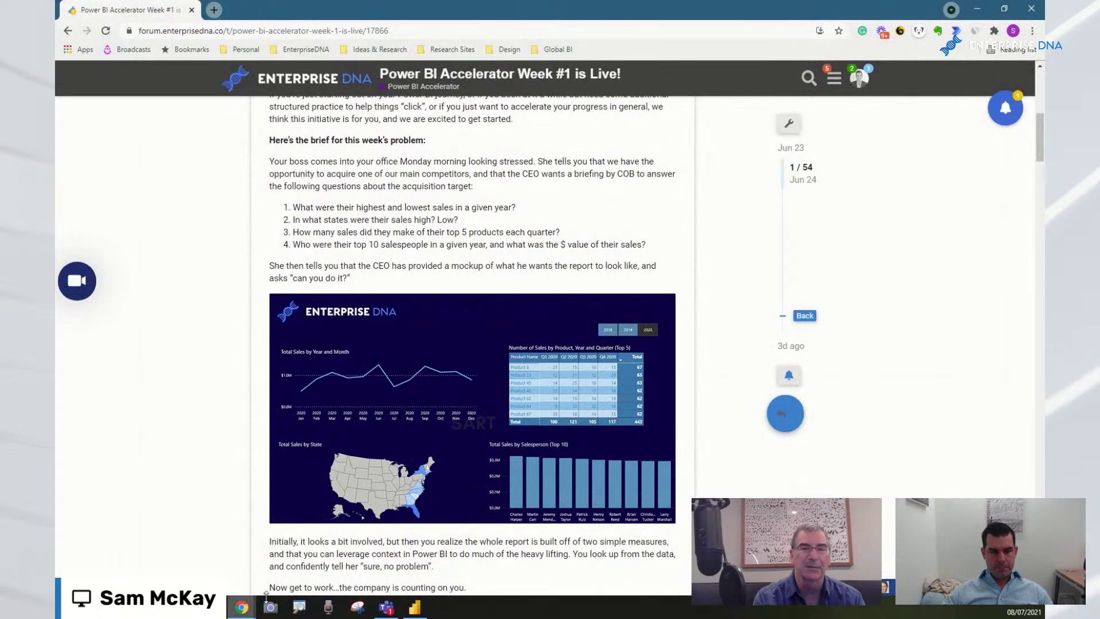
Switch to Power BI Desktop and examine the columns of the Dates table in the data view, especially Month & Year and MonthnYear.
left_click(413, 609)
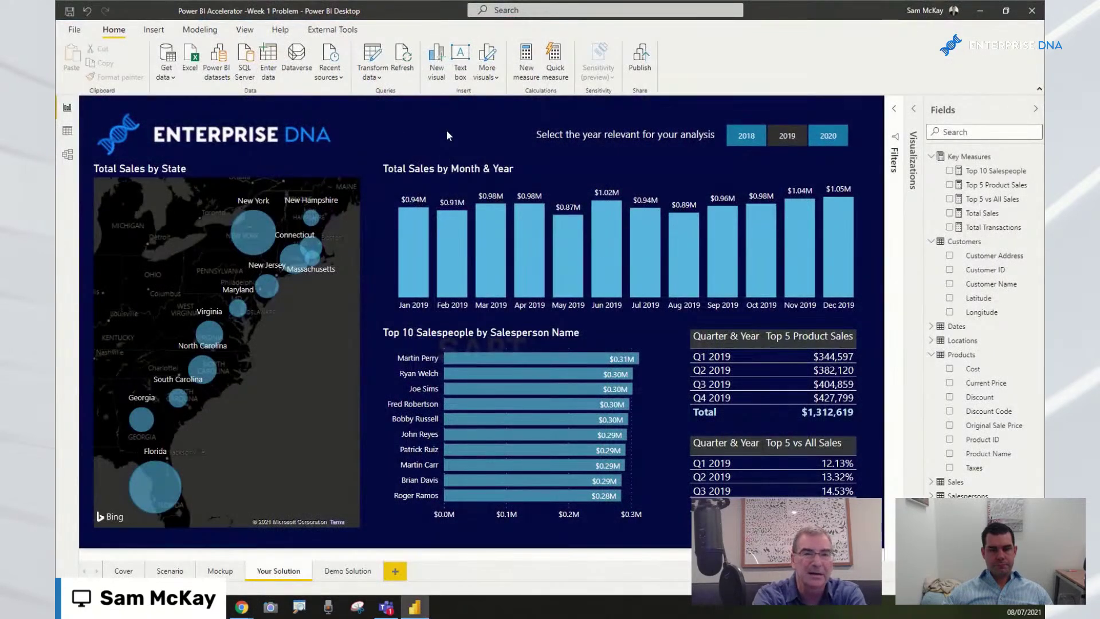
left_click(67, 132)
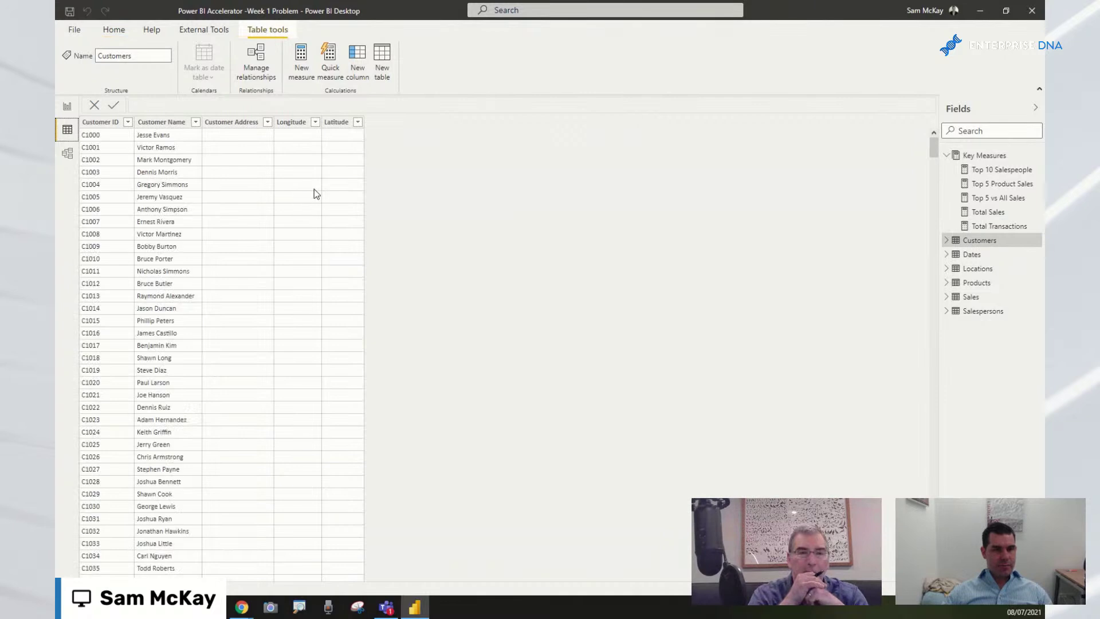
left_click(972, 259)
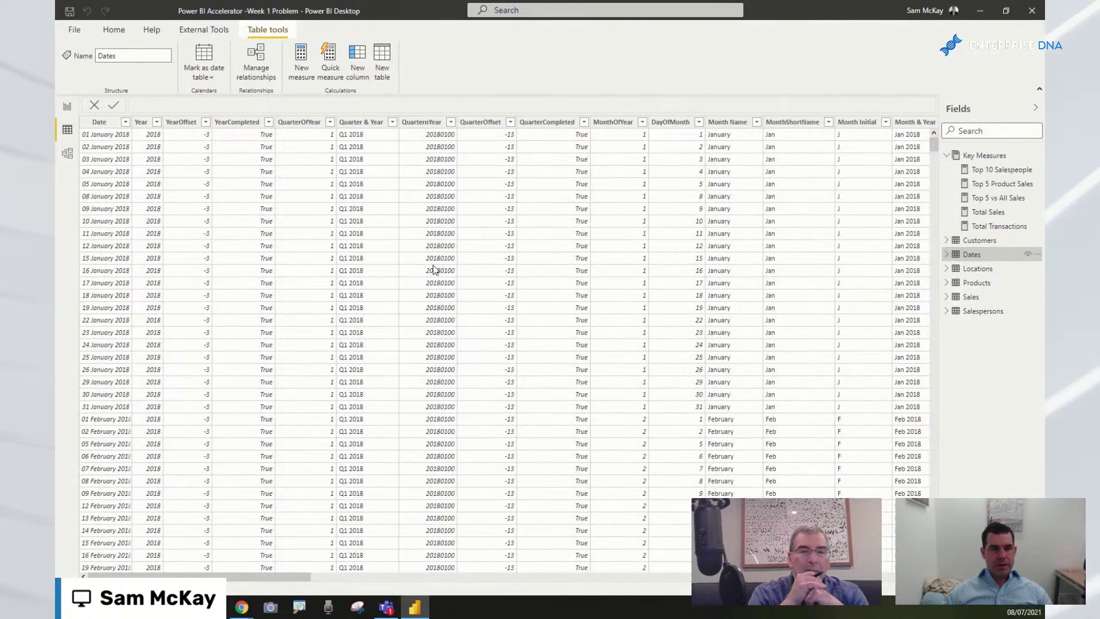
left_click_drag(242, 576, 624, 590)
left_click_drag(700, 577, 890, 582)
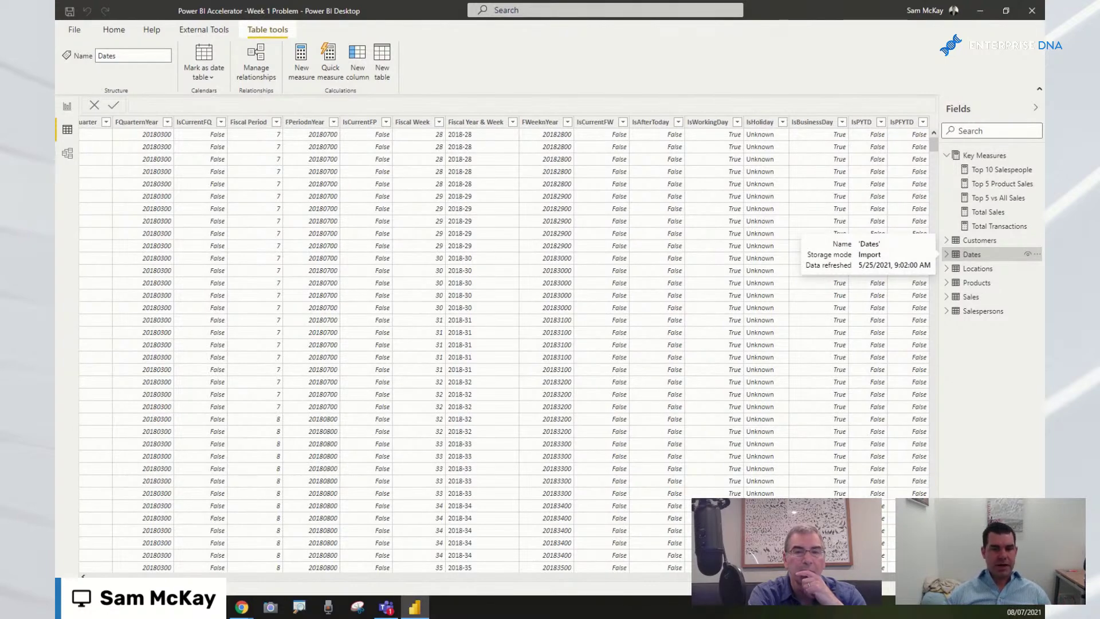
scroll(678, 580, "left", 10)
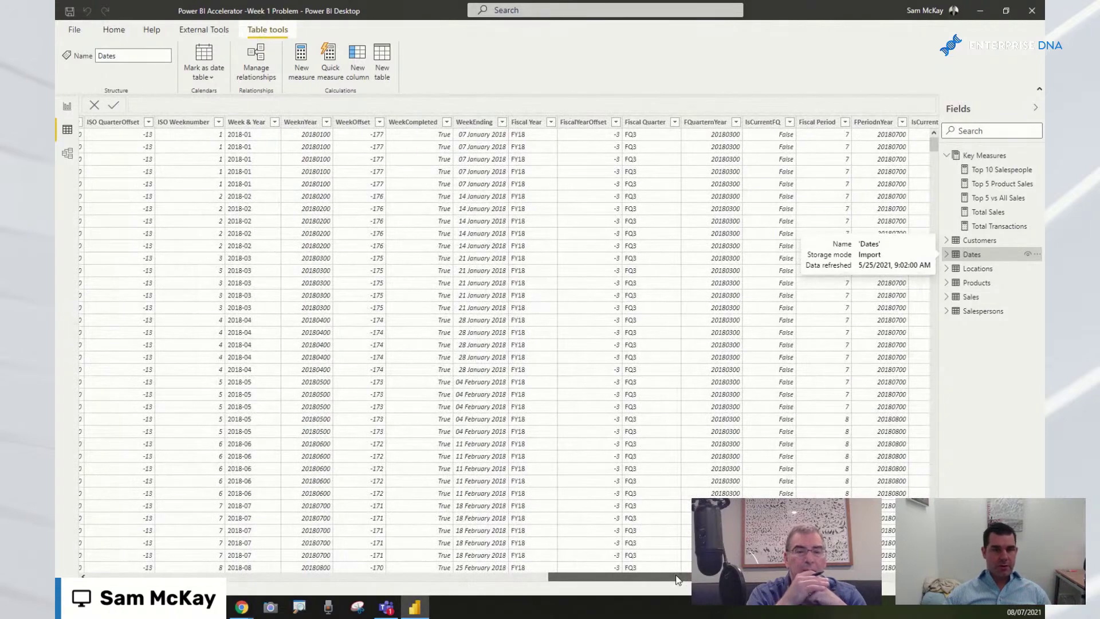
scroll(582, 582, "left", 6)
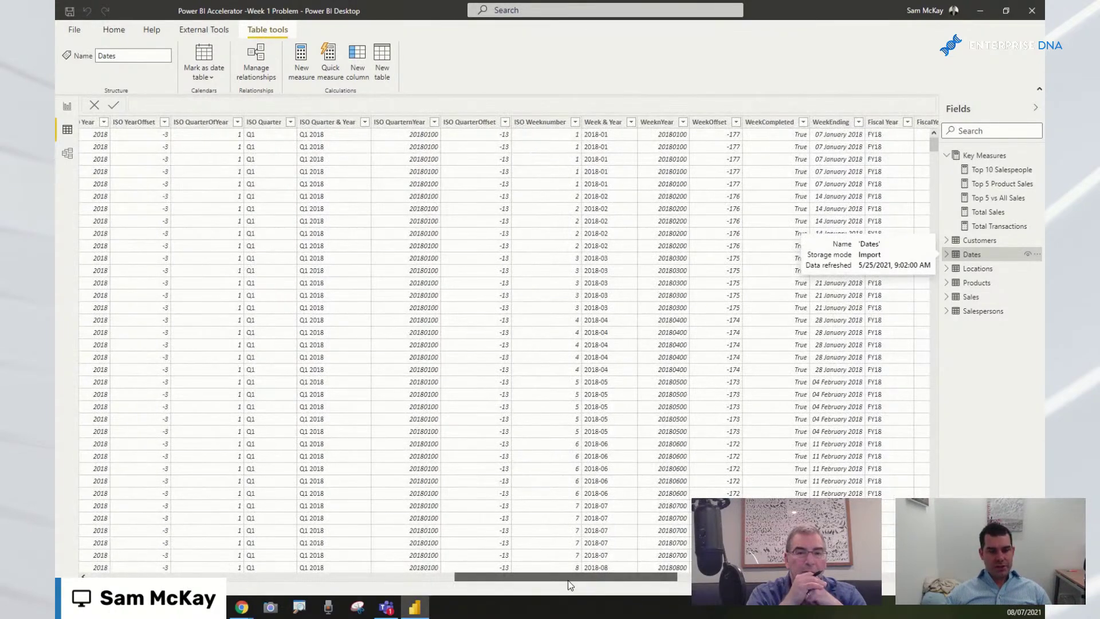
scroll(569, 580, "left", 11)
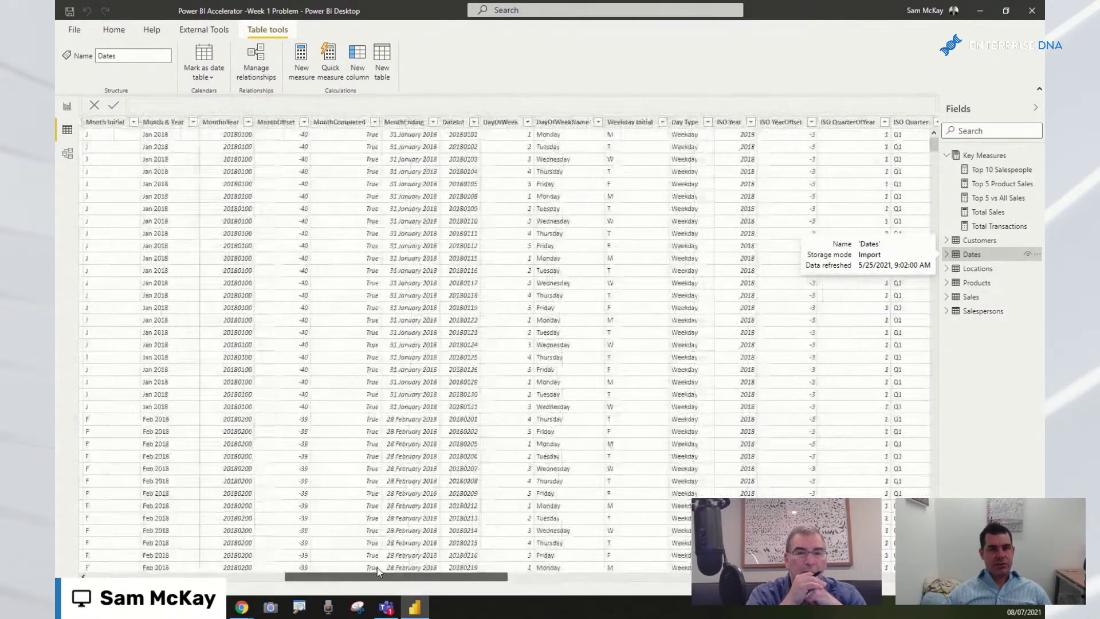
scroll(377, 568, "left", 2)
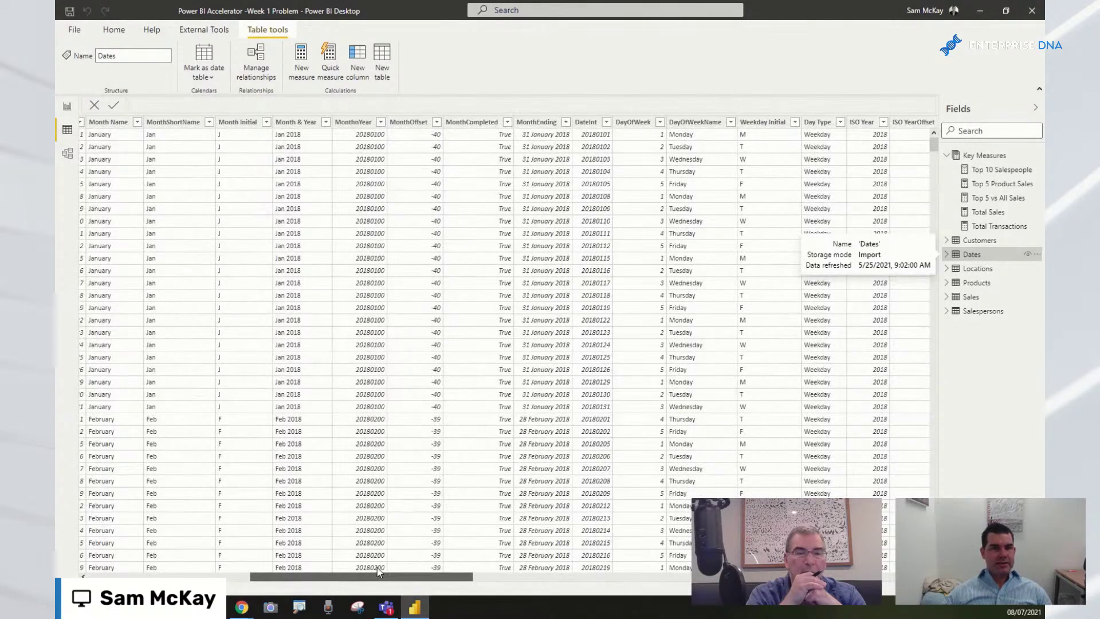
scroll(377, 568, "left", 1)
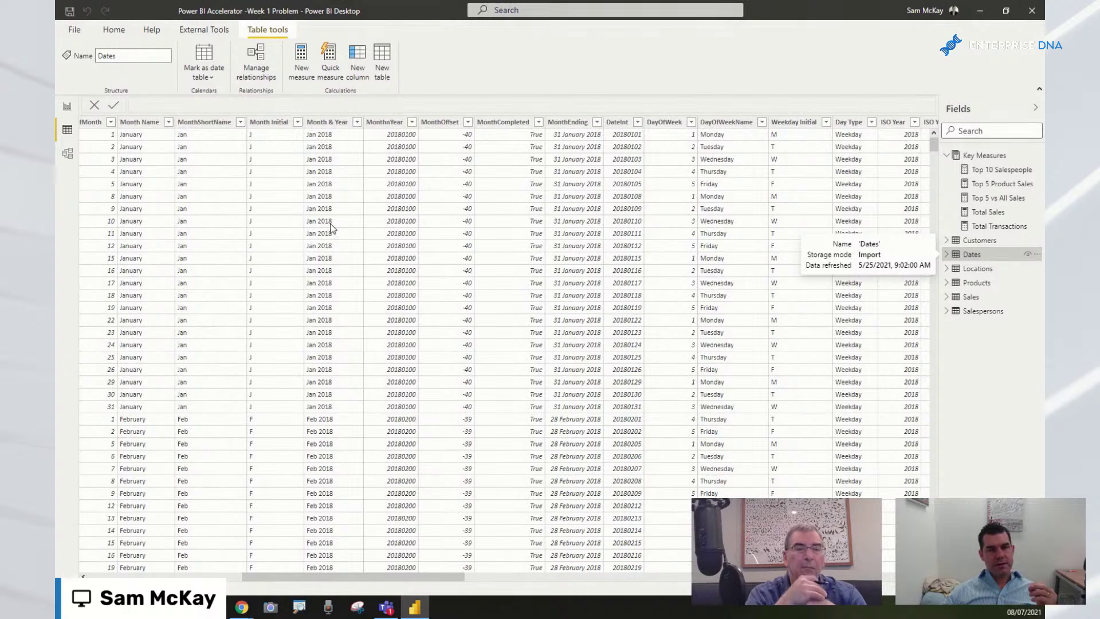
Sort the Month & Year column of the Dates table by MonthnYear and redisplay the table.
left_click(326, 123)
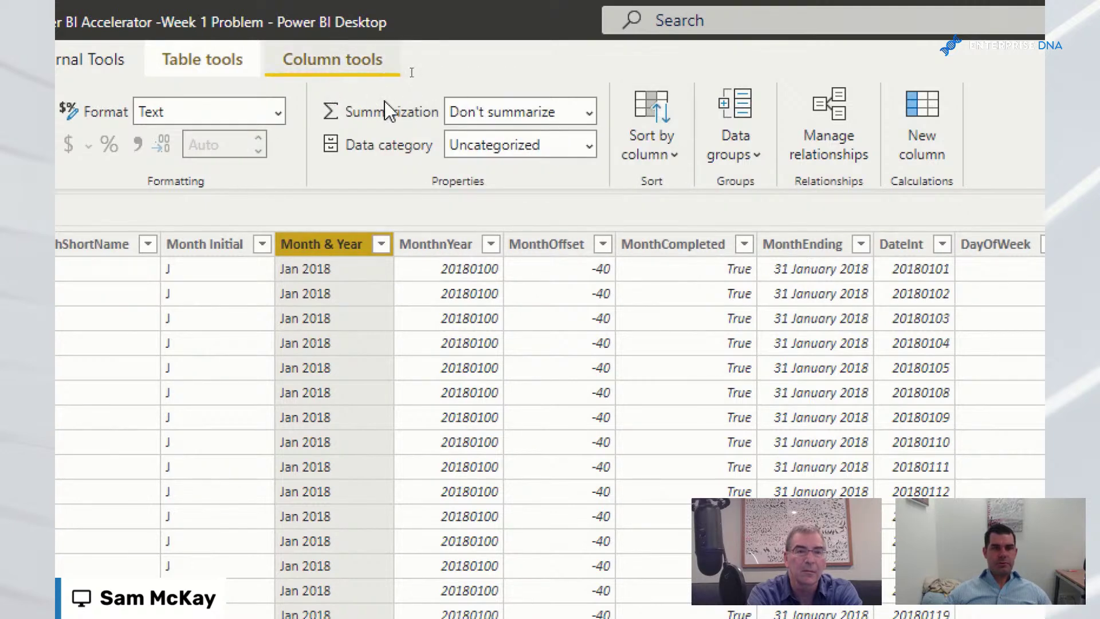
left_click(669, 162)
scroll(705, 447, "down", 3)
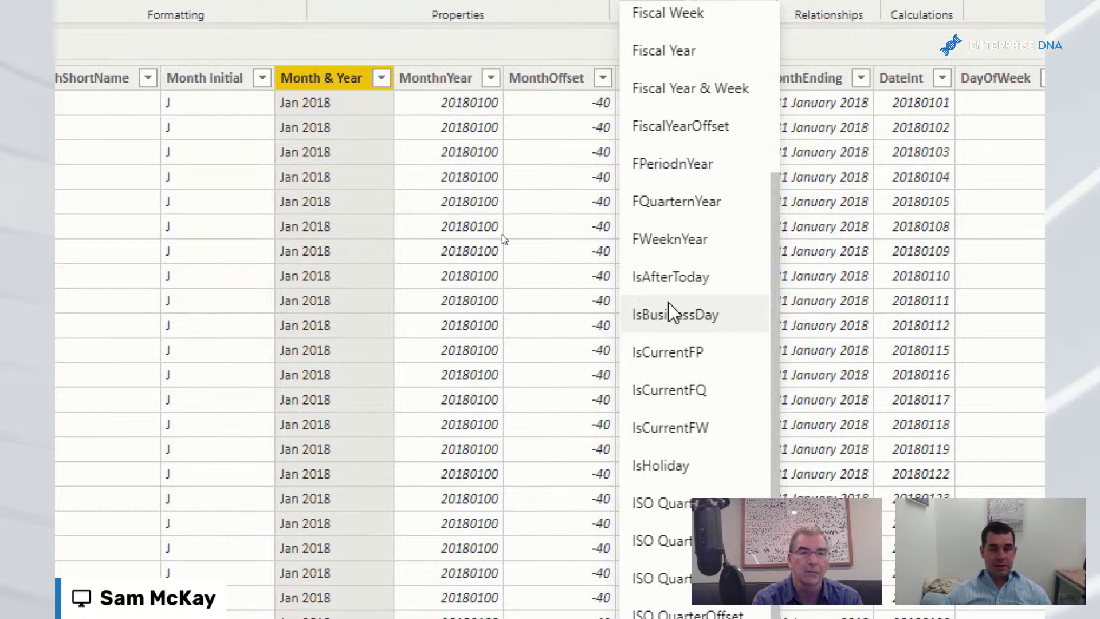
scroll(637, 284, "down", 1)
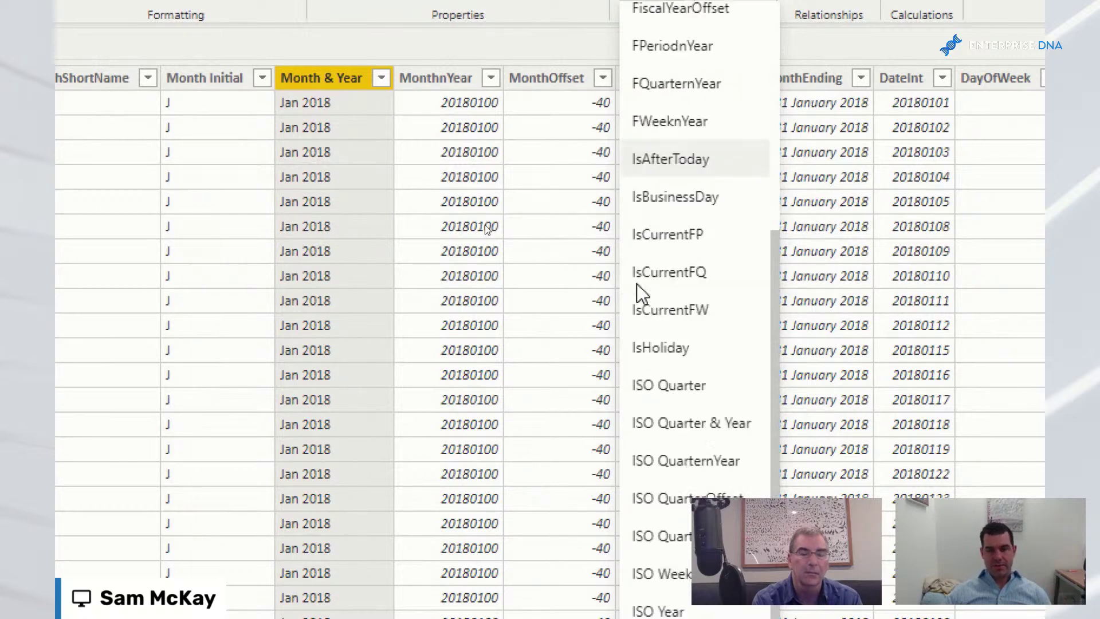
scroll(638, 284, "down", 4)
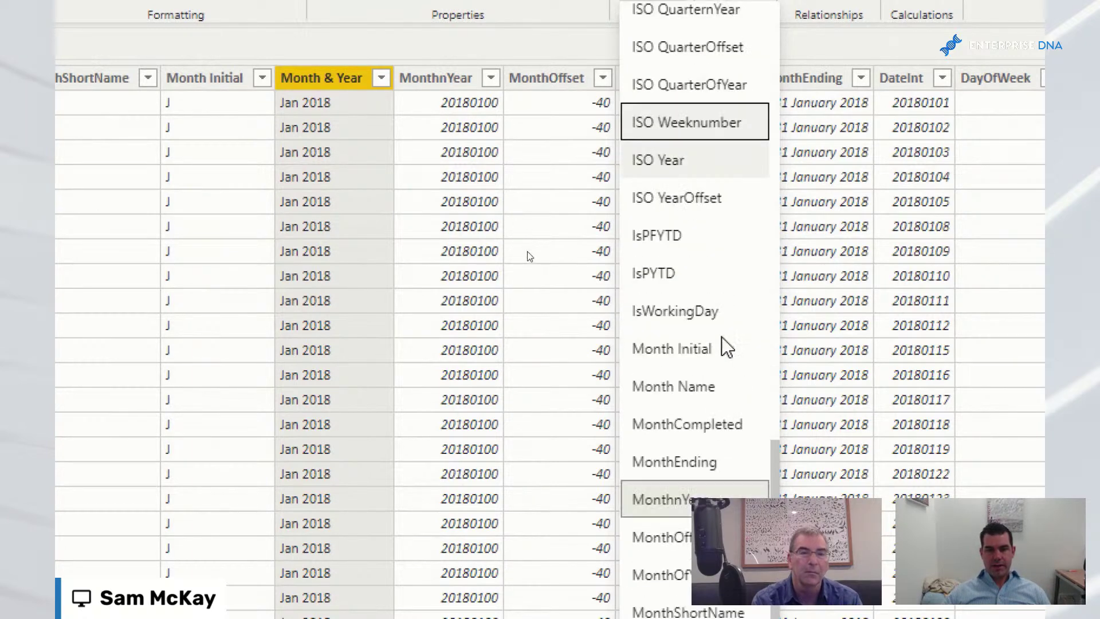
scroll(726, 347, "down", 2)
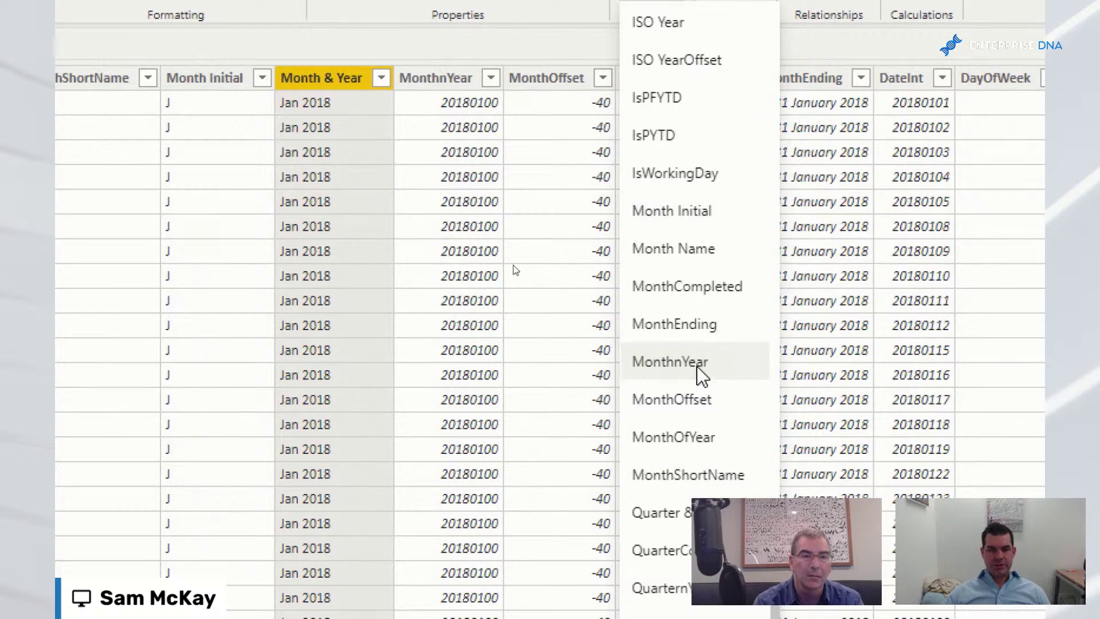
left_click(687, 363)
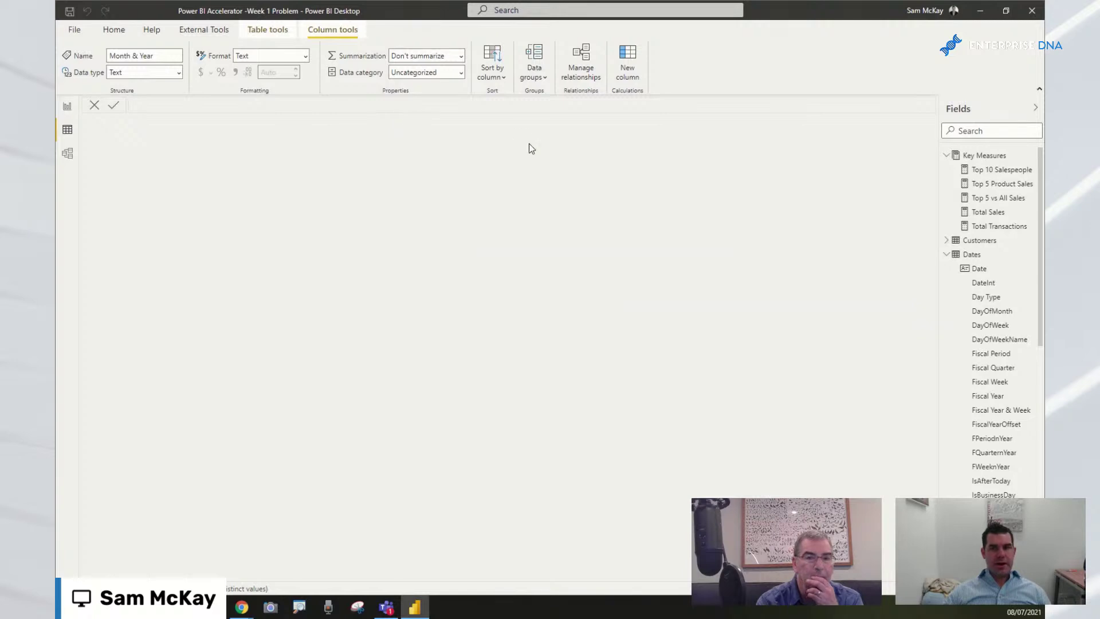
left_click(991, 259)
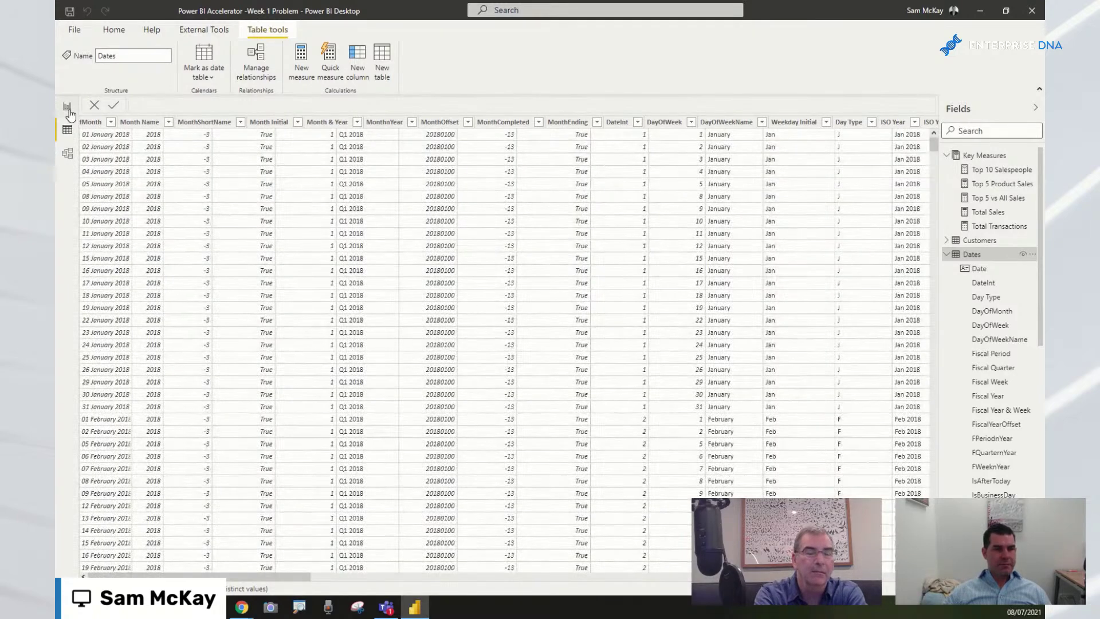
Check the Your Solution report page and switch to the Week 1 problem brief in Chrome.
left_click(68, 109)
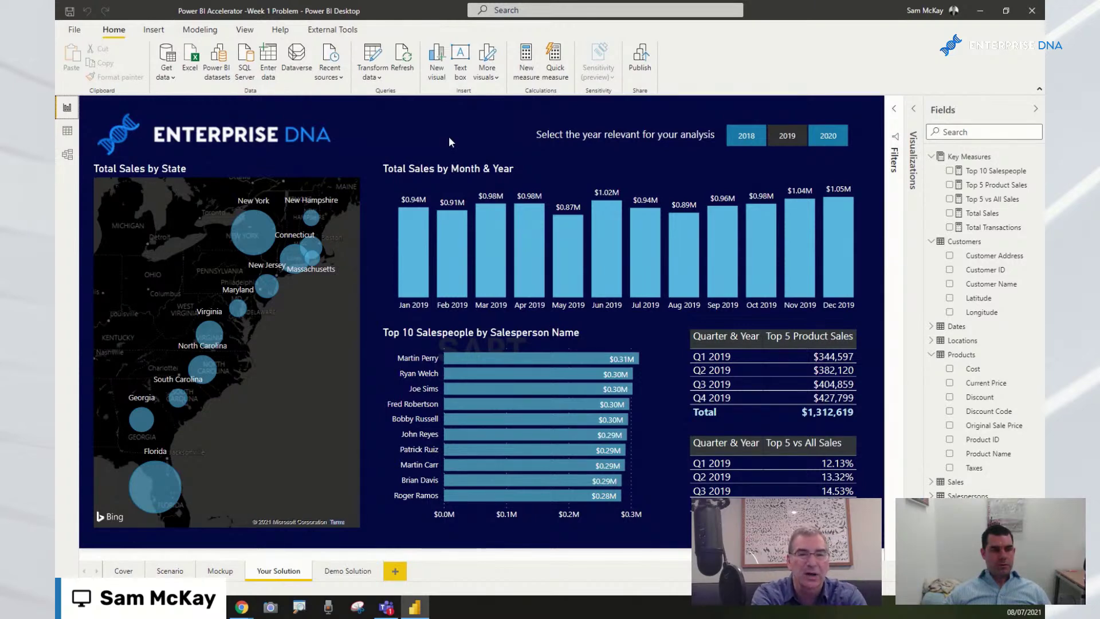
left_click(67, 133)
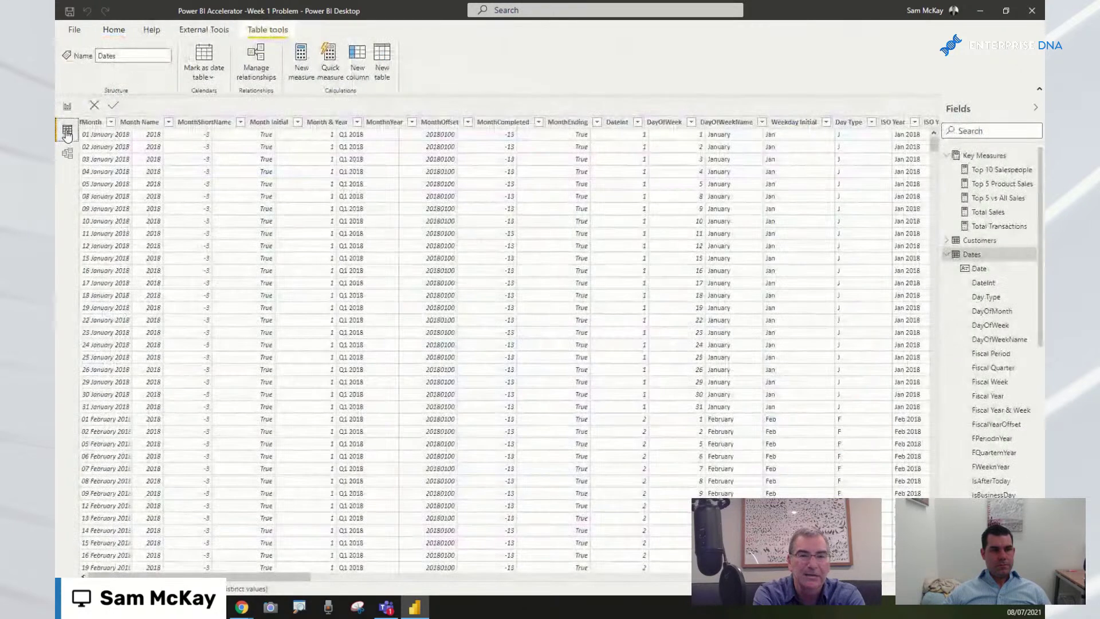
mouse_move(244, 612)
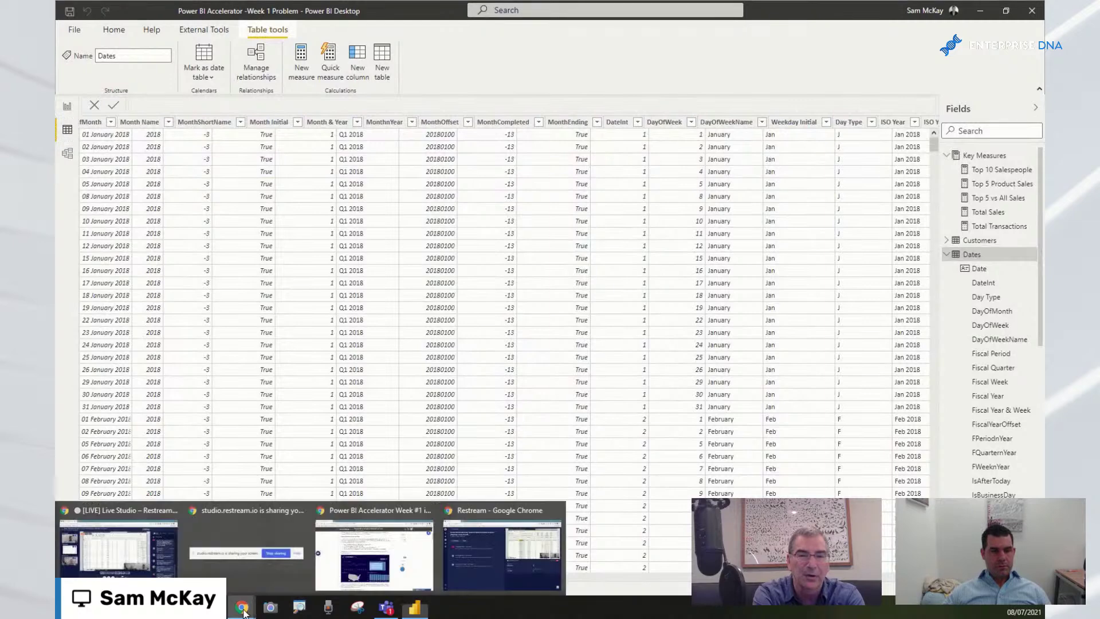
left_click(348, 556)
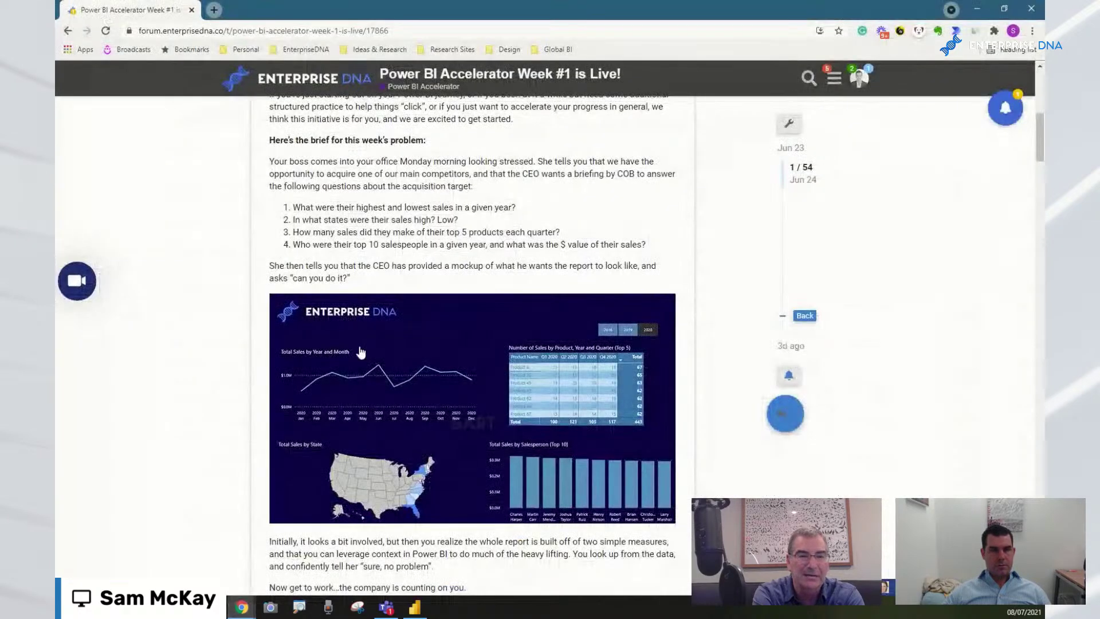